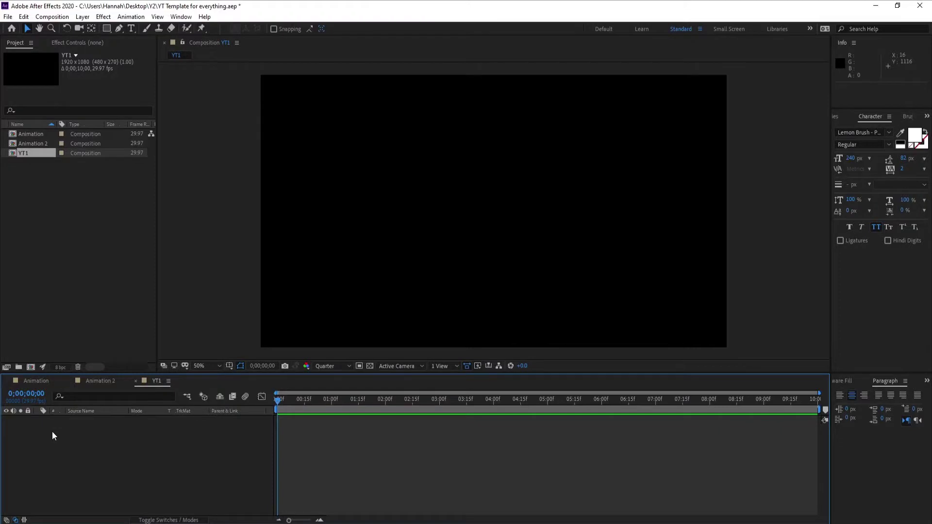
Add a text layer to the YT1 composition with the word "galaxy"
right_click(53, 432)
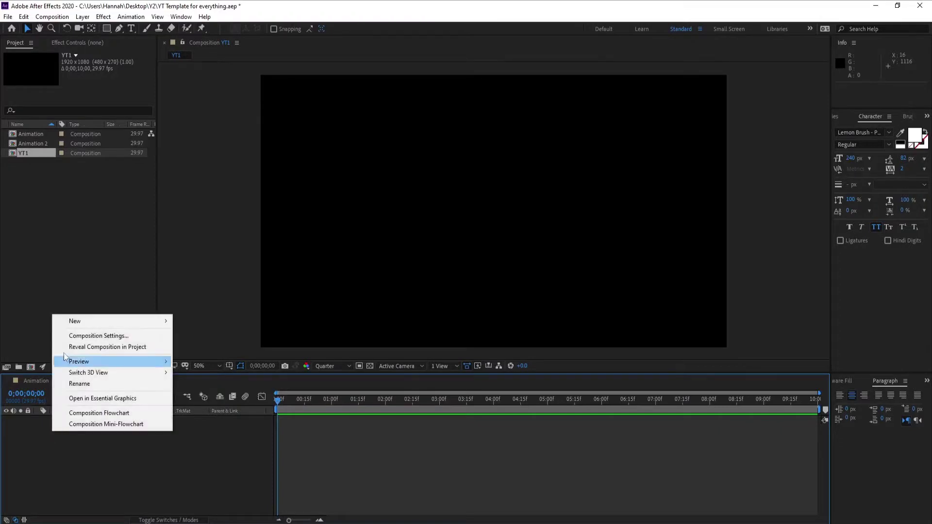
mouse_move(75, 321)
left_click(253, 334)
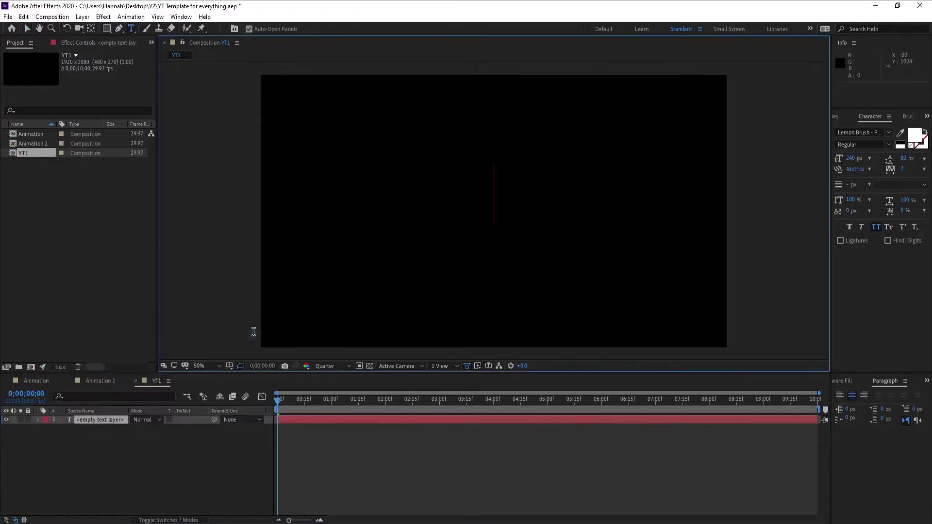
type("galax")
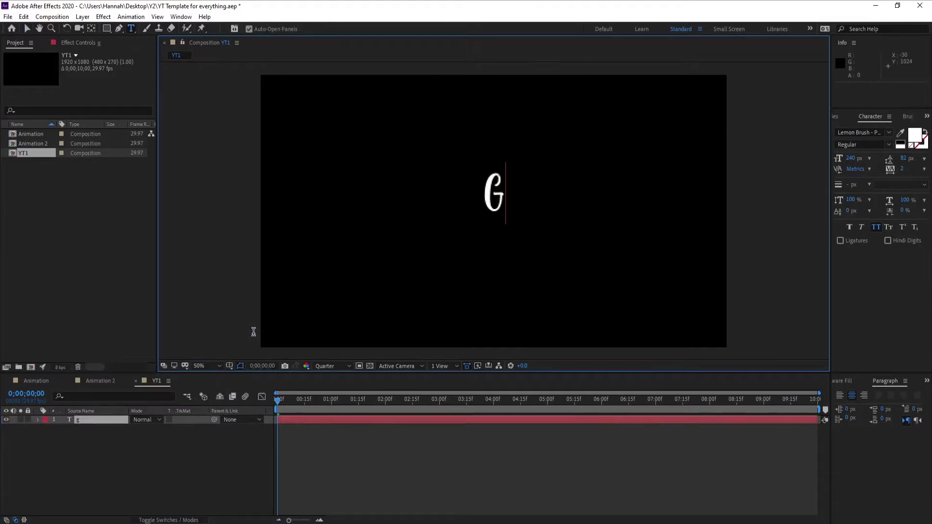
type("y")
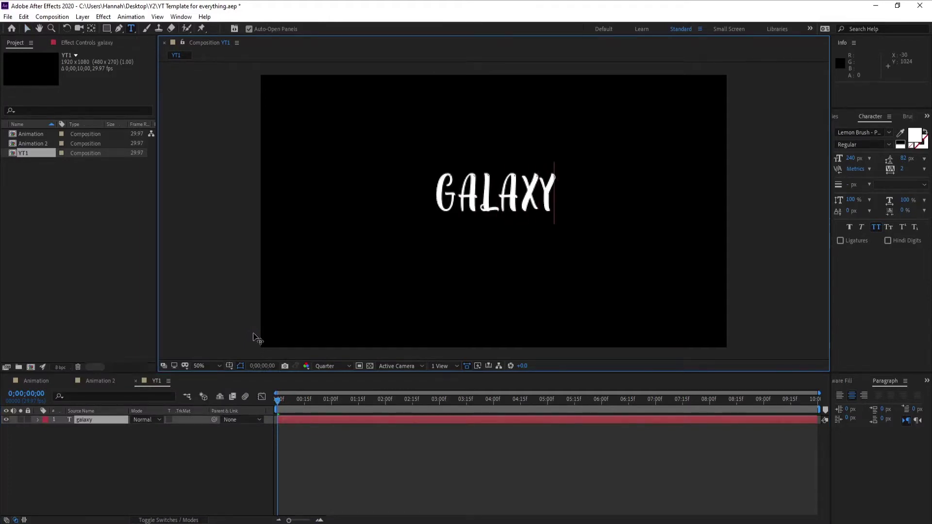
Change the font of the whole "galaxy" text to Lemon/Milk and finish editing the text
key("ctrl+a")
left_click(868, 132)
type("lem")
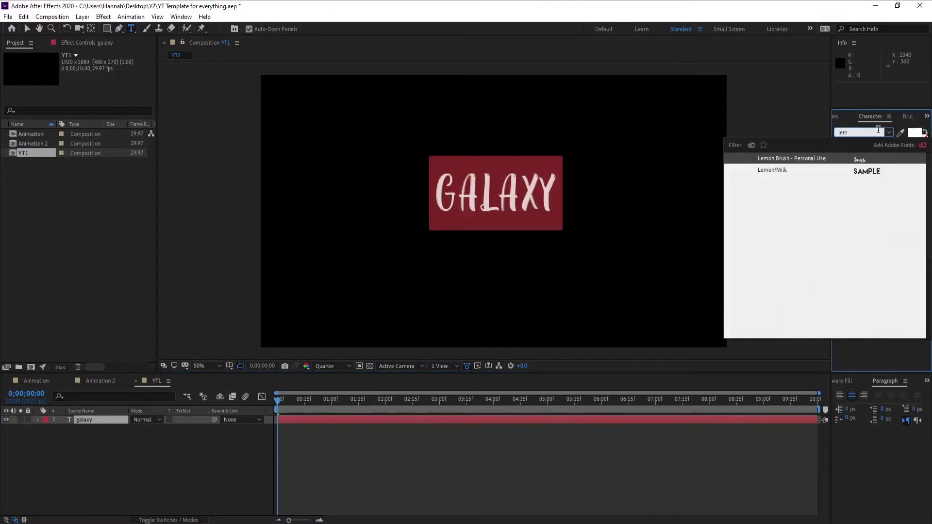
left_click(868, 181)
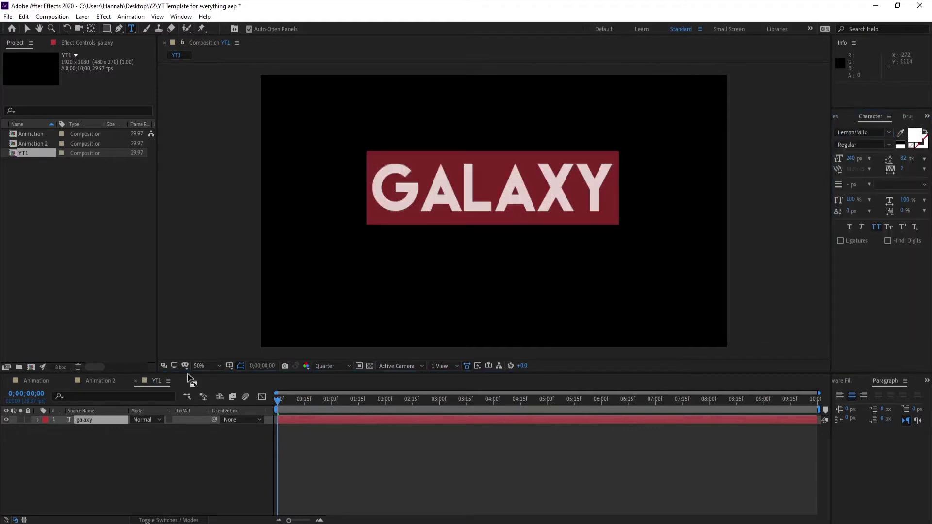
left_click(277, 412)
Set the preview resolution to Full and move the text down to the vertical centre of the frame
left_click(322, 368)
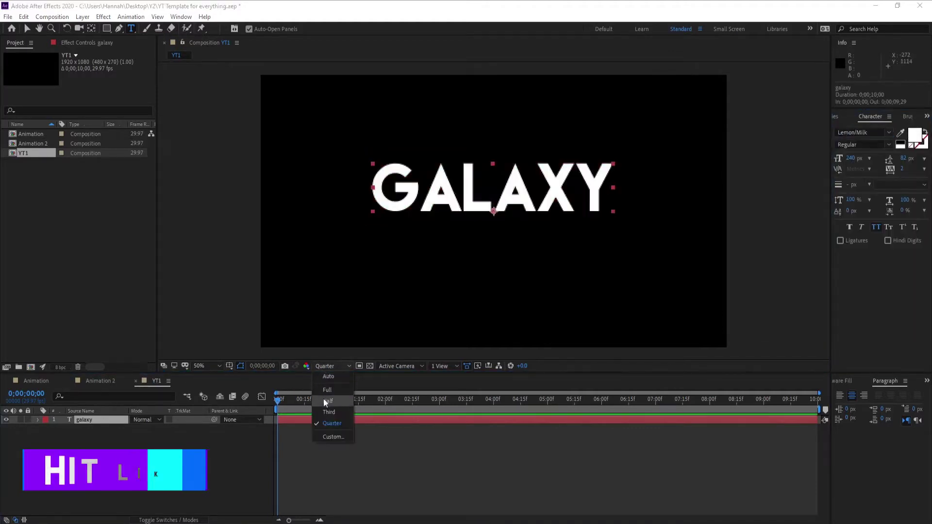
left_click(323, 398)
left_click(27, 29)
left_click_drag(485, 190, 487, 213)
Create a shape layer and draw a rectangle of about 622 by 406 px covering the left half of the text
right_click(91, 447)
mouse_move(197, 338)
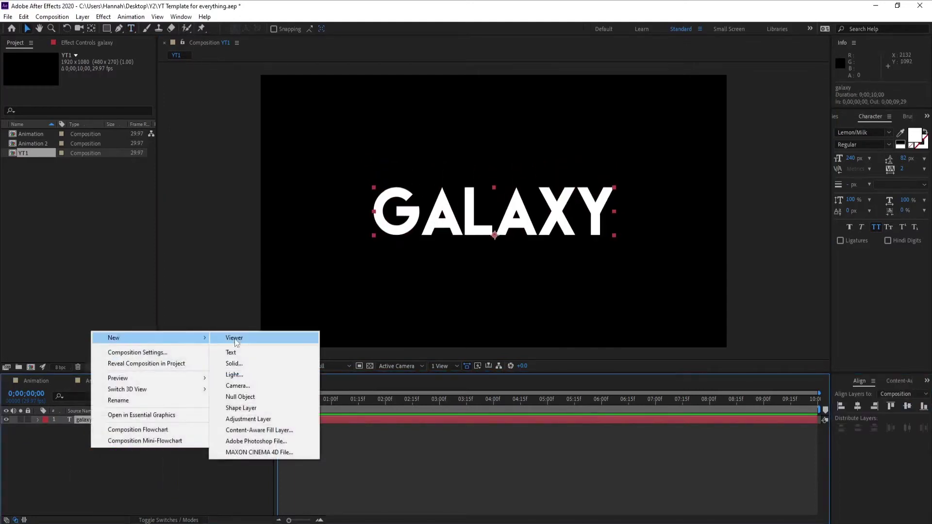
left_click(243, 410)
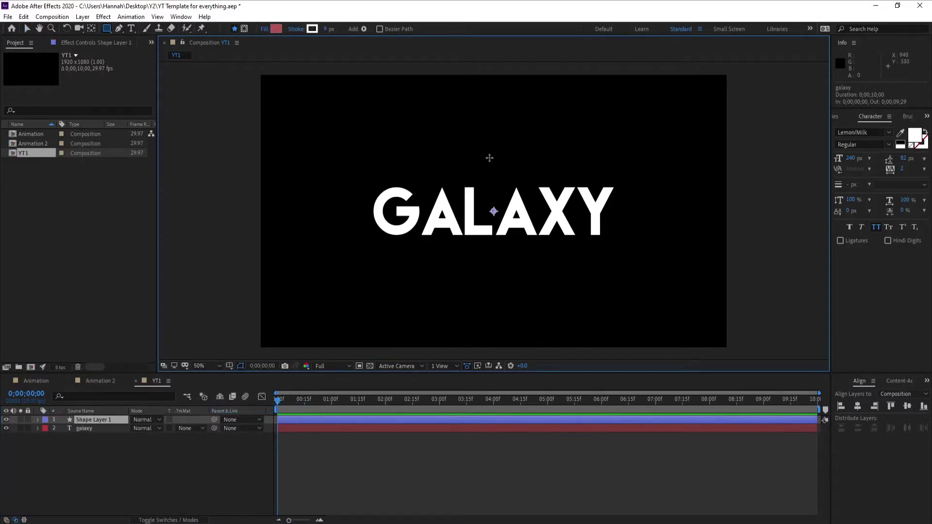
mouse_move(493, 151)
left_mouse_down()
mouse_move(479, 254)
mouse_move(341, 254)
left_mouse_up()
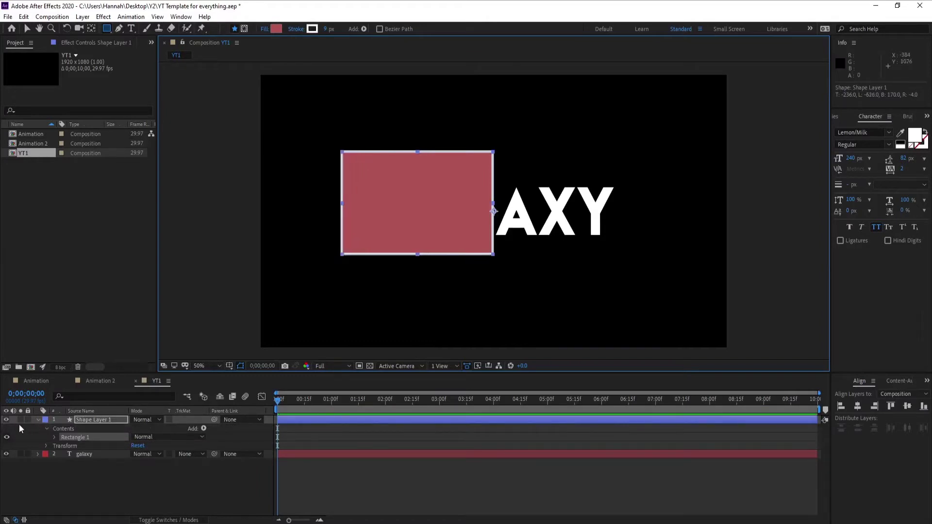
left_click(38, 420)
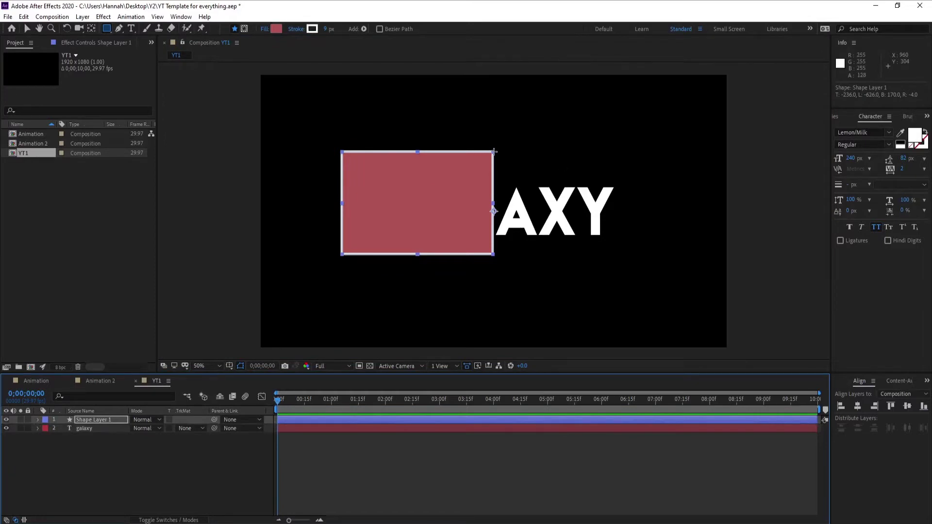
left_click_drag(494, 150, 494, 159)
key("ctrl+z")
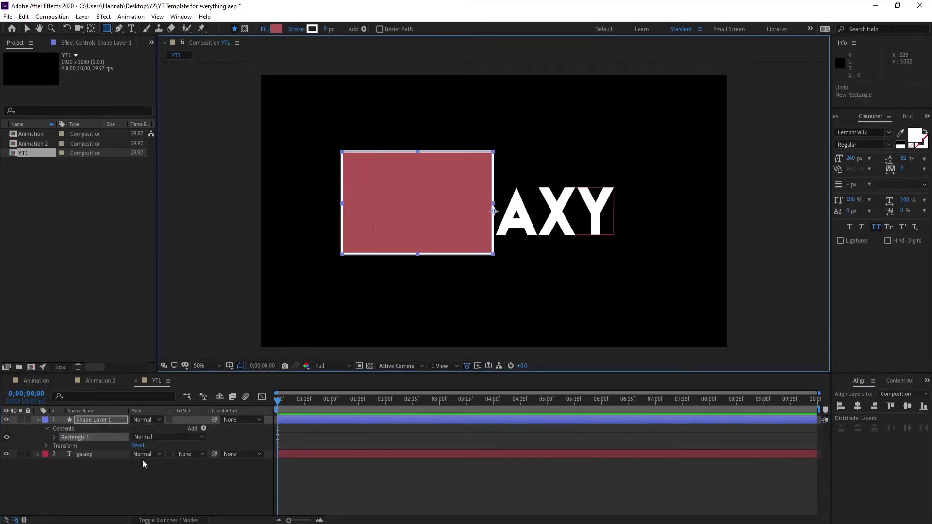
left_click(38, 420)
Duplicate the rectangle's shape layer and move the copy beside the original to cover the text's right half, at position 1588, 540
left_click(82, 420)
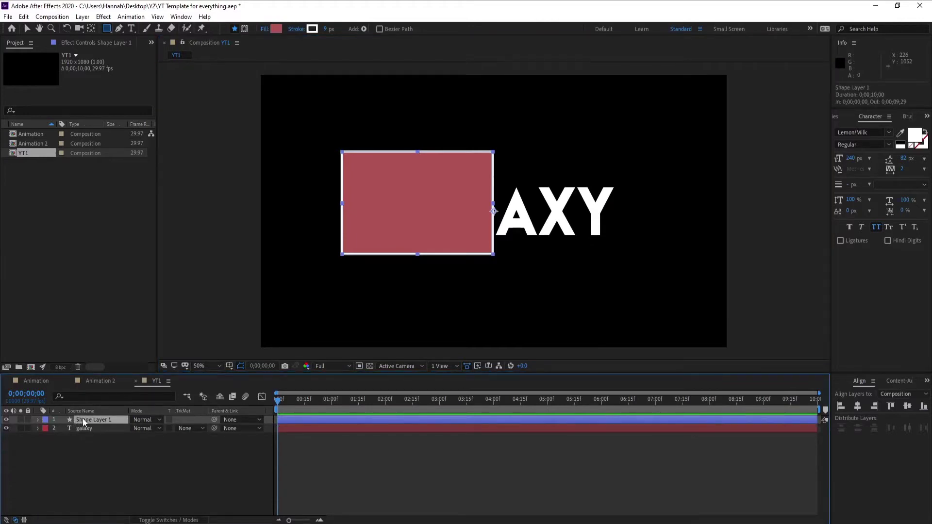
key("ctrl+d")
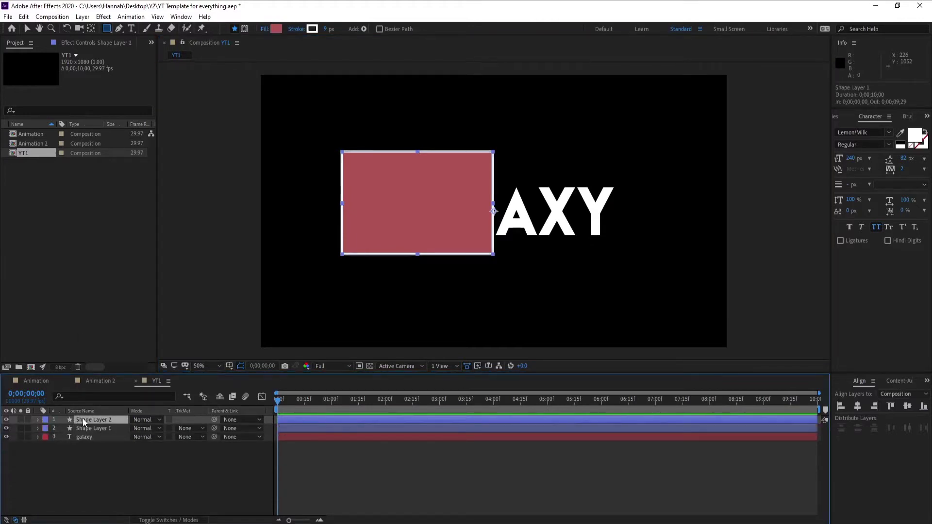
left_click(28, 28)
left_click_drag(415, 217, 568, 214)
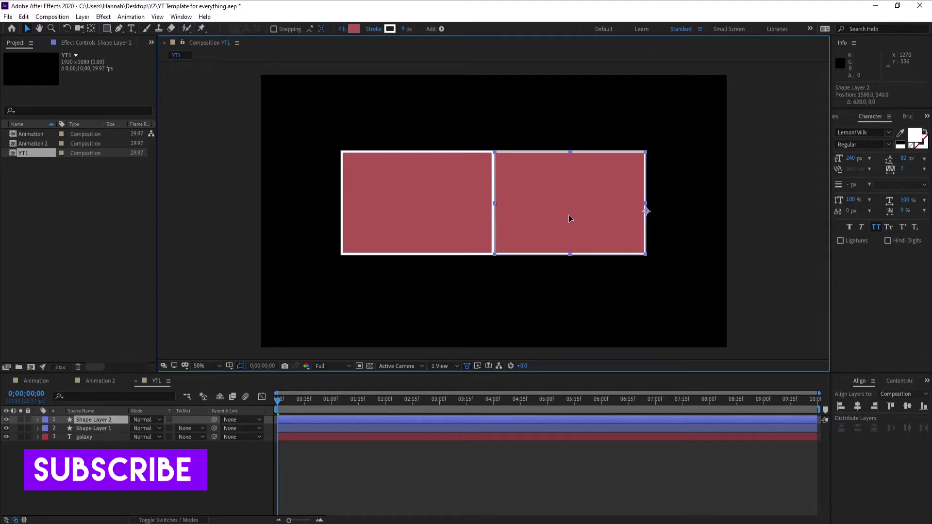
Duplicate the galaxy text layer and place the copy between Shape Layer 2 and Shape Layer 1 in the layer stack
left_click(85, 436)
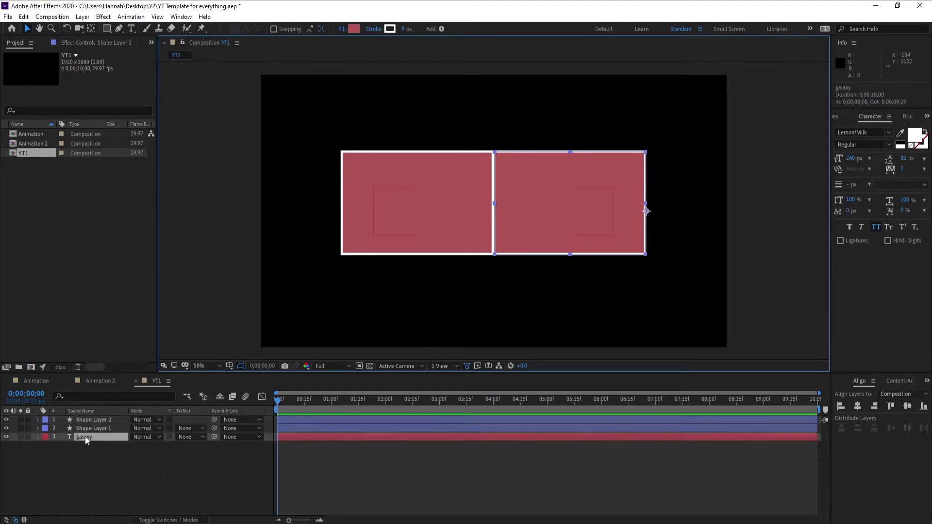
left_click(86, 429)
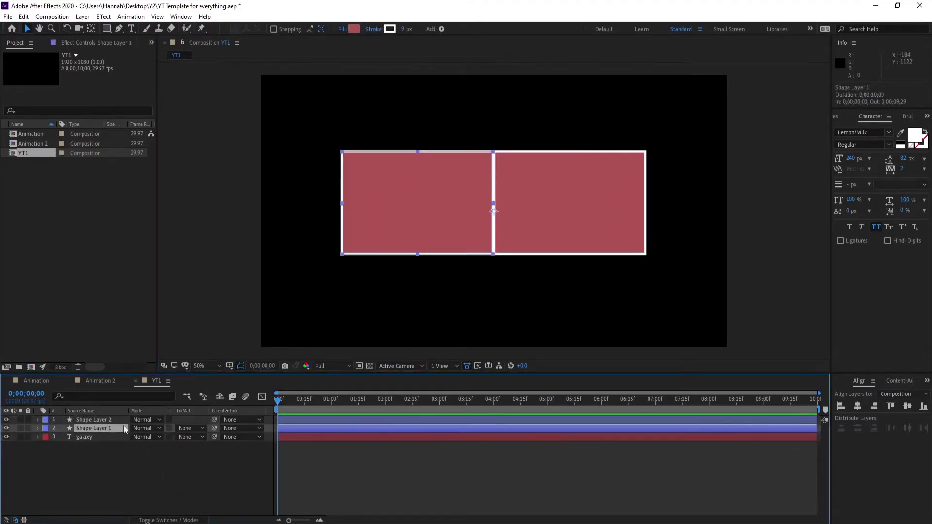
left_click(112, 436)
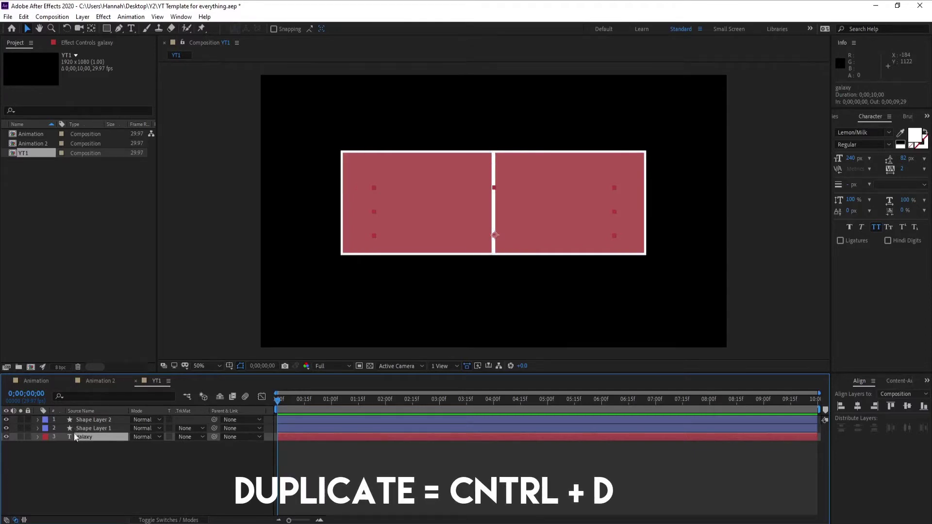
key("ctrl+d")
left_click_drag(85, 437, 86, 426)
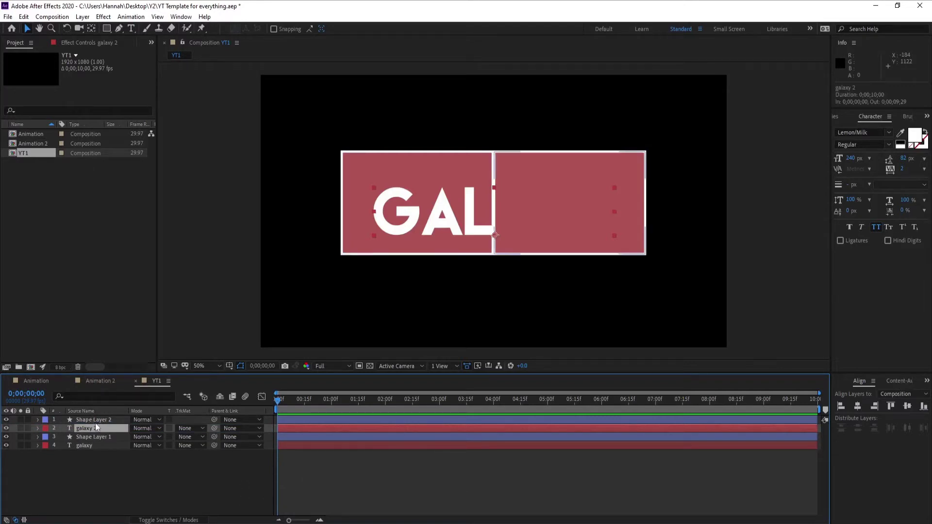
Keyframe the Position of both shape layers and shift those keyframes to 0;00;01;14
left_click(95, 420)
left_click(95, 426)
left_click(96, 437)
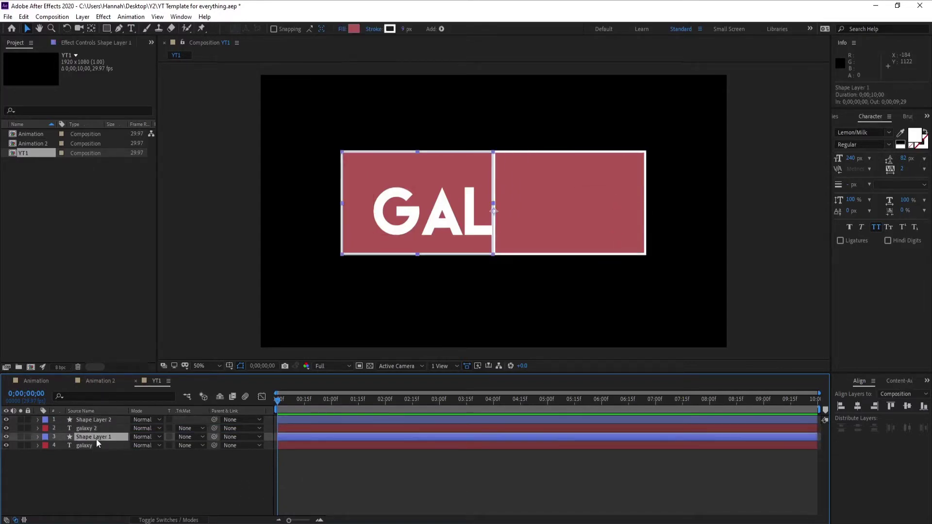
left_click(97, 420, "ctrl")
key("p")
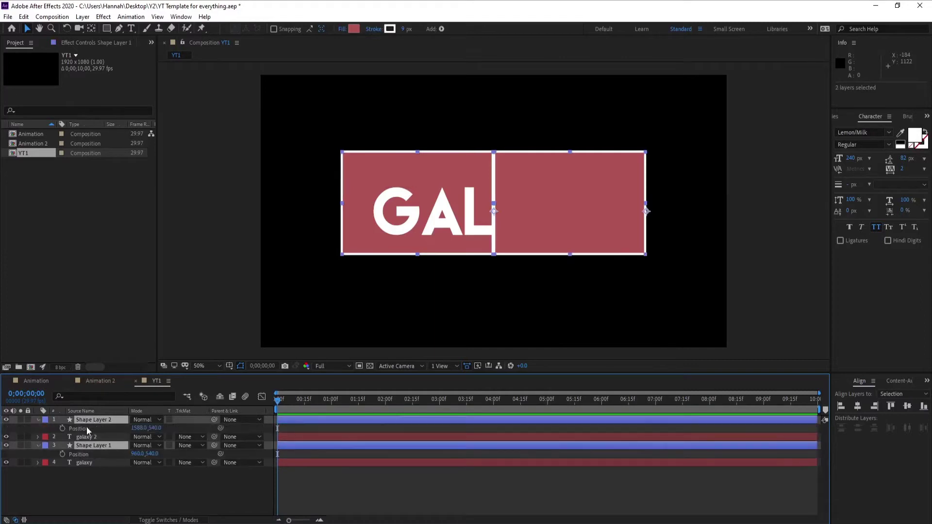
left_click(62, 428)
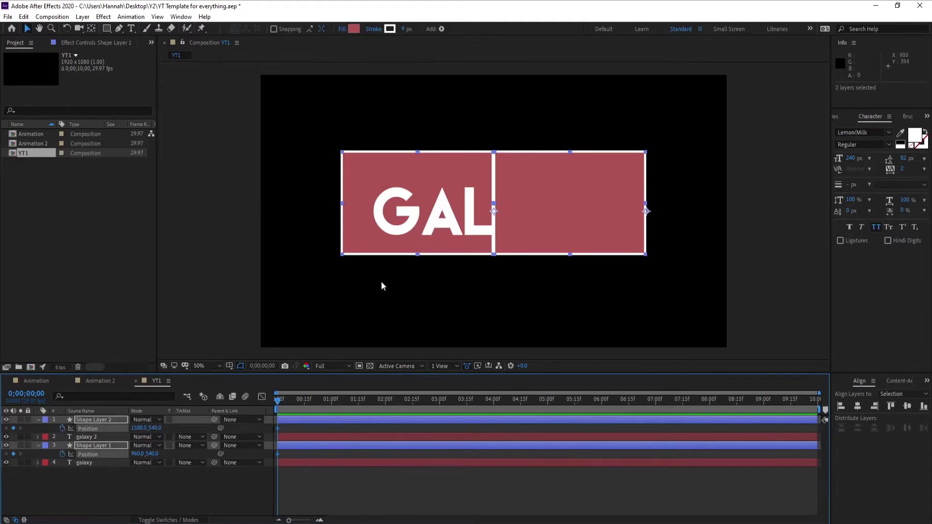
left_click_drag(277, 429, 356, 429)
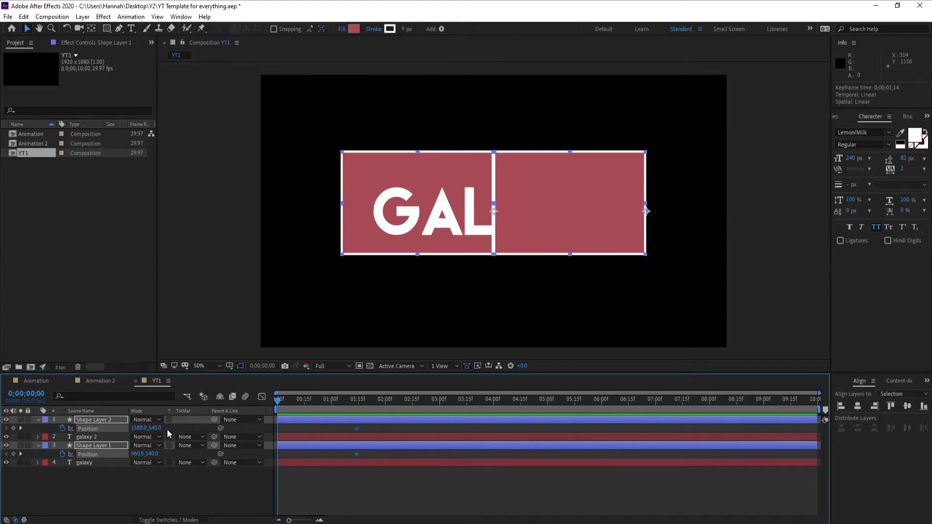
At the composition's start, set Shape Layer 2's vertical position to 118 and Shape Layer 1's to 1108, and scrub through the motion
left_click(55, 429)
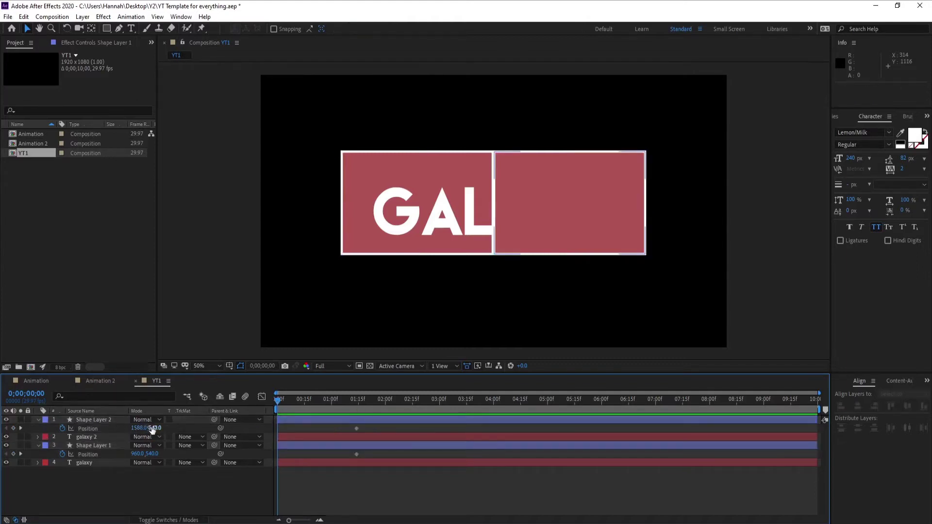
left_click_drag(154, 428, 95, 430)
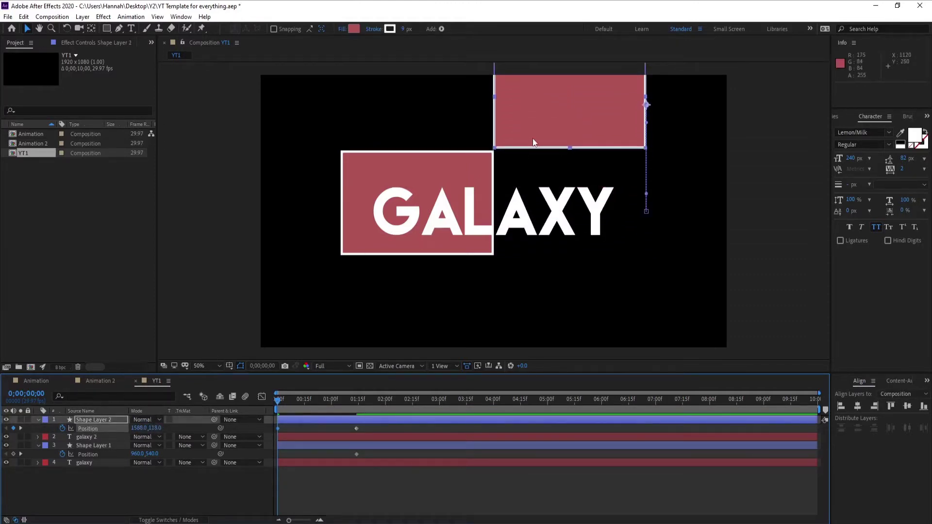
mouse_move(281, 402)
left_mouse_down()
mouse_move(321, 400)
mouse_move(270, 401)
left_mouse_up()
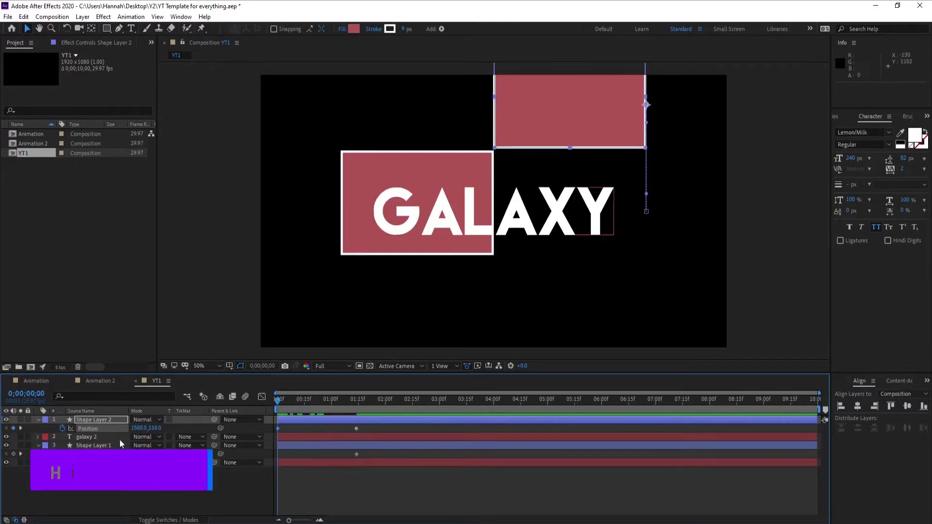
left_click_drag(152, 454, 428, 454)
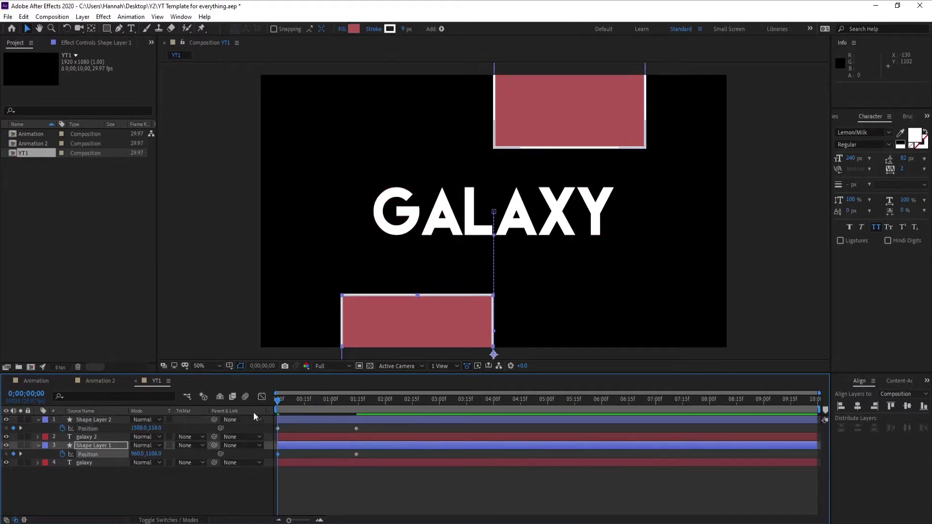
left_click_drag(276, 402, 362, 427)
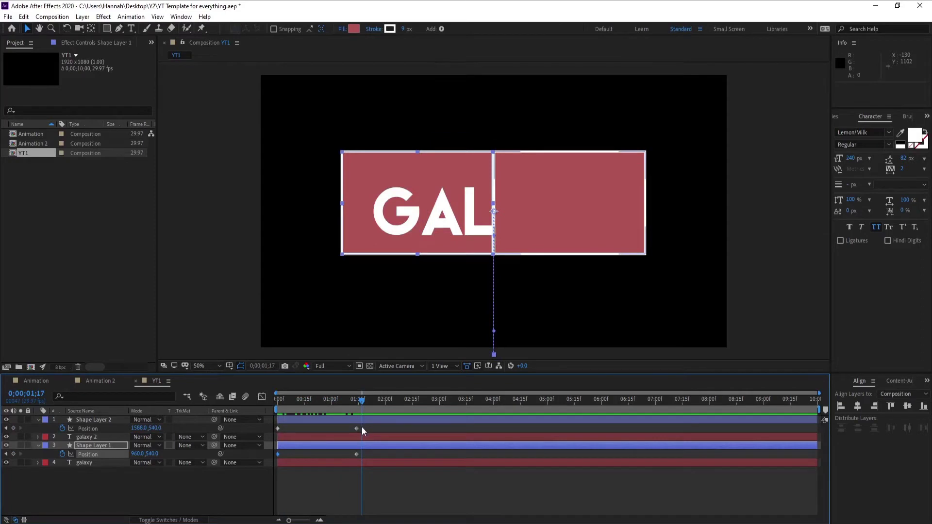
Set the galaxy layer's track matte to Alpha Matte "Shape Layer 1" and the galaxy 2 layer's to Alpha Matte "Shape Layer 2"
left_click(181, 462)
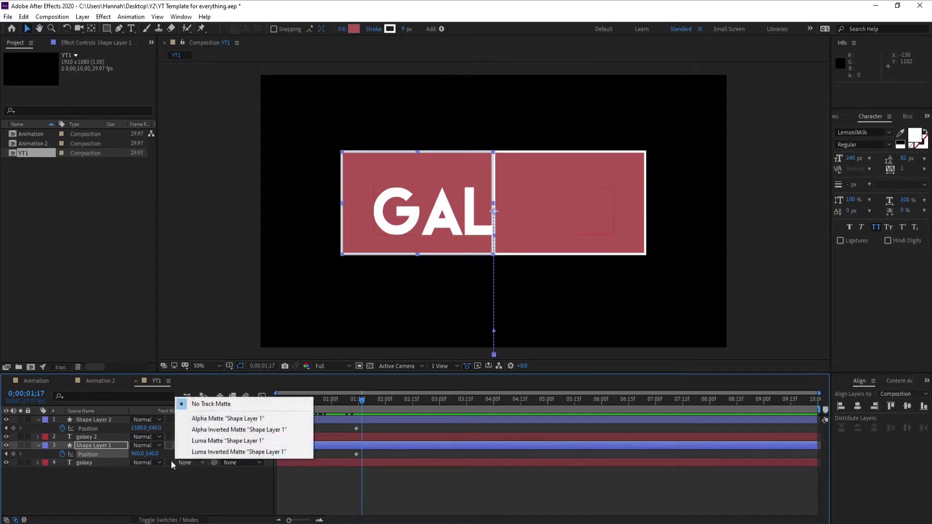
left_click(39, 445)
left_click(37, 419)
left_click(112, 445)
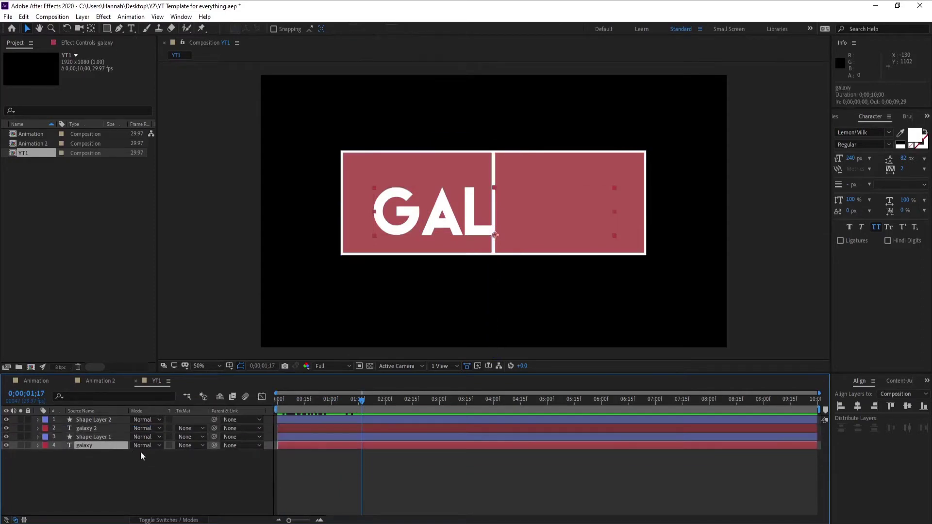
left_click(193, 445)
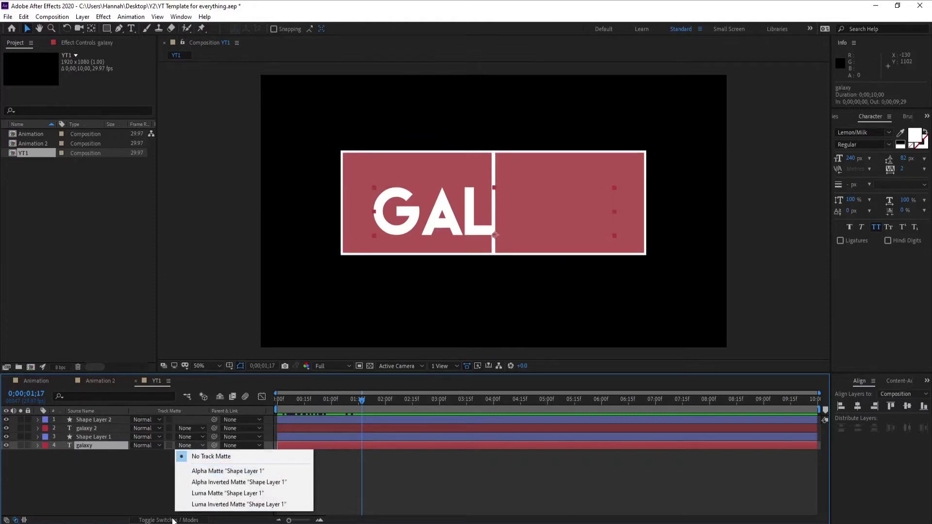
left_click(196, 472)
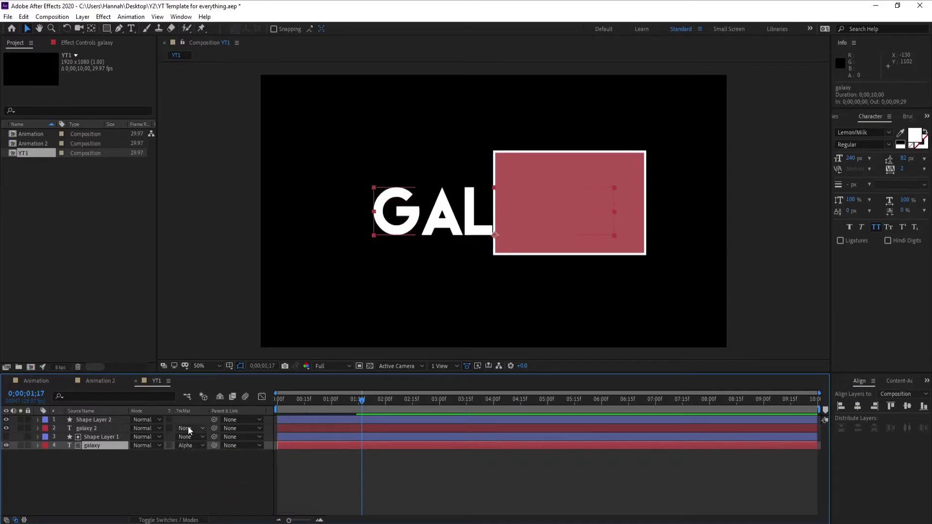
left_click(188, 426)
left_click(197, 452)
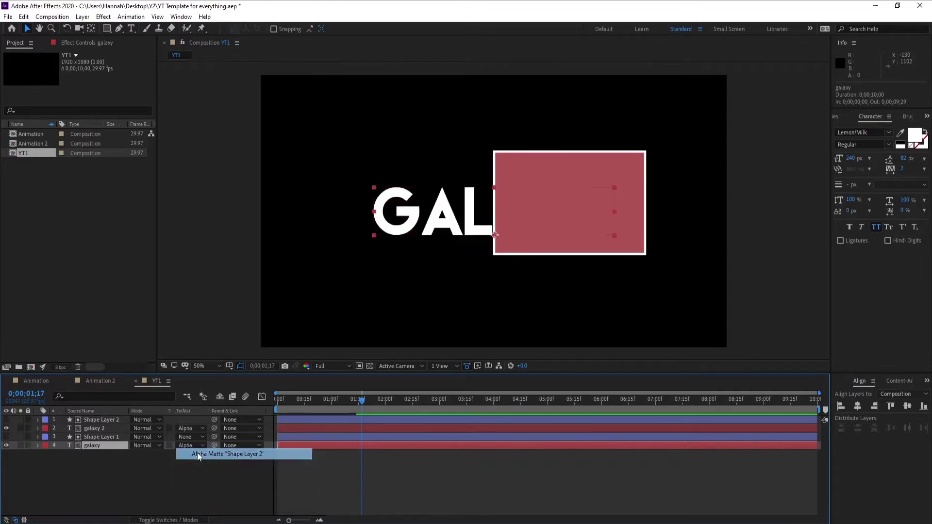
Play back the split text reveal from the start of the composition
left_click_drag(325, 407, 287, 407)
key("Home")
key("space")
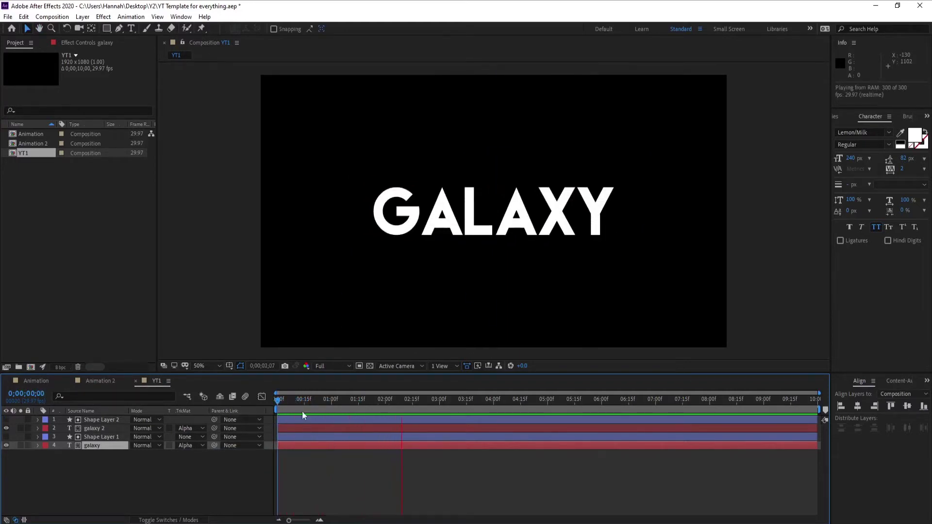
key("space")
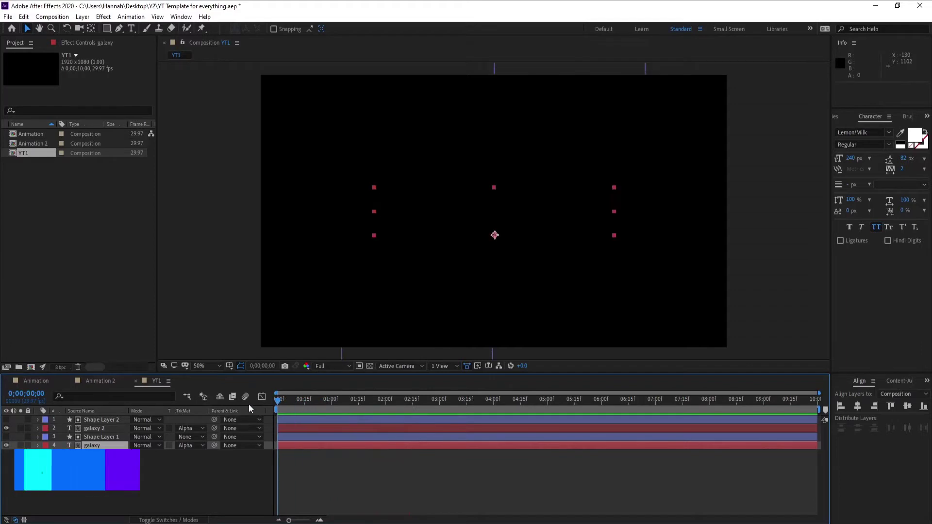
Reveal the Position keyframes of Shape Layer 1 and Shape Layer 2 and apply Easy Ease to all of them
left_click(290, 433)
key("p")
left_click(290, 420)
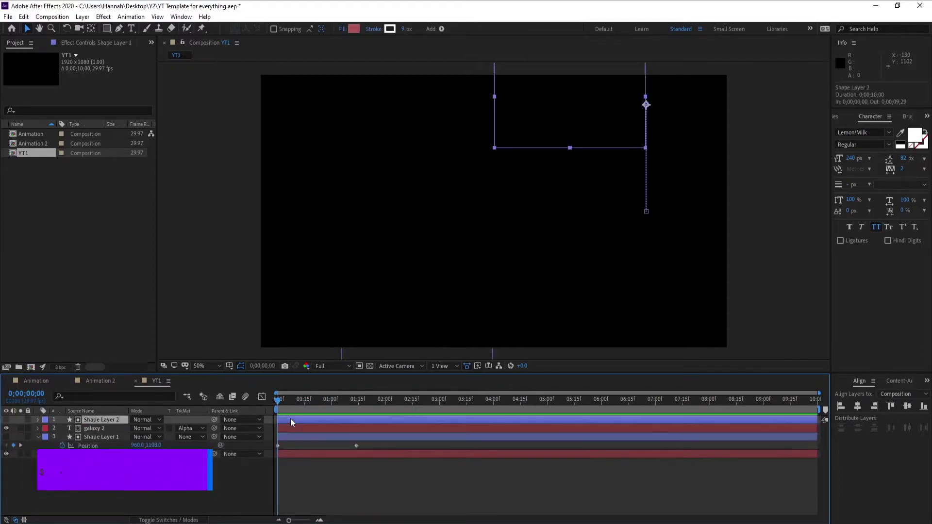
key("p")
left_click_drag(365, 429, 272, 462)
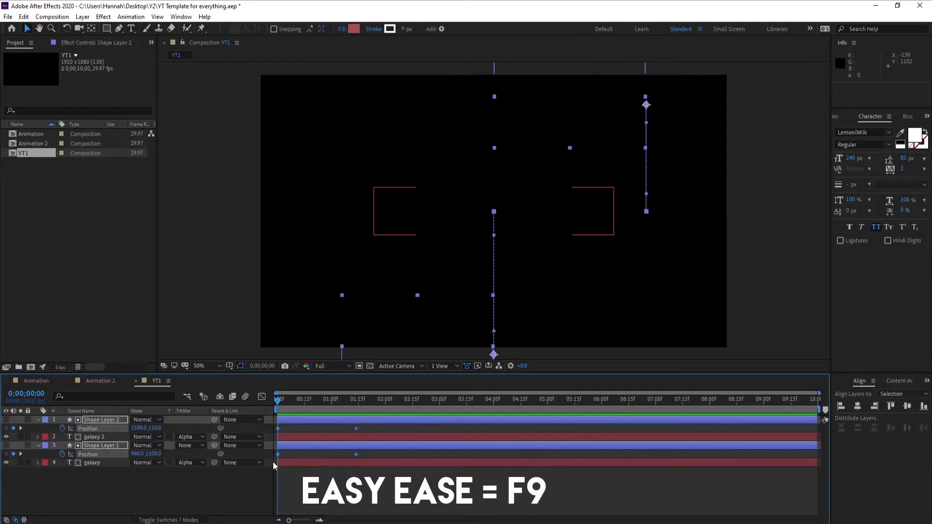
key("F9")
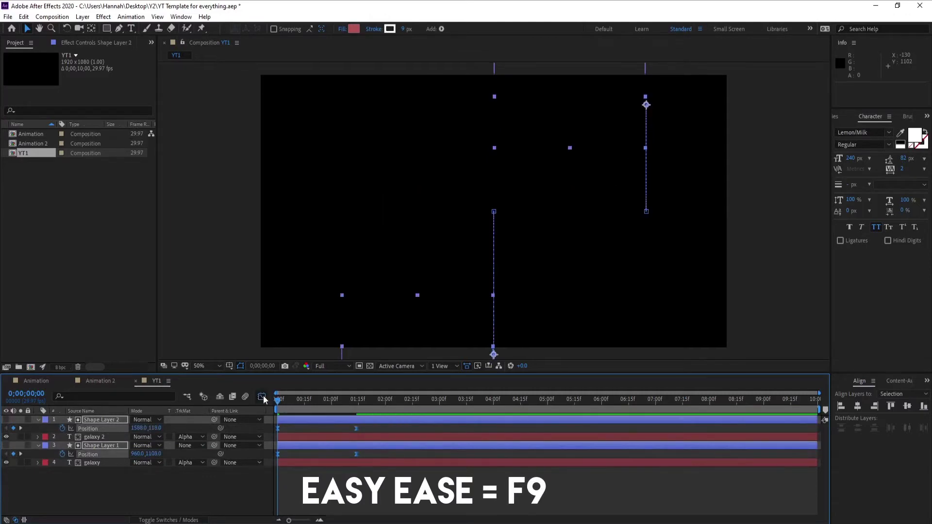
Lengthen the ease into both shape layers' final Position keyframes in the speed graph
left_click(262, 397)
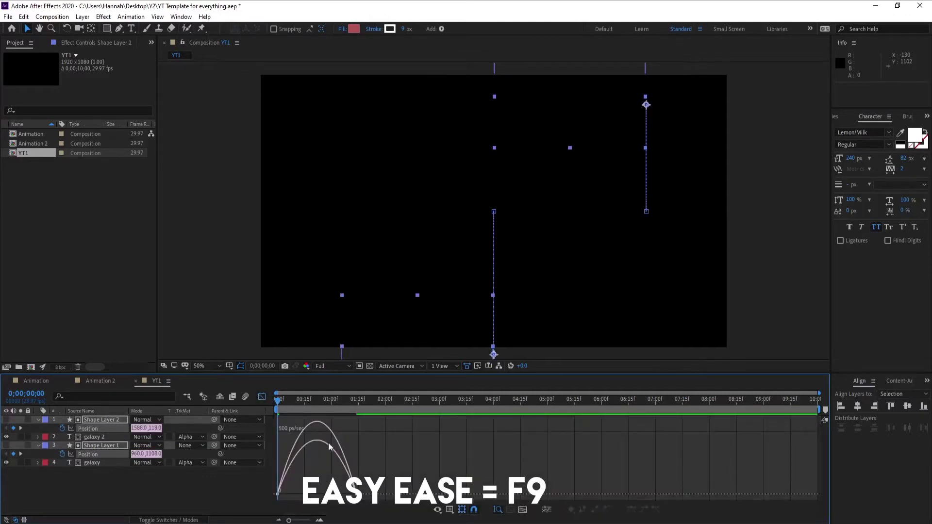
left_click_drag(342, 491, 329, 491)
left_click(262, 397)
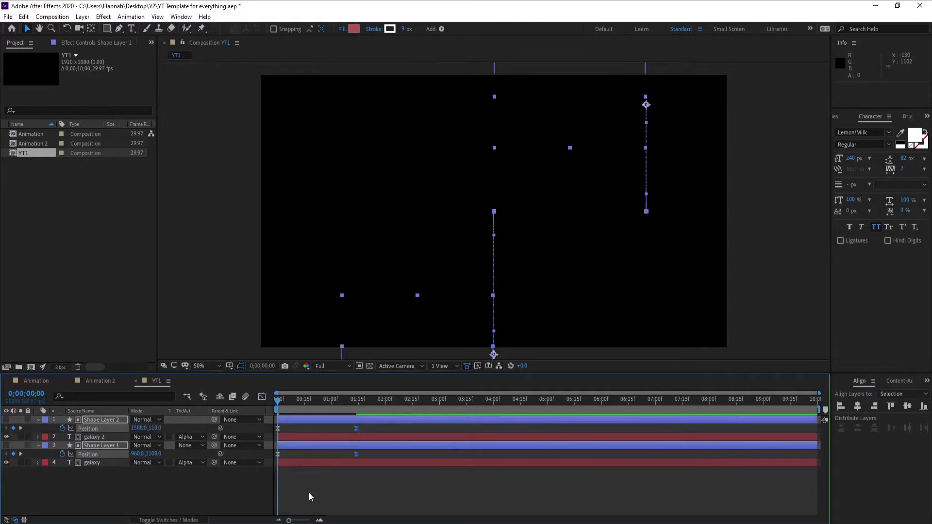
Play back the eased text reveal and return to the composition's start
key("space")
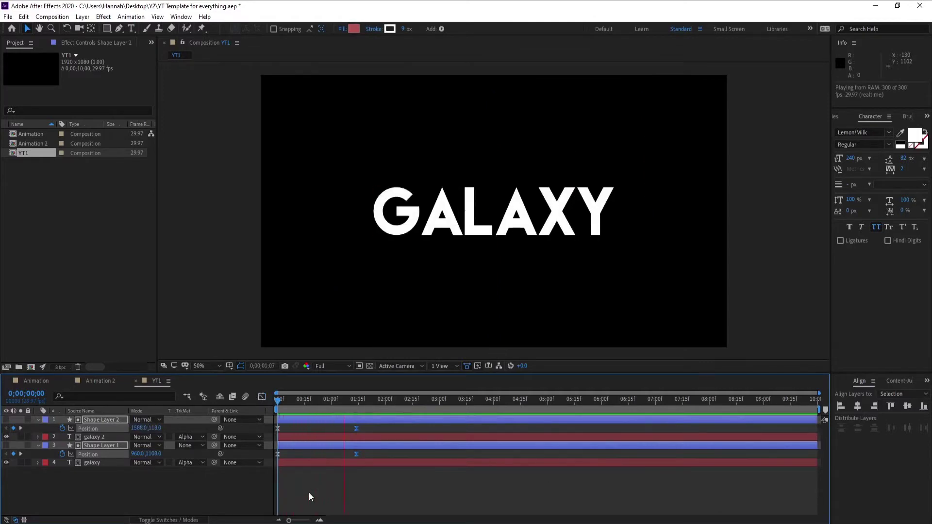
key("space")
left_click_drag(307, 402, 277, 403)
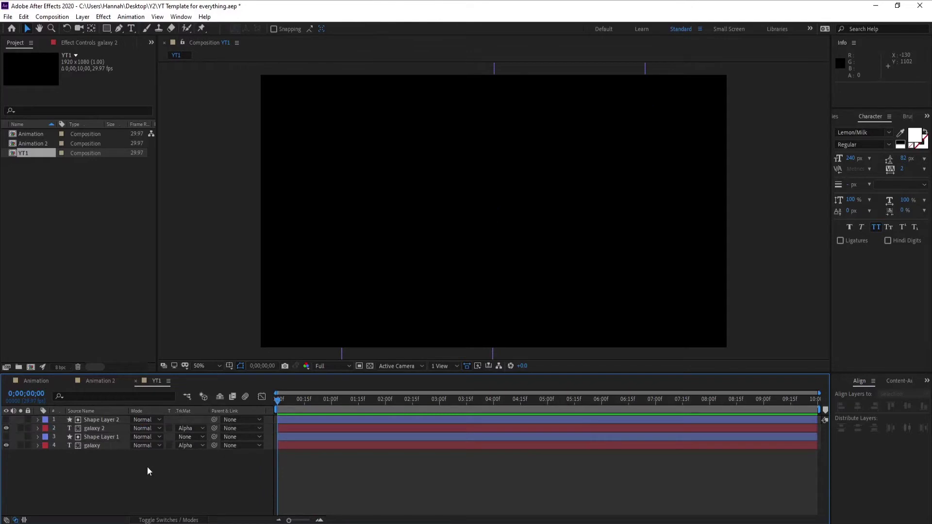
Scrub to 0;00;01;13, where the full word shows, and add a new empty shape layer
right_click(94, 458)
left_click_drag(321, 402, 354, 406)
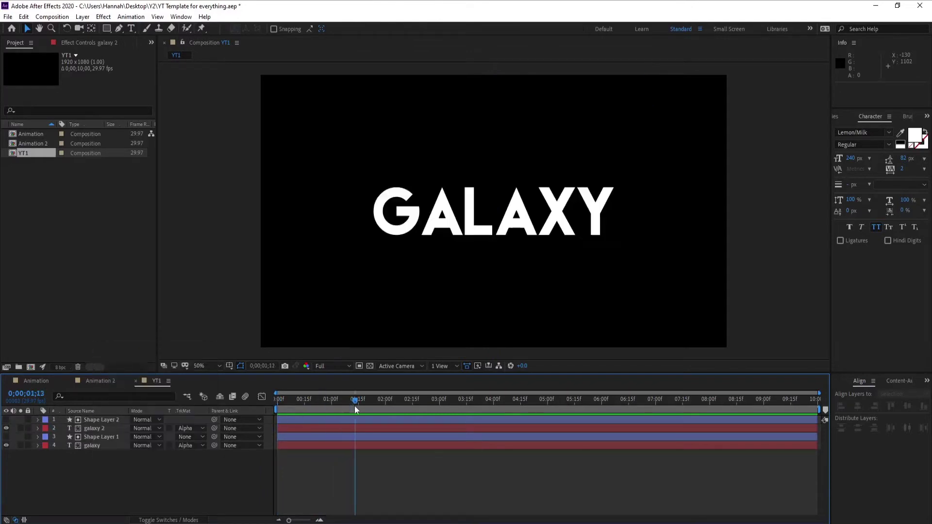
right_click(127, 474)
mouse_move(153, 360)
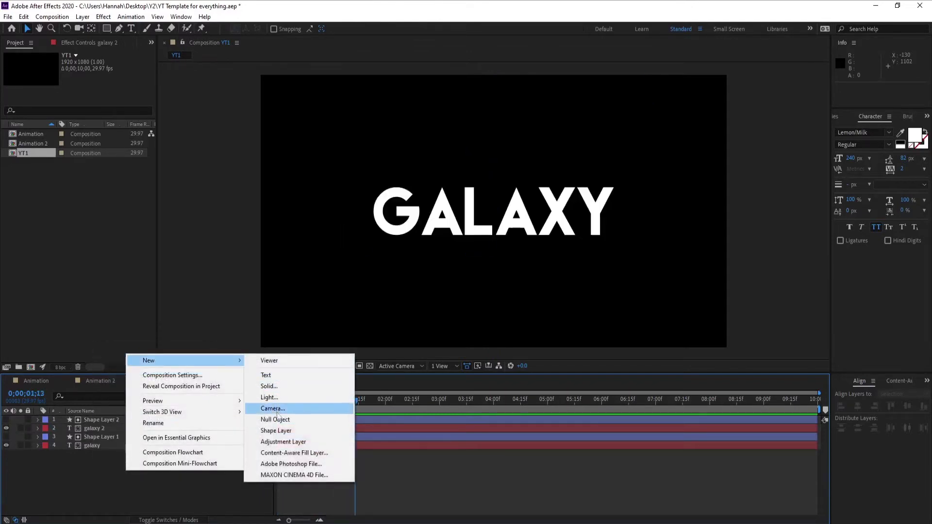
left_click(276, 431)
Draw a straight horizontal line with the Pen tool above the first half of GALAXY and set its fill to None
left_click(107, 28)
left_click(118, 29)
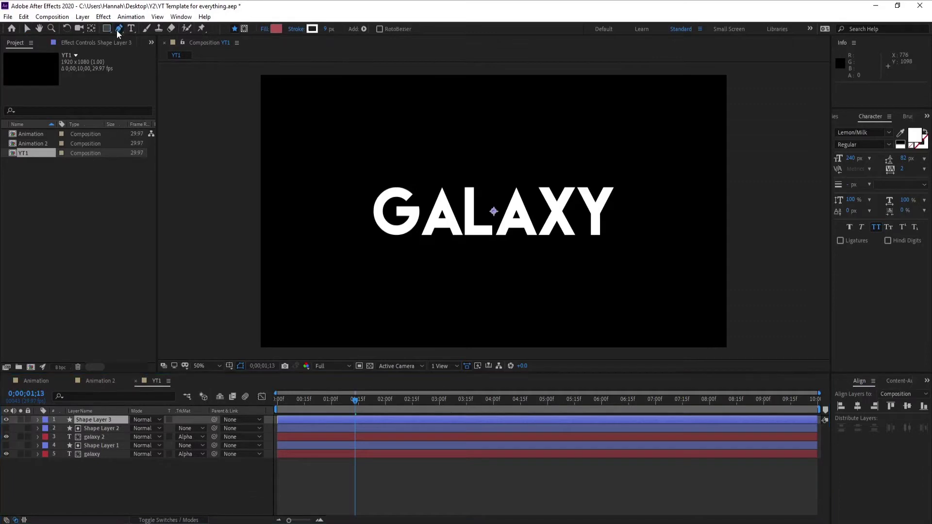
left_click(359, 176)
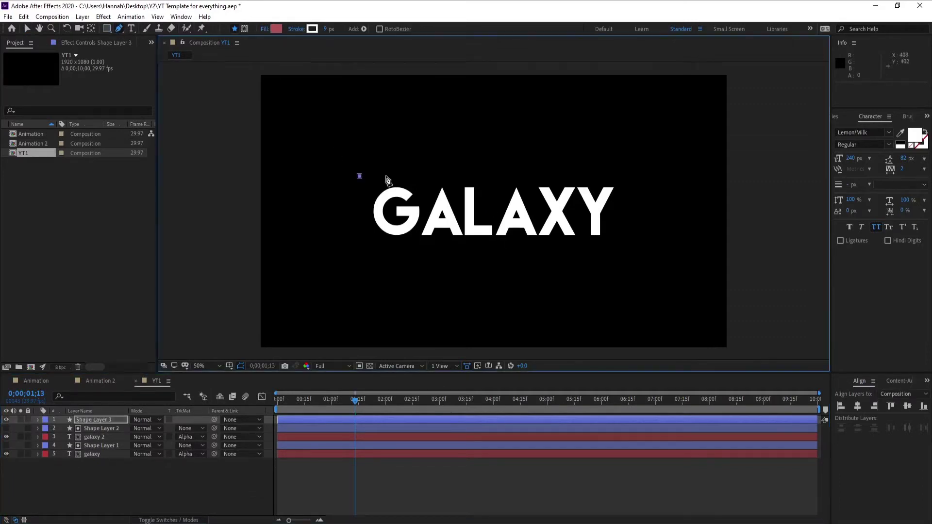
left_click(501, 175)
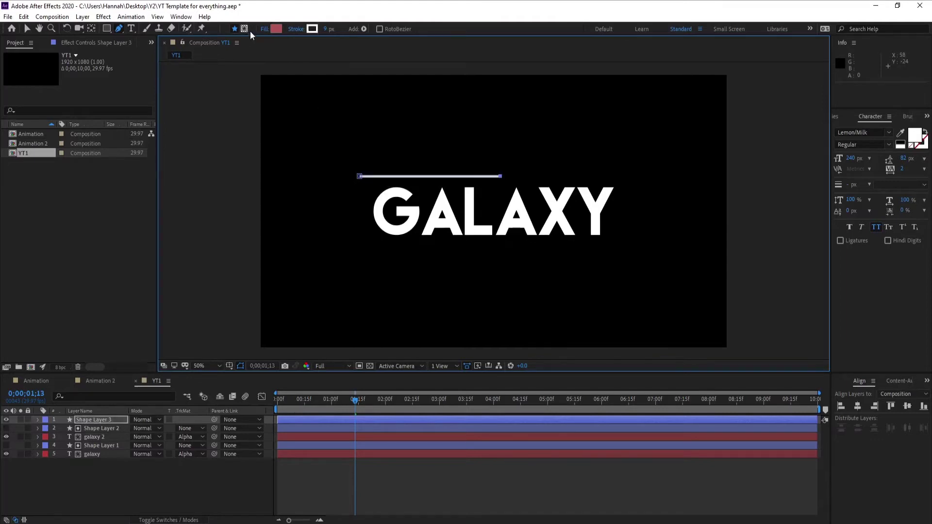
left_click(263, 29)
left_click(416, 239)
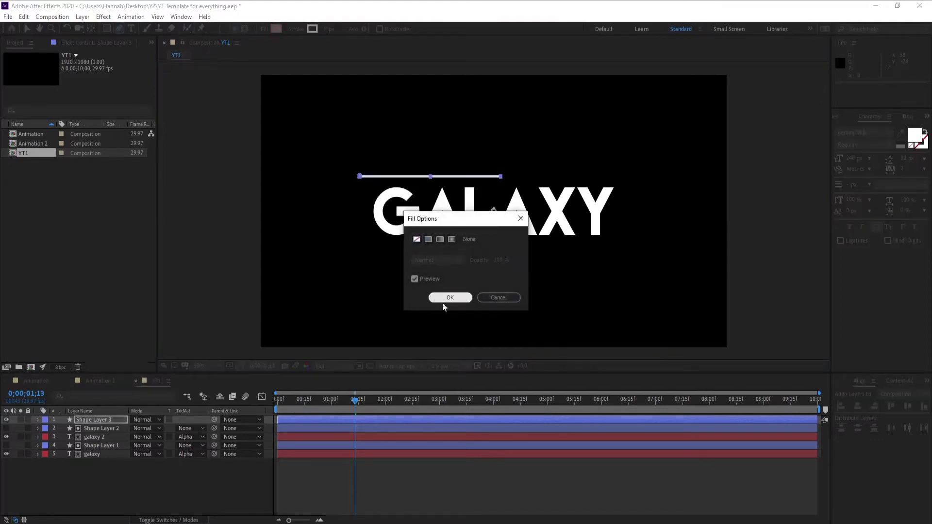
left_click(442, 300)
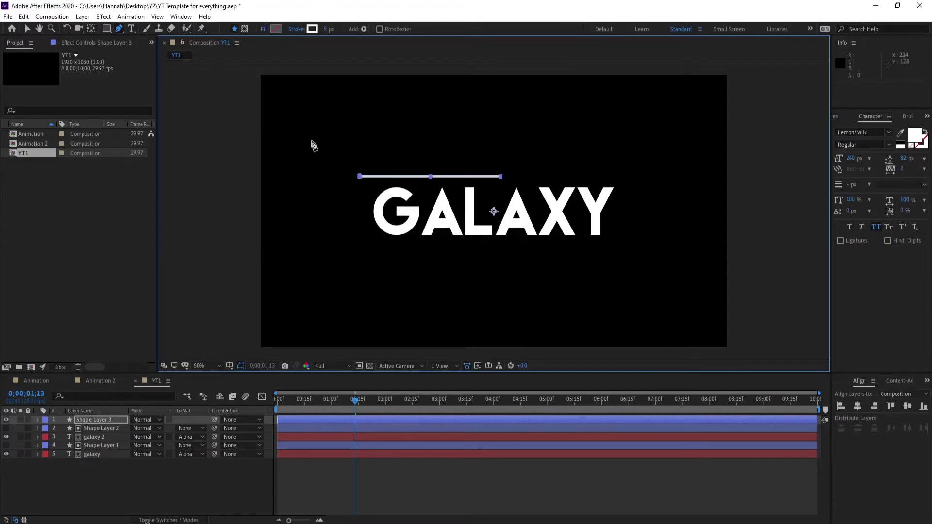
Add Trim Paths to the line's shape layer, Shape Layer 3
left_click(38, 420)
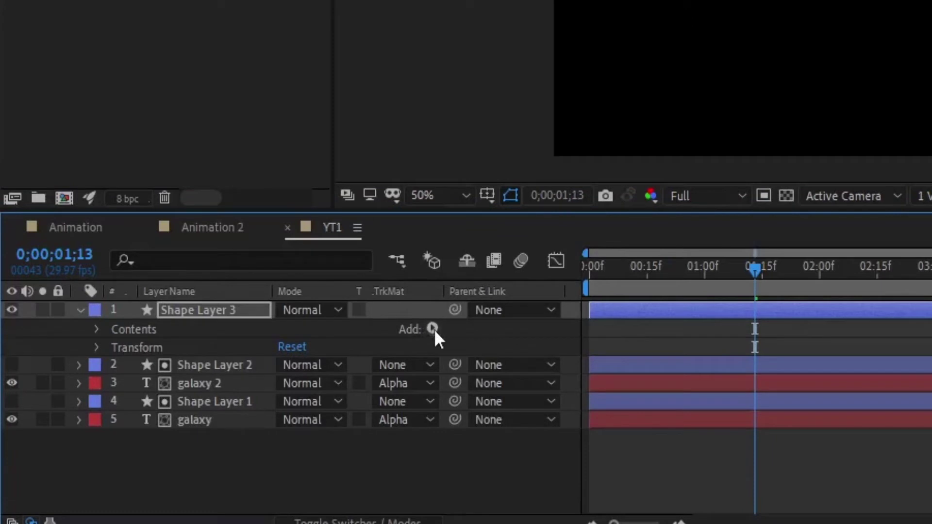
left_click(433, 329)
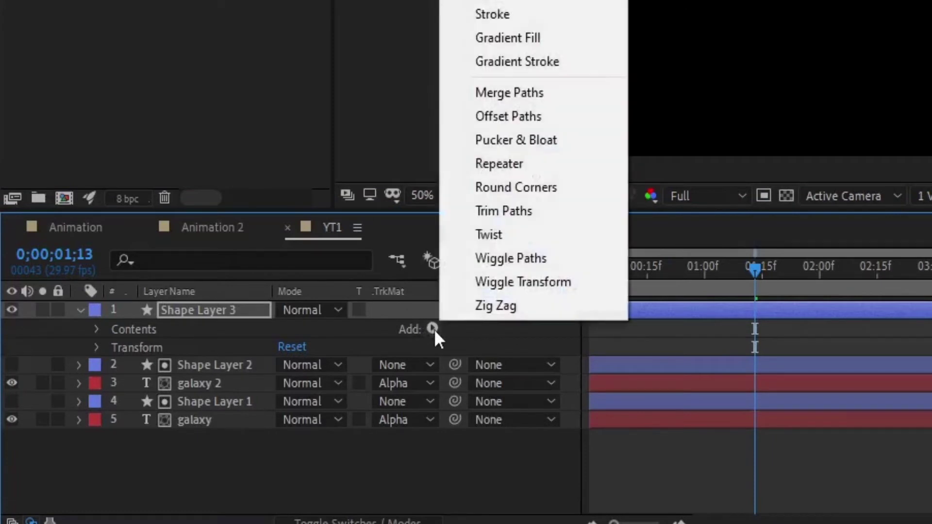
left_click(488, 215)
Keyframe the Trim Paths End value at 0% at the composition's start and 100% at 0;00;01;15
left_click_drag(695, 275, 219, 377)
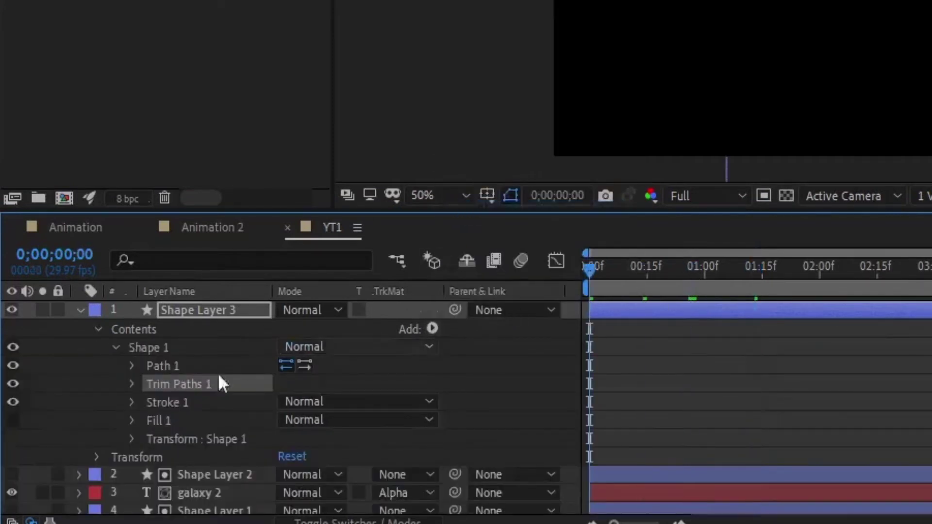
left_click(132, 384)
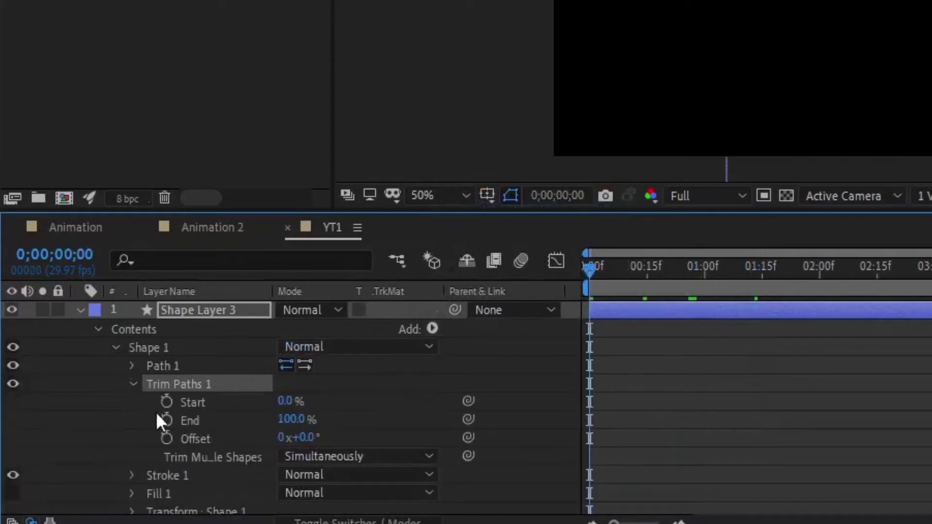
left_click(170, 418)
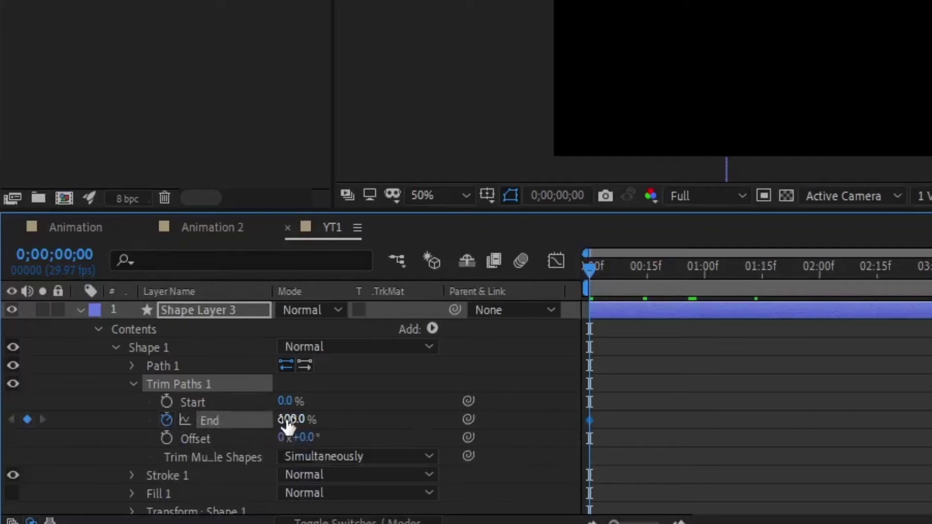
left_click_drag(294, 424, 208, 427)
left_click_drag(662, 277, 765, 296)
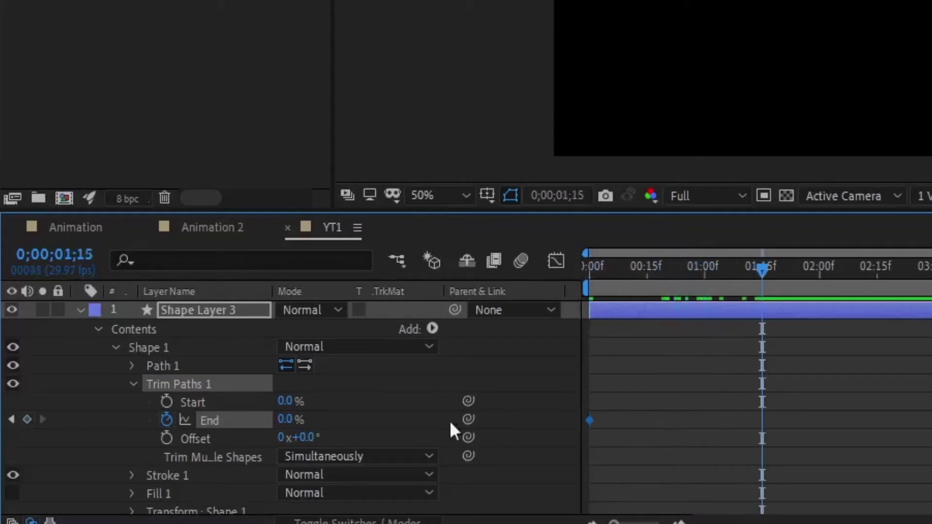
left_click_drag(287, 420, 397, 421)
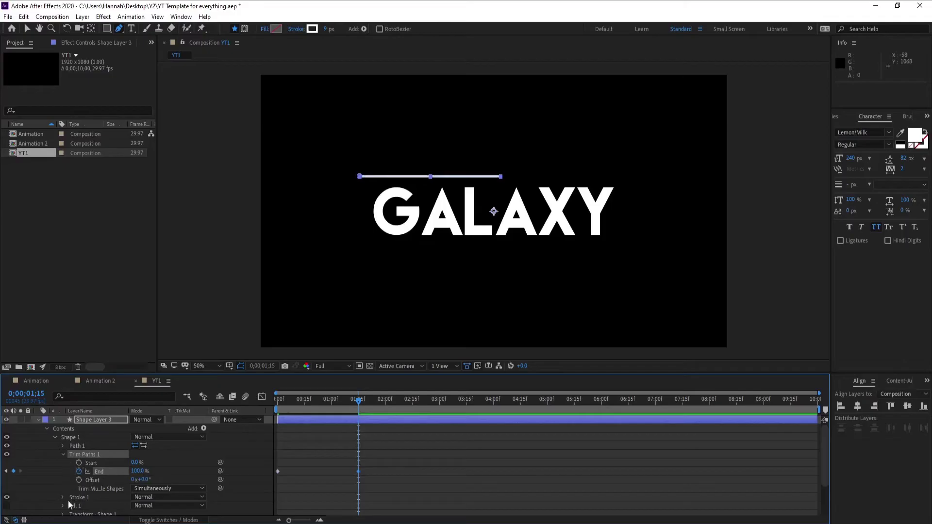
left_click(193, 452)
scroll(463, 173, "up", 3)
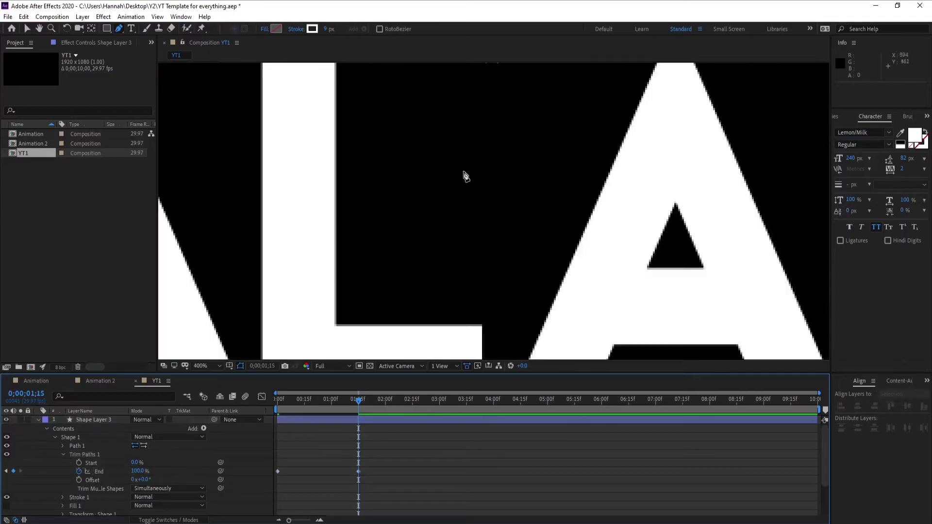
scroll(463, 173, "down", 1)
key("period")
left_click(211, 369)
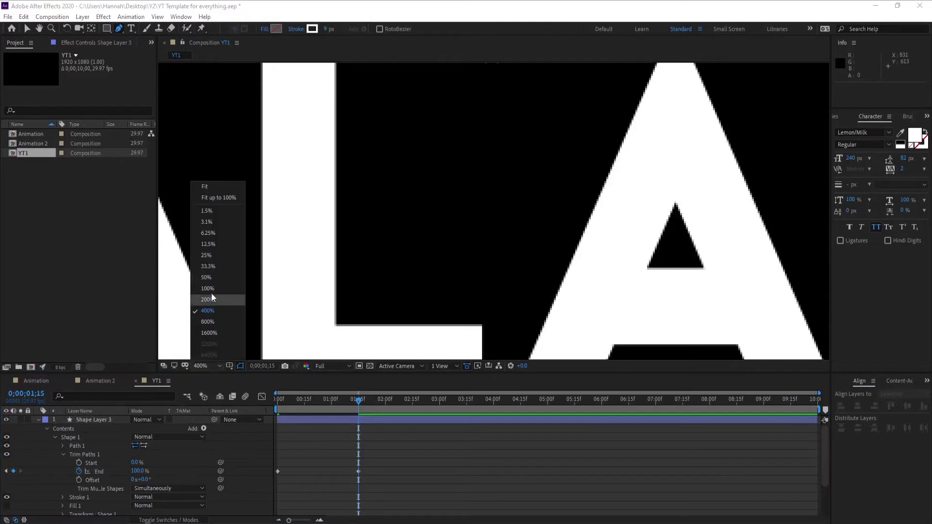
left_click_drag(426, 202, 427, 220)
key("ctrl+z")
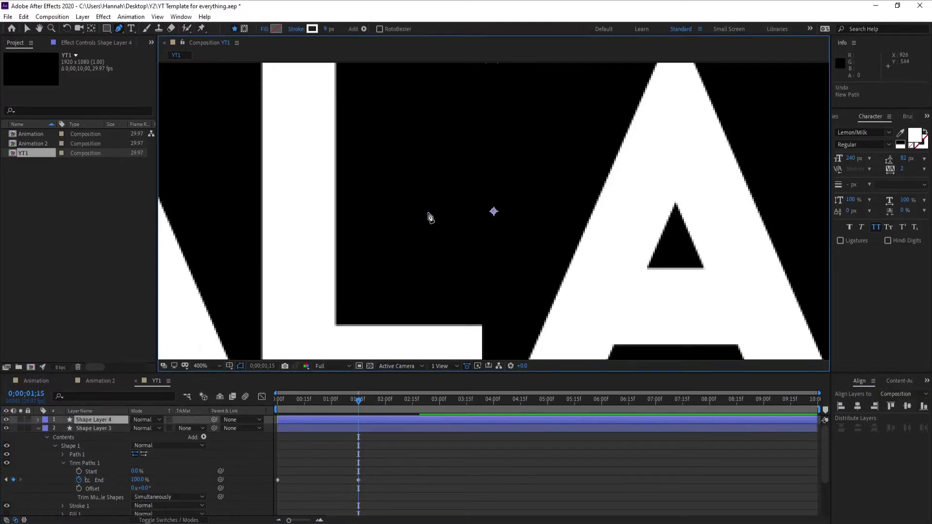
Bring the line's end into view at 200% and set its stroke's Line Cap to Round Cap
left_click_drag(433, 176, 388, 339)
left_click_drag(421, 225, 399, 289)
key("g")
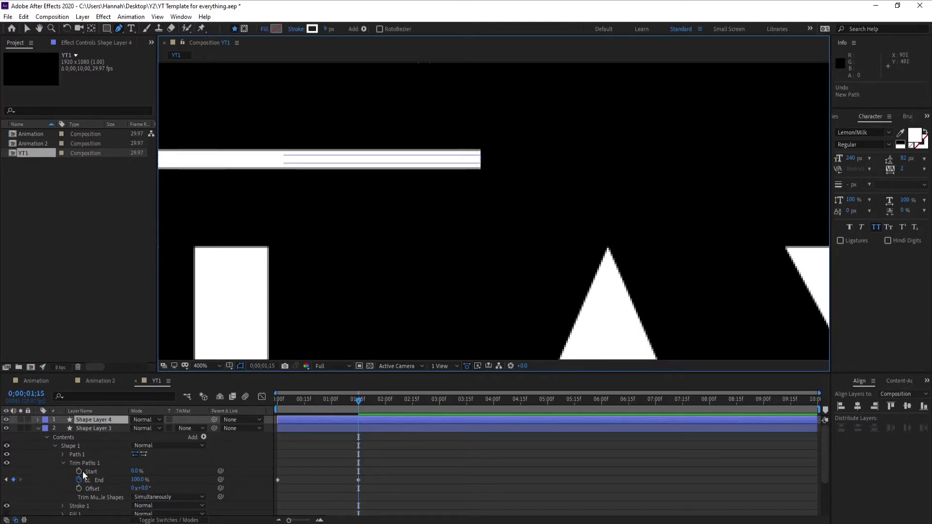
left_click(217, 367)
left_click(219, 300)
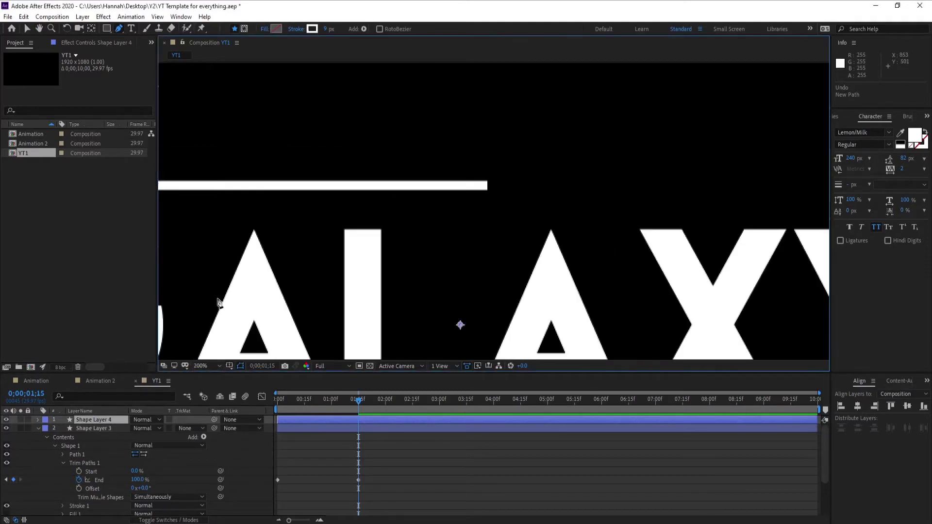
left_click(62, 505)
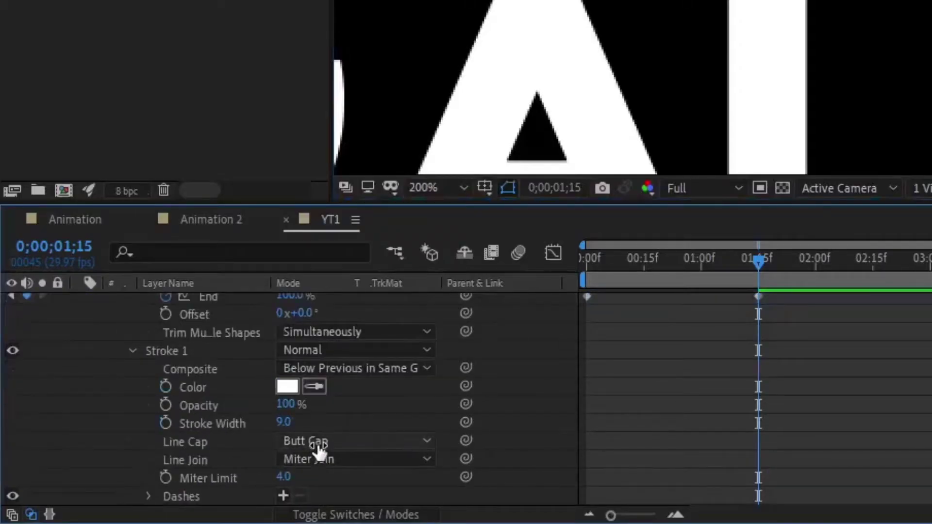
left_click(318, 443)
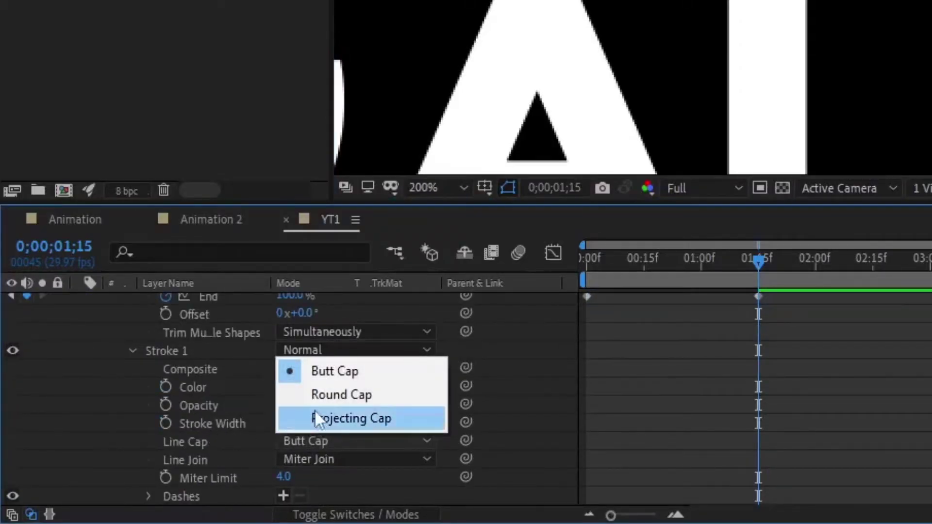
left_click(316, 395)
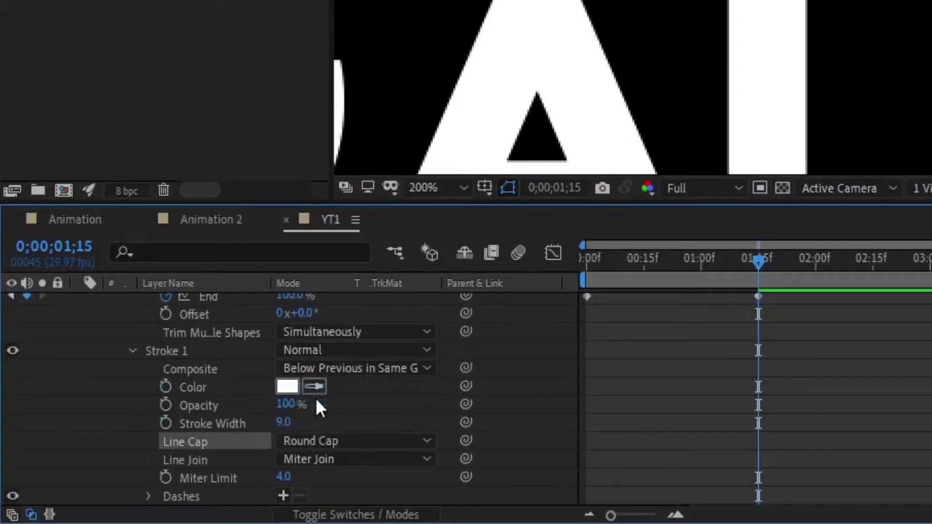
left_click(127, 349)
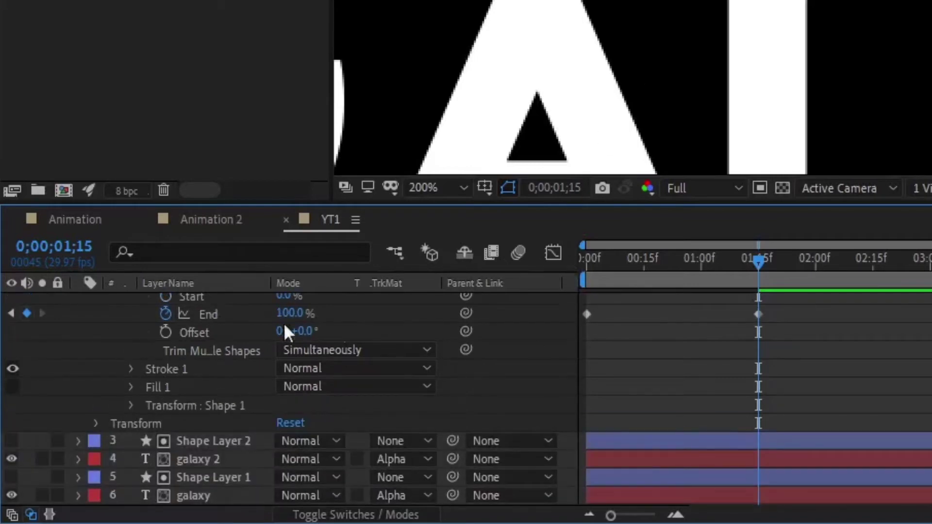
Apply Easy Ease to Shape Layer 3's two Trim Paths End keyframes and collapse the layer
key("u")
left_click_drag(786, 307, 427, 489)
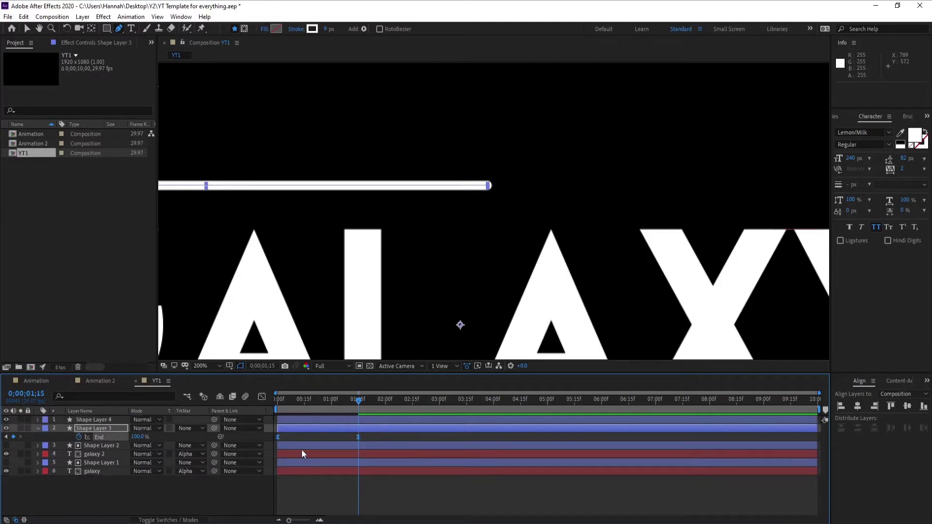
left_click(37, 429)
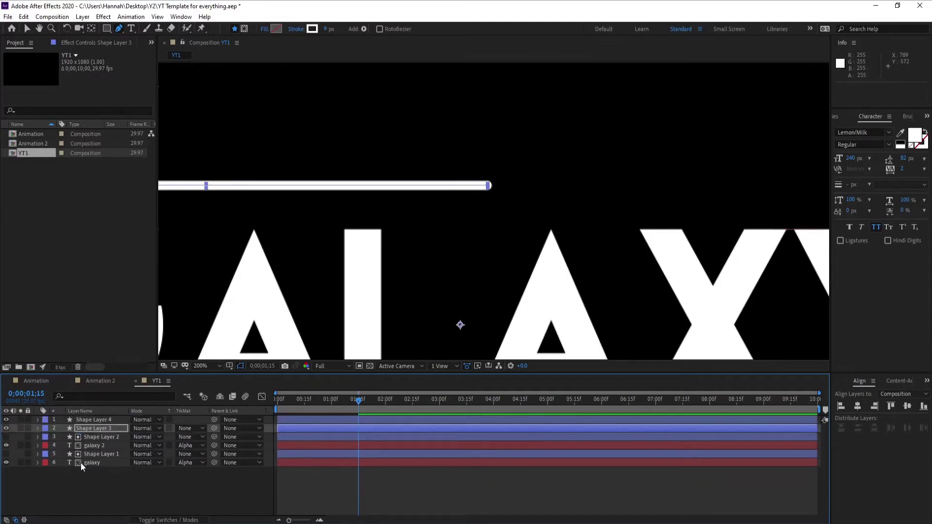
Deselect all layers, return to the Selection tool and set the viewer magnification to 100%
left_click(85, 491)
left_click(26, 30)
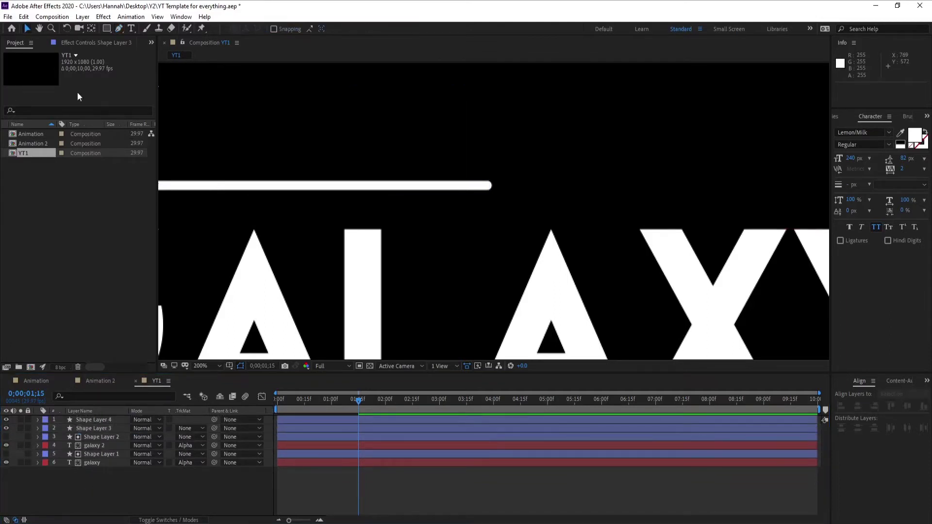
left_click(220, 366)
left_click(209, 288)
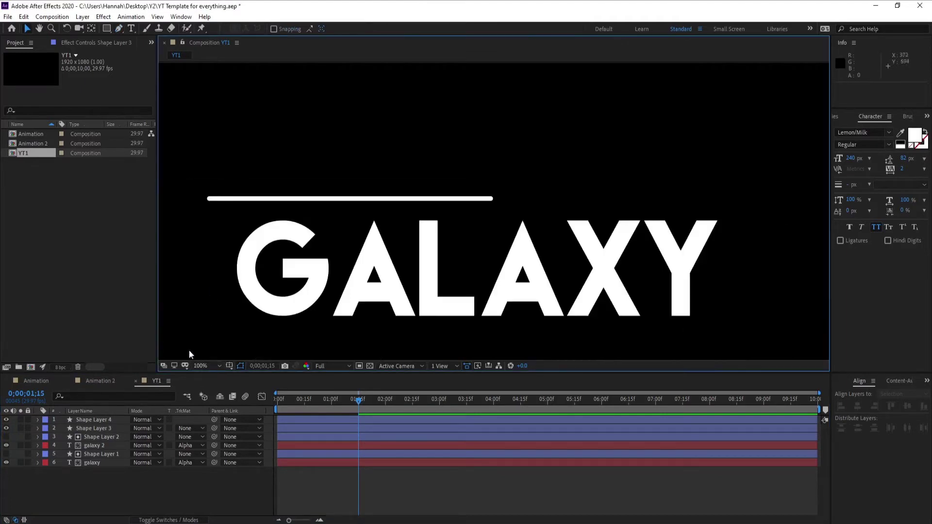
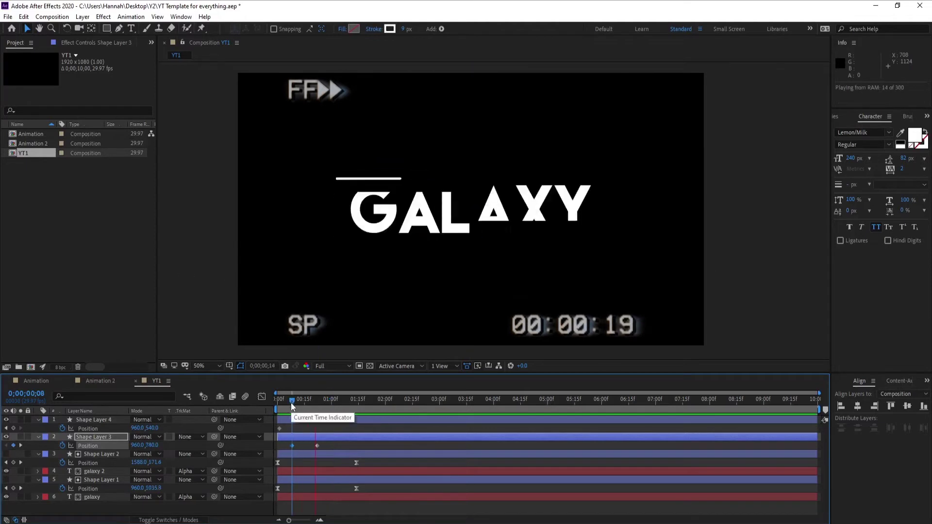
Clear Shape Layer 3's Position keyframes and move its anchor point to the left end of the line
left_click(62, 445)
key("y")
left_click_drag(468, 269, 337, 237)
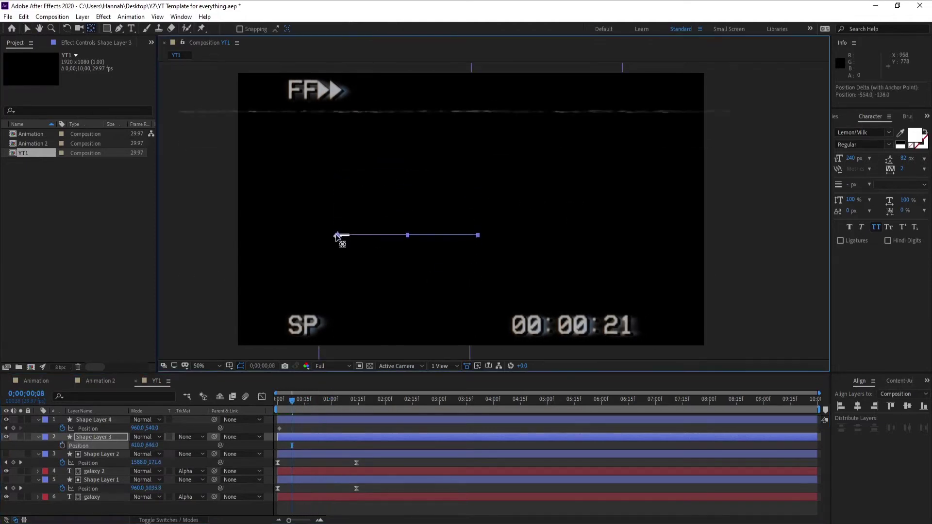
Animate Shape Layer 3's Position so the line rises from 406, 644 below the GALAXY text to 406, 421 above it
key("v")
key("space")
left_click_drag(152, 445, 41, 445)
Move Shape Layer 3's last Trim Paths End keyframe and its first Position keyframe to 0;00;01;00
key("u")
left_click(88, 454)
left_click(293, 400)
left_click_drag(293, 400, 331, 402)
left_click_drag(358, 446, 333, 447)
mouse_move(339, 452)
left_mouse_down()
mouse_move(290, 464)
mouse_move(331, 464)
left_mouse_up()
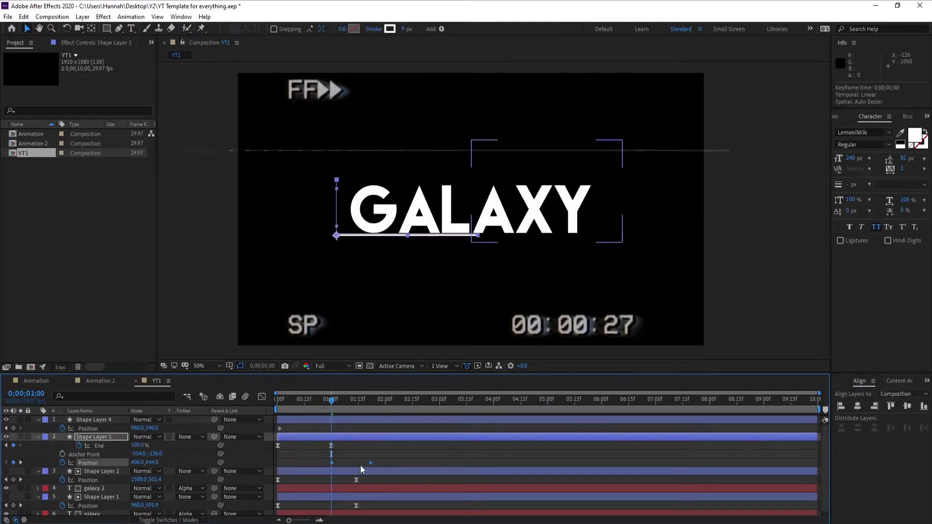
Apply Easy Ease to Shape Layer 3's Position keyframes and move the last one to 0;00;02;00
left_click(360, 464)
left_click_drag(333, 402, 371, 403)
left_click_drag(381, 456, 286, 464)
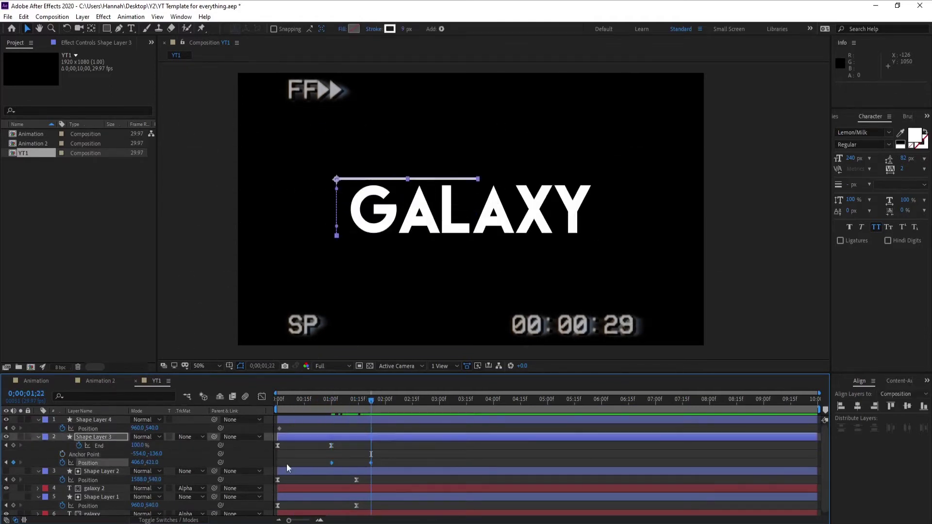
key("F9")
left_click(334, 451)
left_click_drag(371, 463, 272, 443)
left_click(386, 403)
key("ctrl+c")
left_click(287, 419)
left_click_drag(286, 402, 331, 412)
key("ctrl+v")
Remove the Position keyframe from Shape Layer 4 and shift the layer to Position 1188, 540
left_click(280, 445)
left_click(71, 428)
left_click(79, 437)
left_click(62, 446)
left_click(71, 428)
left_click_drag(139, 428, 295, 428)
key("p")
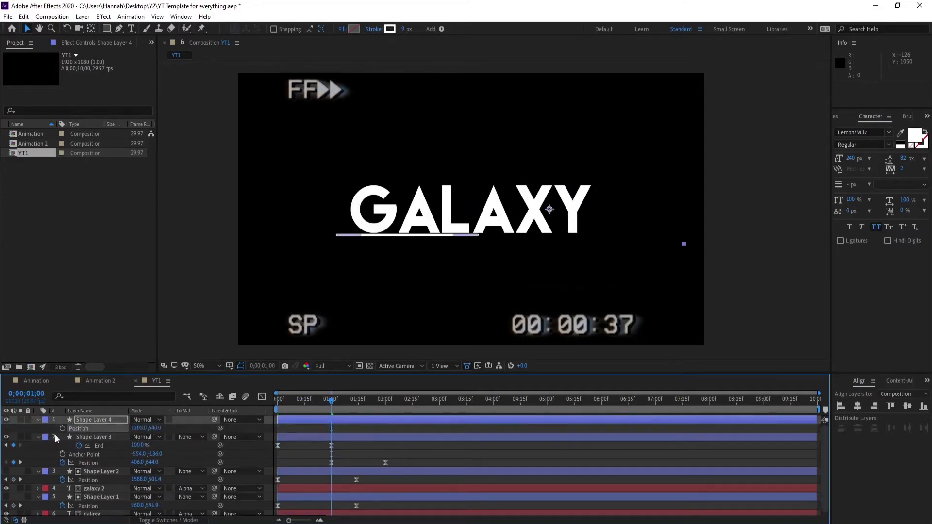
Delete the old Shape Layer 4 and duplicate Shape Layer 3 as its replacement, with its Position property revealed
key("Delete")
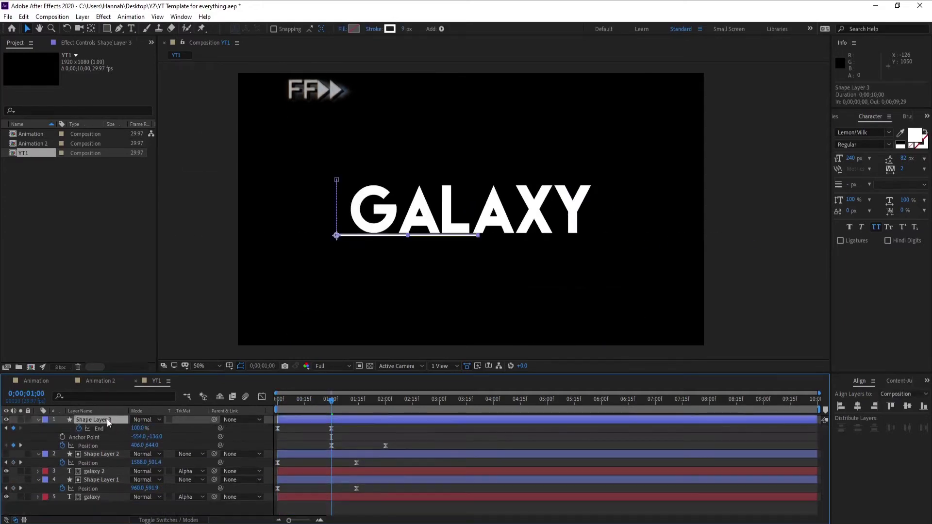
left_click_drag(297, 403, 369, 421)
key("ctrl+d")
key("p")
key("j")
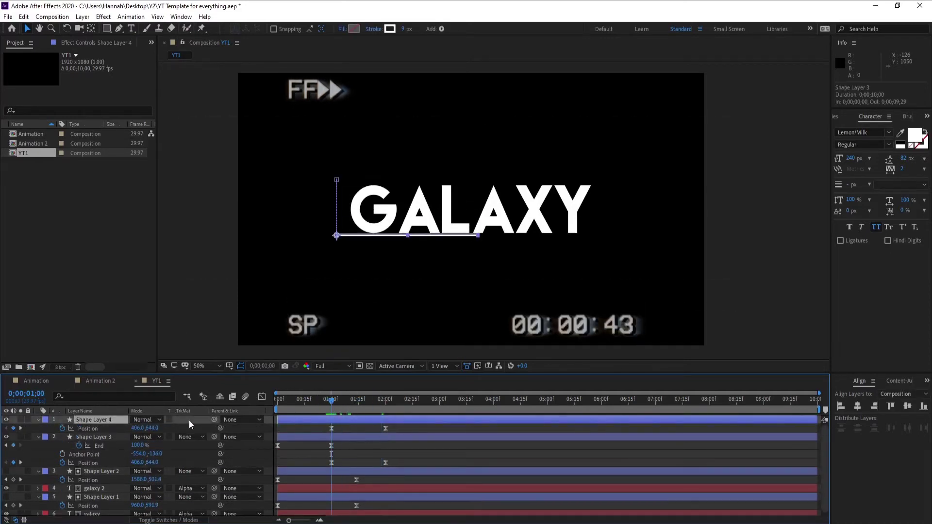
Move the duplicated line over to the right half of the word and raise it to Position 964, 438
left_click_drag(137, 428, 407, 430)
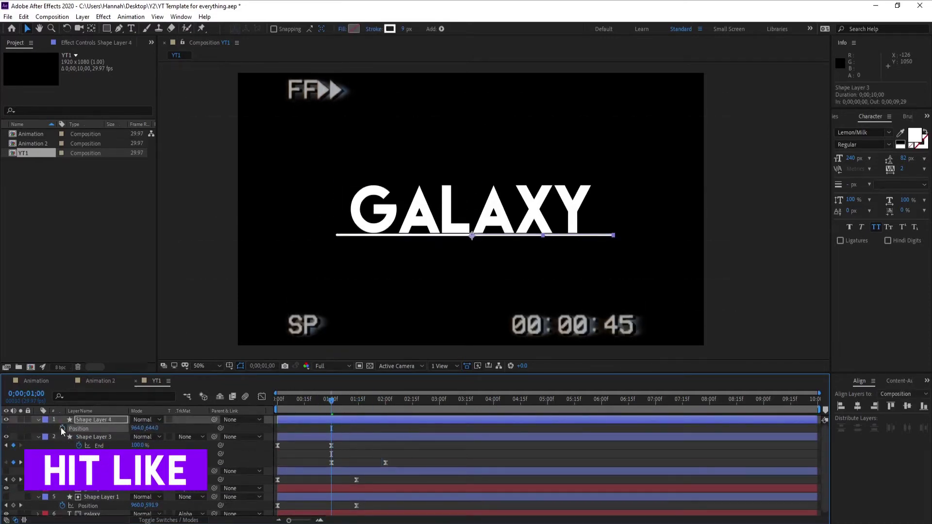
key("shift+Up")
key("shift+Up")
key("shift+Up")
key("shift+Up")
key("shift+Up")
key("shift+Up")
key("shift+Up")
key("shift+Up")
key("shift+Up")
key("shift+Up")
key("shift+Up")
key("shift+Up")
key("shift+Up")
key("shift+Up")
key("shift+Up")
key("shift+Up")
key("shift+Up")
key("shift+Up")
key("shift+Up")
key("shift+Up")
key("Up")
key("Up")
key("Up")
key("Up")
key("Up")
key("Up")
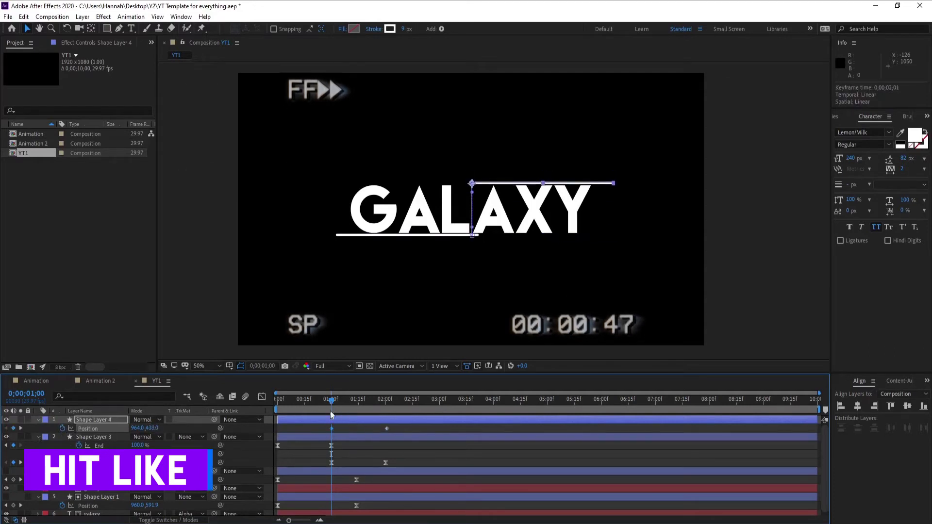
Anchor the unkeyframed Shape Layer 4 at its line's right end and shorten the line above AXY at Position 1462, 436
left_click(62, 429)
key("y")
left_click_drag(474, 185, 606, 183)
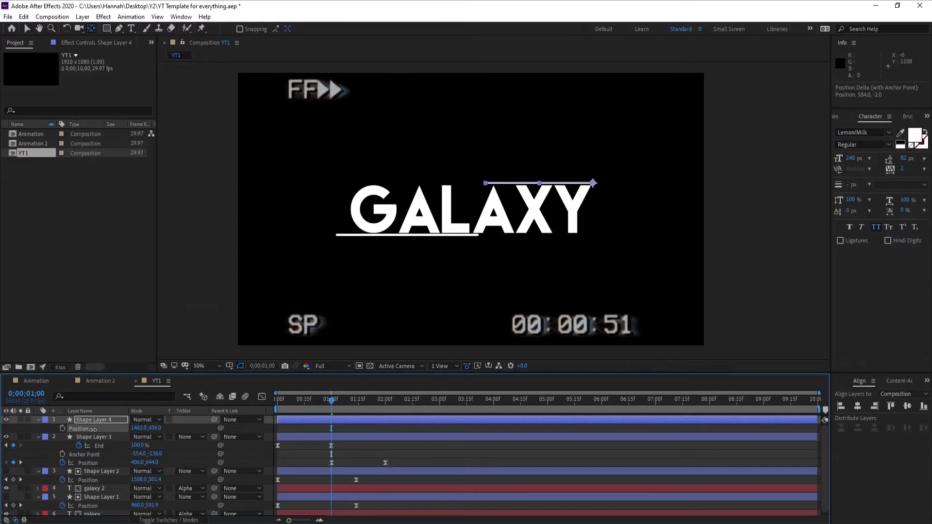
key("s")
key("p")
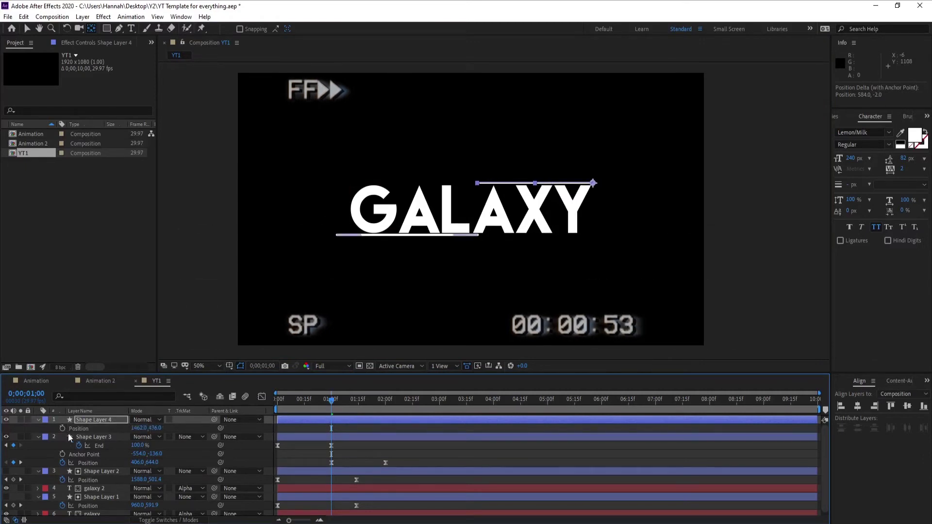
Keyframe Shape Layer 4's Position from above the text at 0;00;01;00 to just below it at 0;00;02;00
left_click(62, 429)
left_click_drag(331, 428, 333, 428)
left_click_drag(331, 401, 385, 403)
left_click_drag(155, 427, 262, 428)
Set the Scale of both line layers, Shape Layer 4 and Shape Layer 3, to 86, 76%
key("s")
left_click_drag(144, 428, 146, 429)
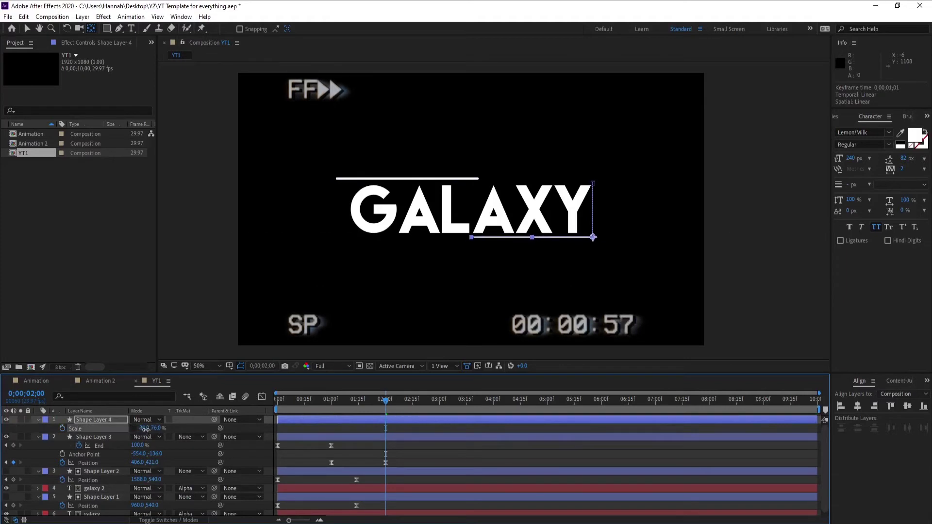
left_click(122, 437)
type("s86")
key("Tab")
left_click(133, 437)
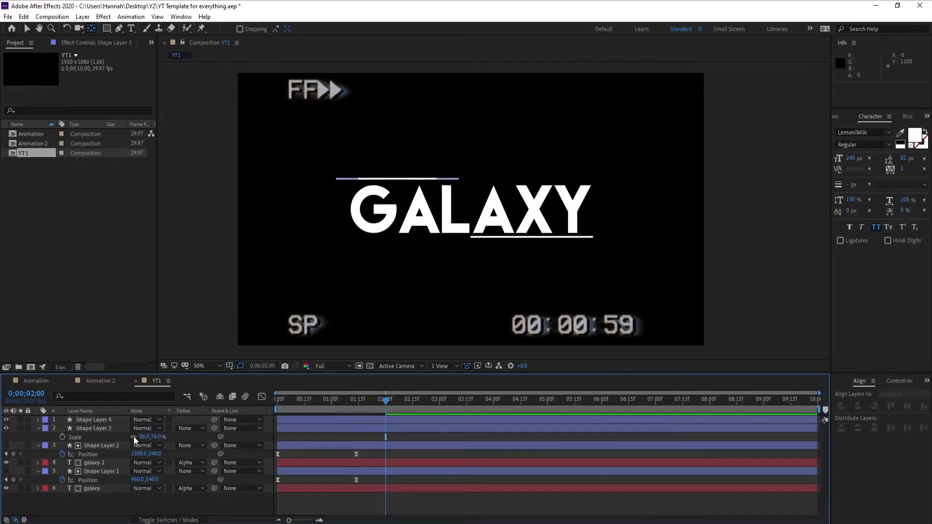
Set Shape Layer 3's Position keyframe at 0;00;01;00 to 456, 644 with the Selection tool active again
left_click(122, 428)
key("p")
key("v")
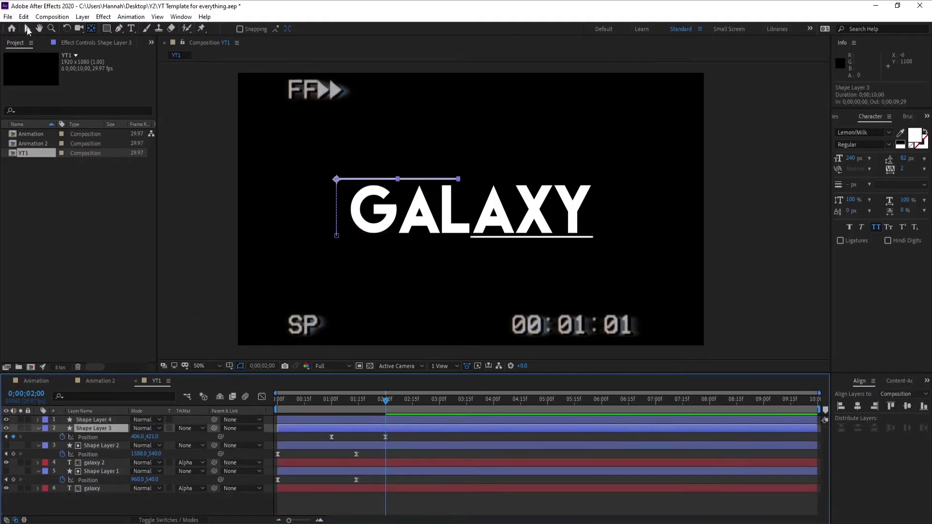
key("u")
left_click(332, 402)
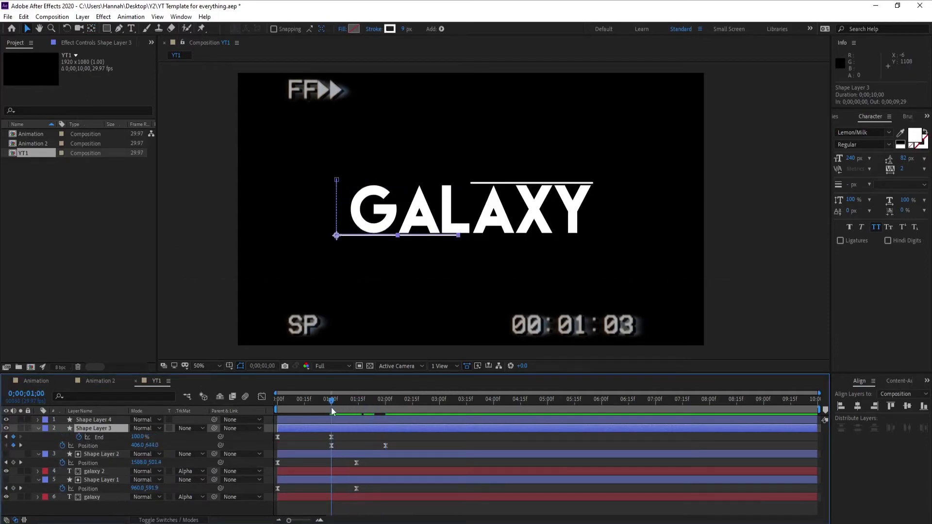
key("p")
left_click_drag(136, 437, 160, 440)
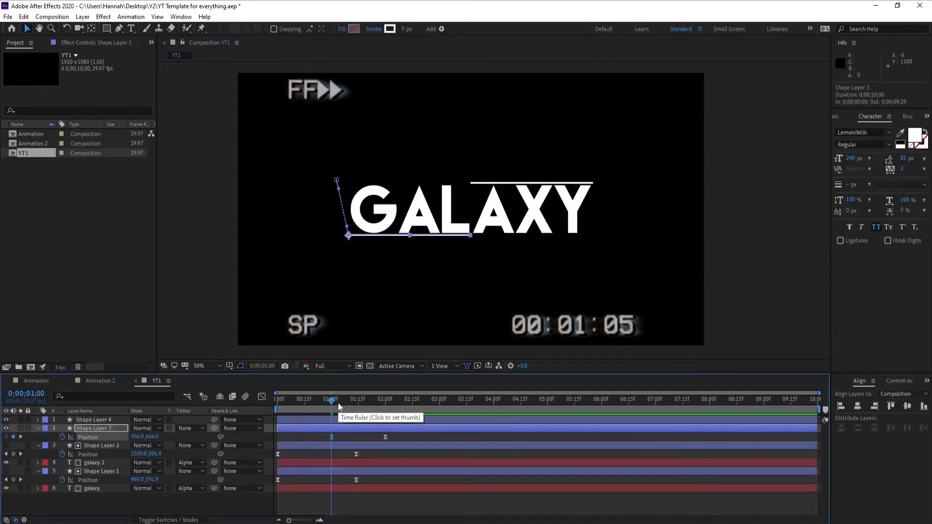
Set Shape Layer 3's Position keyframe at 0;00;02;00 to 456, 435
left_click_drag(338, 403, 385, 403)
left_click(140, 436)
type("456")
key("Return")
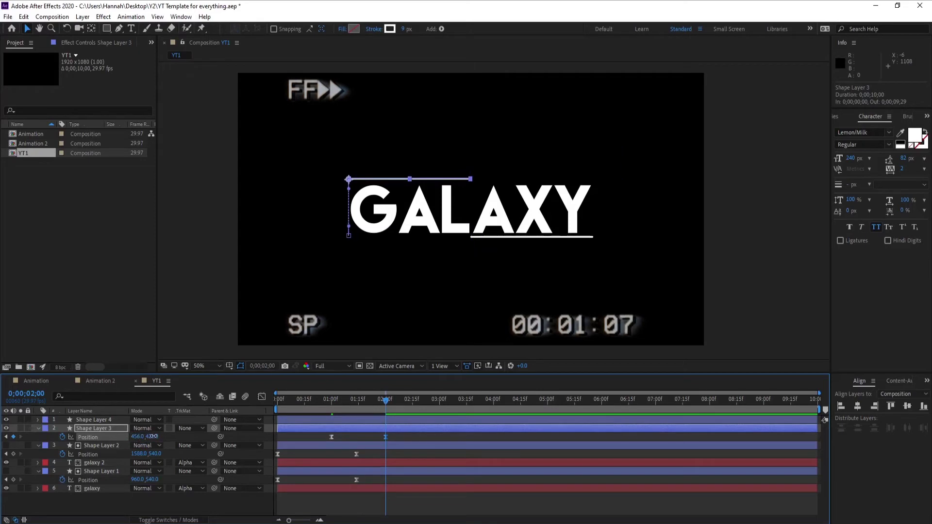
left_click_drag(153, 437, 160, 436)
Keyframe the Scale of Shape Layers 4 and 3 from 0;00;02;00 down to 0% at 0;00;03;00 with Easy Ease
left_click(110, 420, "shift")
key("s")
left_click(63, 428)
left_click_drag(387, 403, 327, 450)
left_click(145, 428)
type("0.0,0.0")
key("Return")
key("F9")
key("u")
key("F9")
key("u")
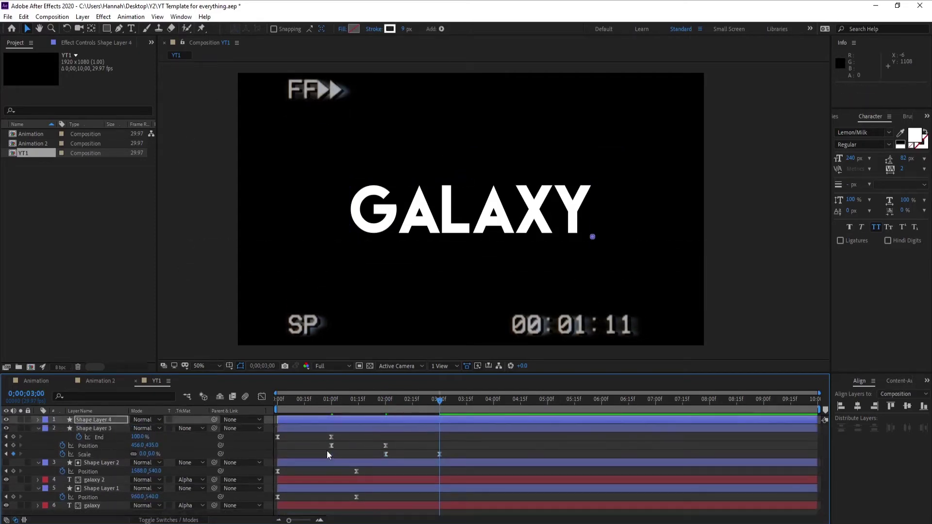
Shift both galaxy text layers and their matte layers, Shape Layers 1 and 2, 29 frames later in the timeline
left_click(330, 428)
key("u")
left_click_drag(335, 401, 258, 400)
left_click(302, 437)
left_click(309, 479, "shift")
left_click_drag(315, 439, 367, 441)
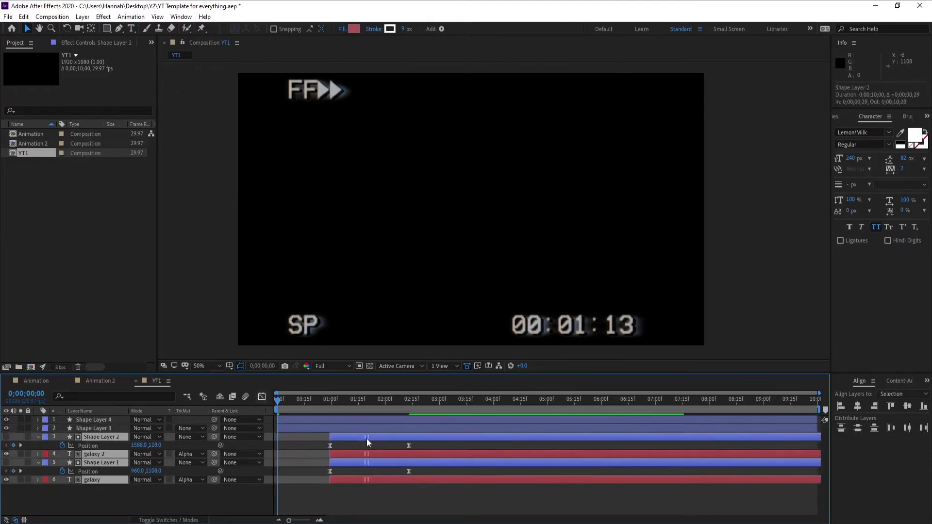
Preview the timing and shift the text and matte layers 6 frames earlier, to start at 0;00;00;23
key("space")
left_click_drag(337, 407, 342, 406)
left_click_drag(346, 440, 335, 440)
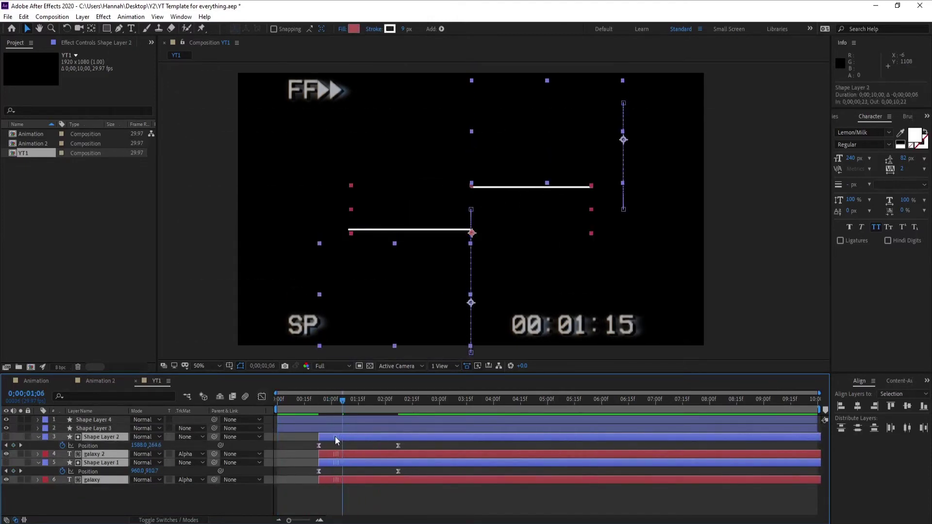
Return the text and matte layers to a 0;00;00;29 start and move Shape Layer 2's last Position keyframe to 0;00;02;00
left_click_drag(342, 401, 385, 408)
left_click(333, 444)
key("j")
left_click(324, 438)
left_click(378, 429)
left_click(7, 428)
left_click(7, 428)
key("u")
left_click(384, 446)
left_click(382, 487, "shift")
mouse_move(381, 447)
left_mouse_down()
mouse_move(393, 449)
mouse_move(385, 454)
left_mouse_up()
left_click(332, 402)
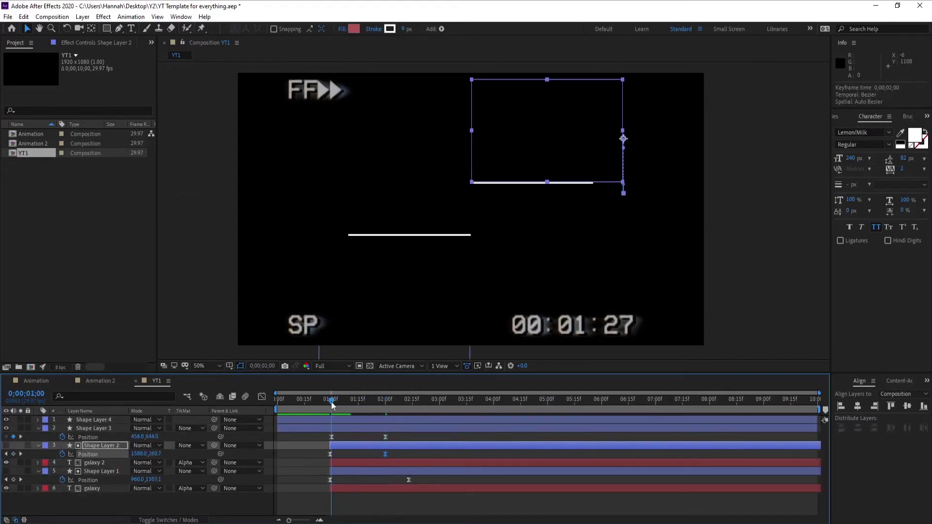
Set Shape Layer 1's first Position keyframe to 960, 885 and move its last one to 0;00;02;00
left_click_drag(332, 403, 329, 403)
left_click(337, 445)
left_click(336, 488, "shift")
left_click_drag(337, 445, 334, 444)
left_click_drag(409, 480, 387, 480)
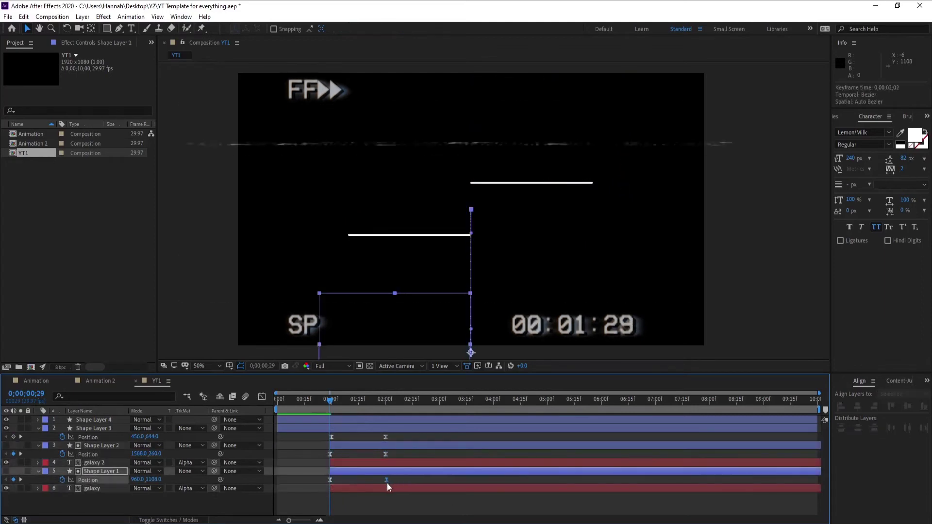
left_click_drag(153, 480, 46, 479)
left_click_drag(362, 399, 386, 412)
left_click_drag(387, 480, 381, 482)
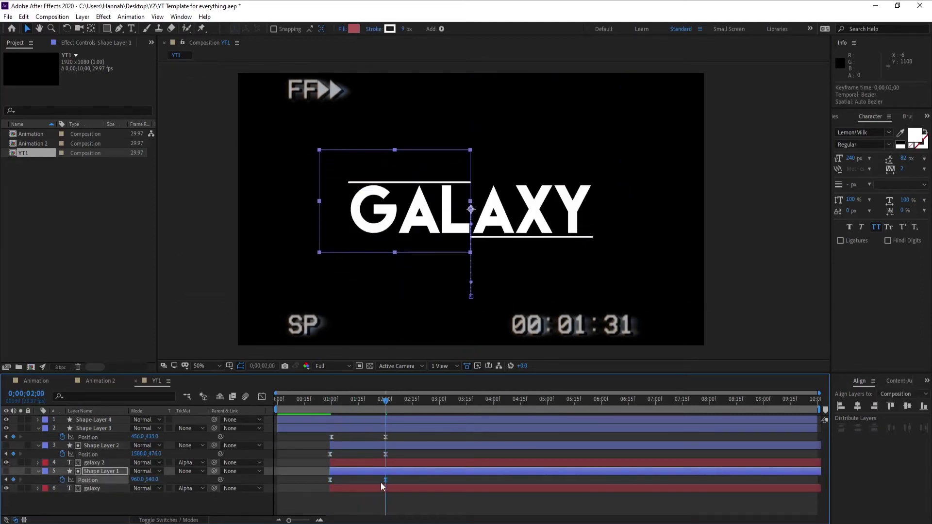
Reshape the Position speed curves of Shape Layers 3 and 4 for a fast start and long slow finish, and preview the animation
left_click_drag(385, 407, 327, 408)
left_click(339, 428)
left_click(340, 420, "shift")
key("p")
left_click_drag(408, 426, 354, 448)
key("shift+F3")
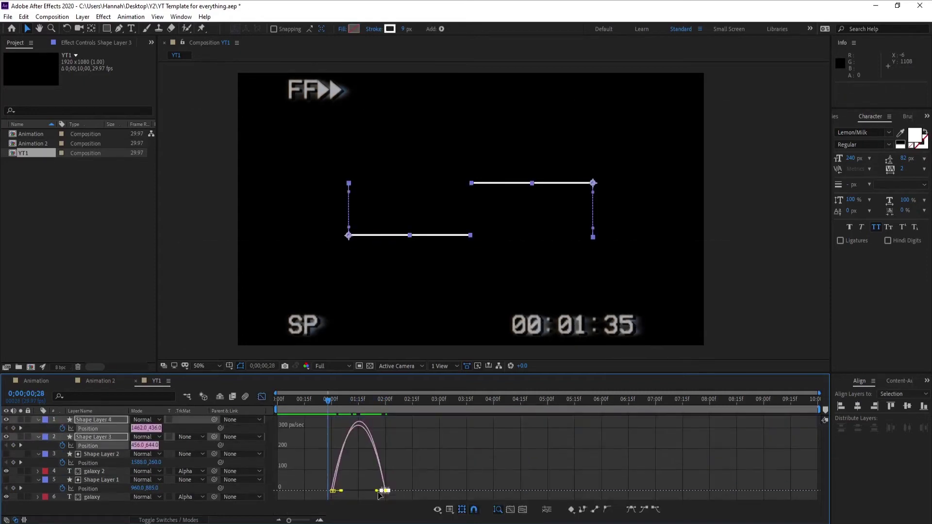
left_click_drag(377, 490, 336, 490)
left_click(262, 396)
left_click_drag(334, 428, 332, 428)
key("space")
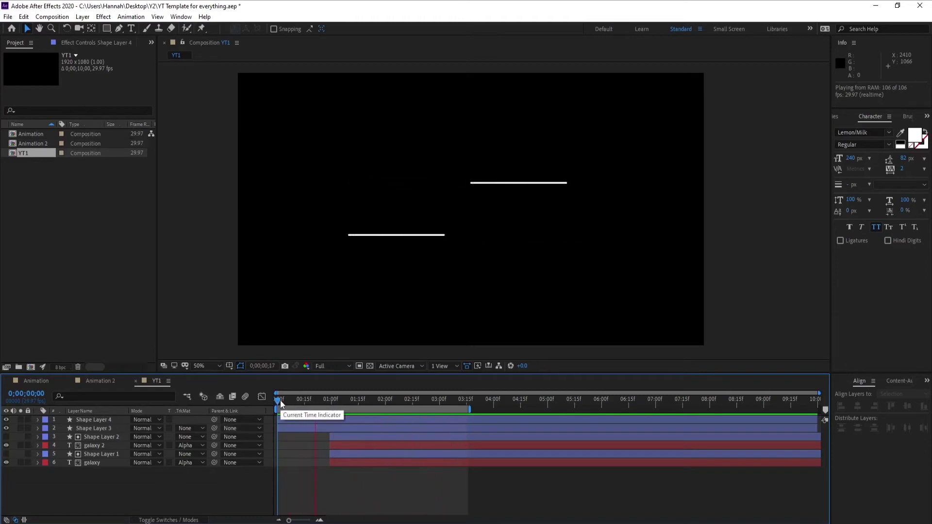
key("space")
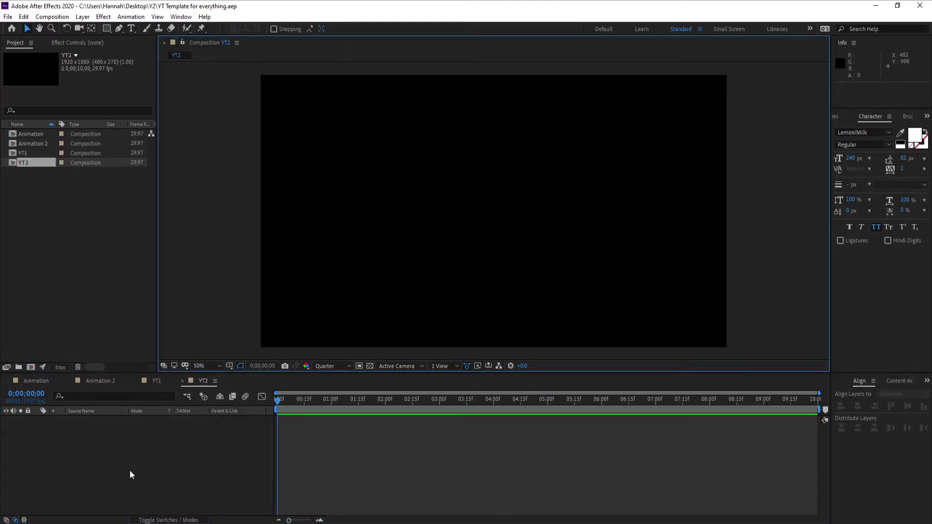
Create a text layer reading "Daydream" in the YT2 composition
right_click(131, 454)
mouse_move(200, 345)
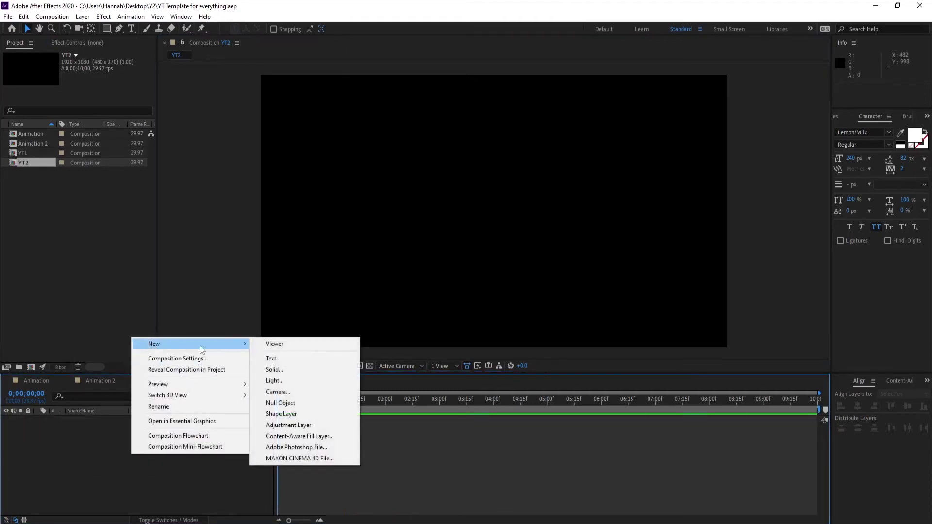
left_click(267, 358)
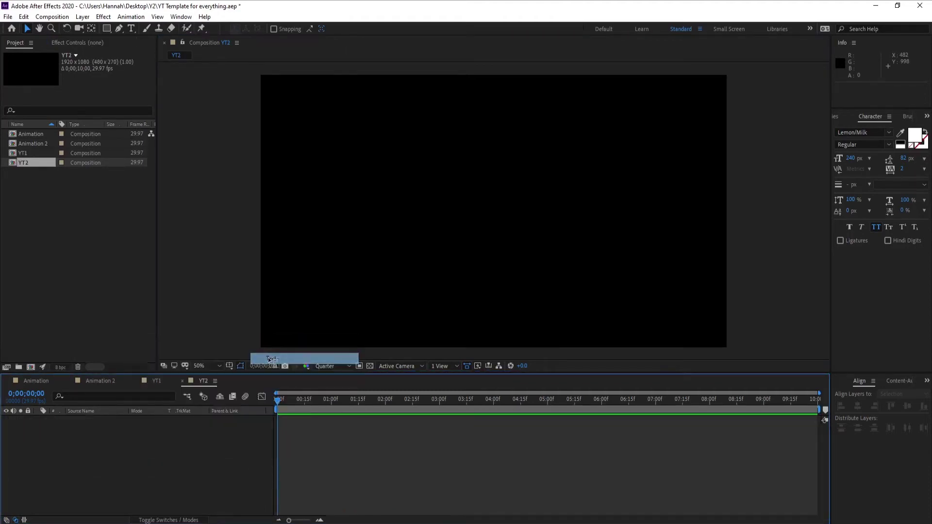
type("Day")
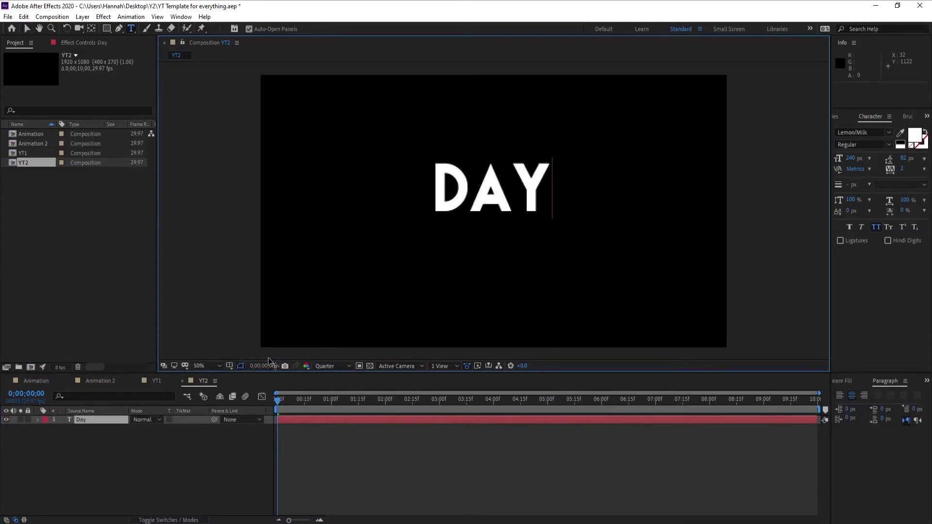
key("BackSpace")
key("BackSpace")
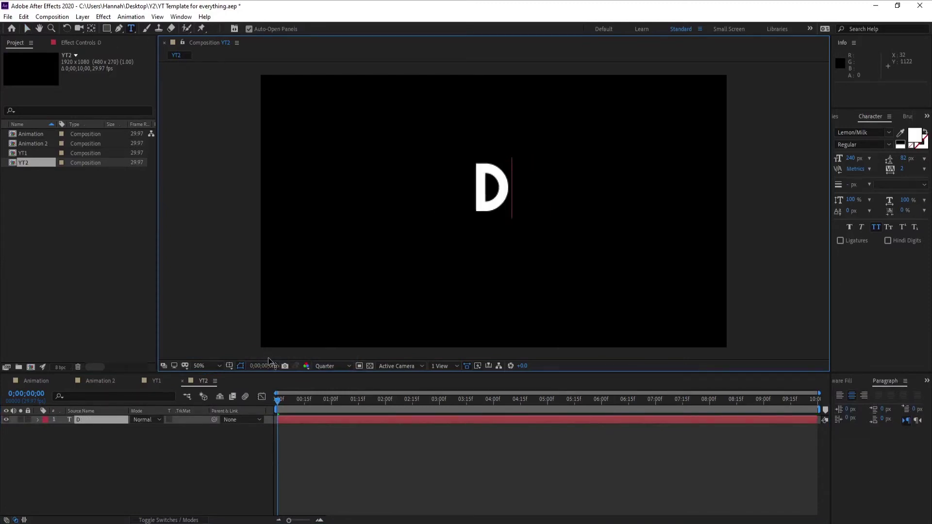
type("aydream")
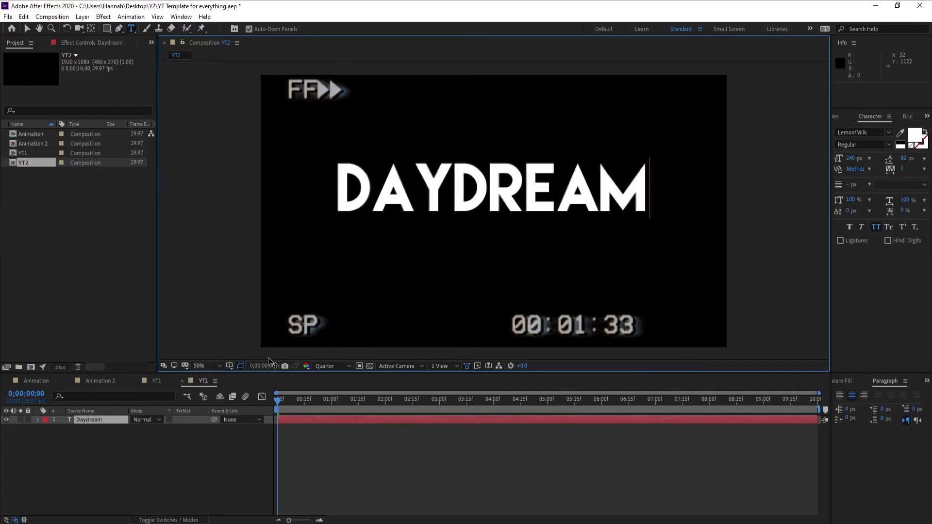
key("KP_Enter")
Resize the Daydream text to 166 px in the frame's upper left and place a duplicate at the lower right, Position 1412, 812
left_click_drag(846, 161, 811, 162)
key("v")
left_click_drag(418, 216, 532, 272)
key("ctrl+d")
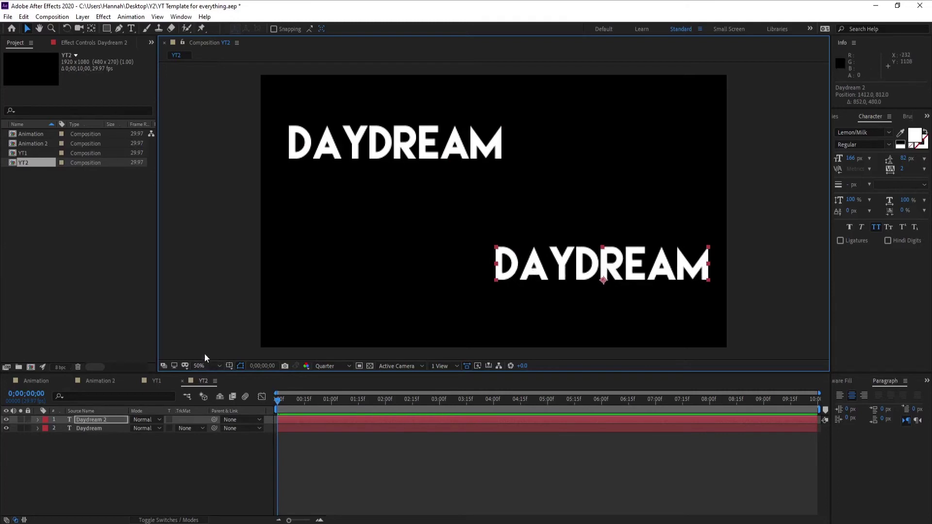
Change the duplicated layer's text to "nightmare" and return to the Selection tool
double_click(107, 420)
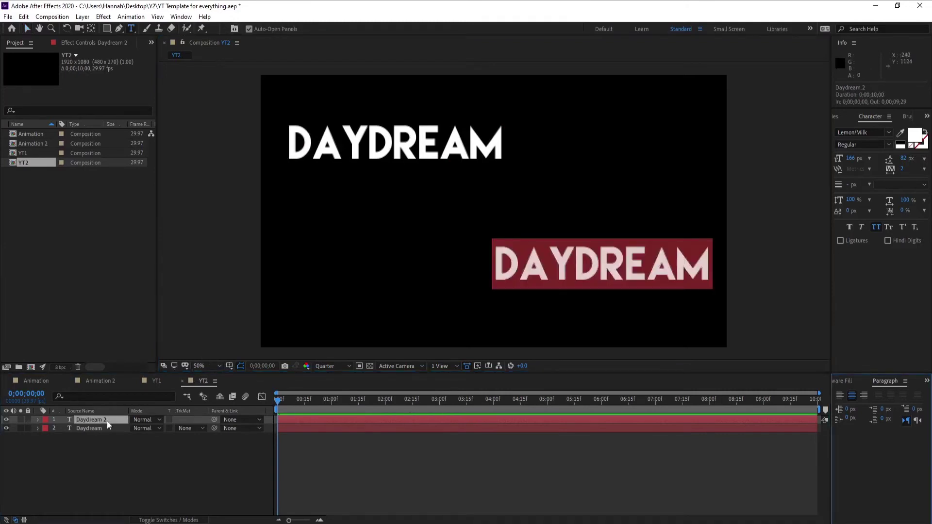
type("nightm")
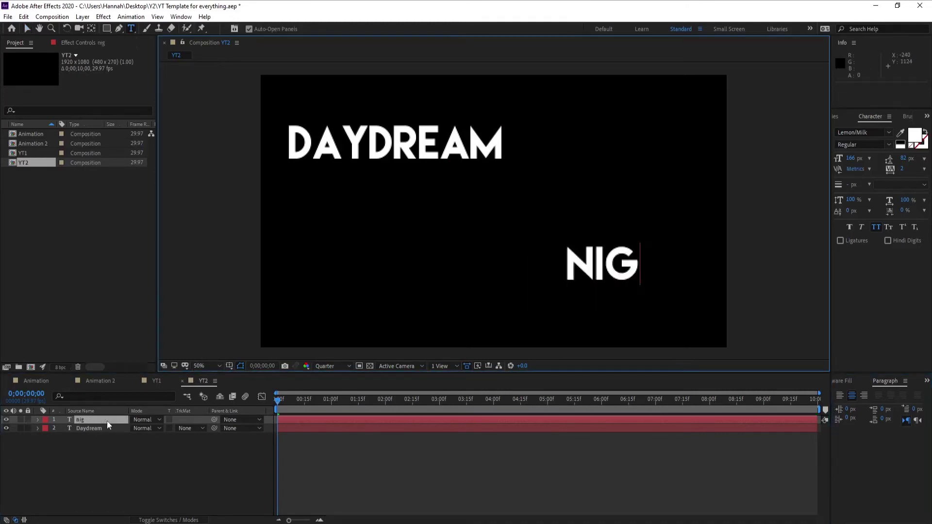
type("are")
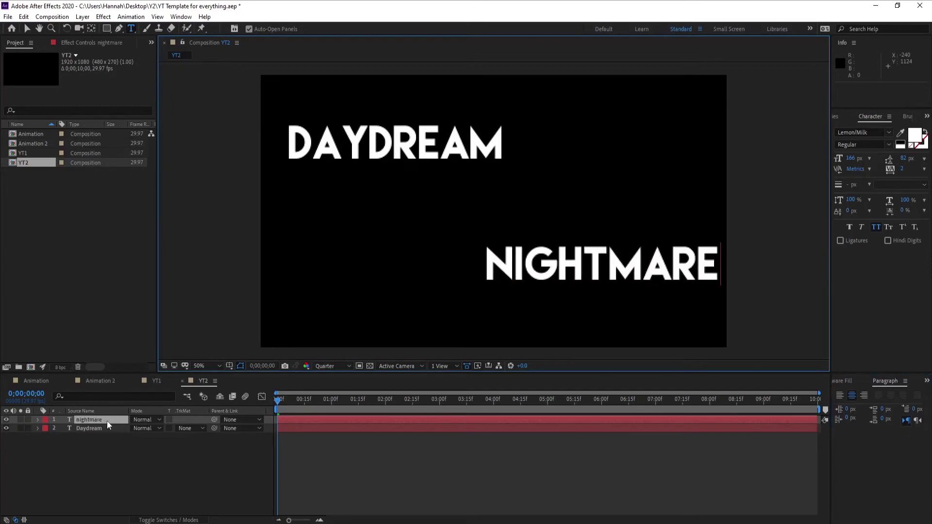
left_click(97, 419)
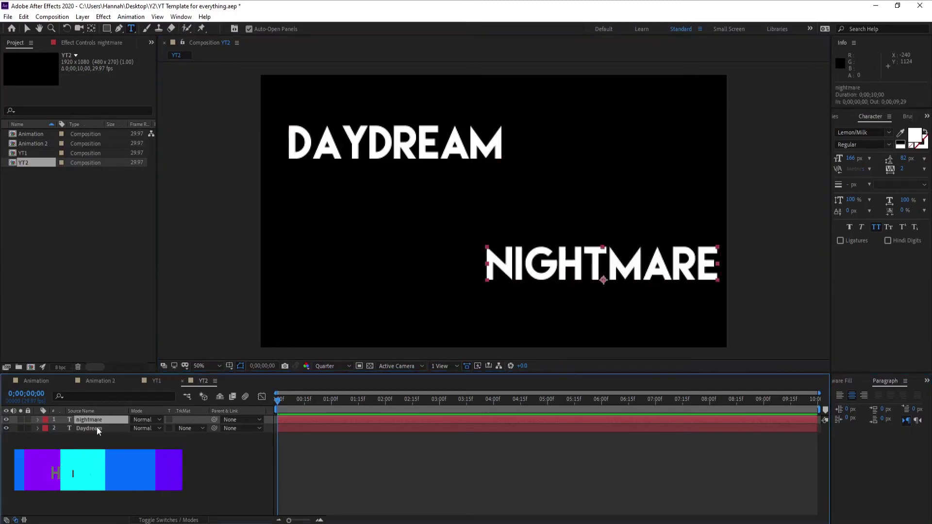
left_click(27, 28)
Draw a straight diagonal line between DAYDREAM and NIGHTMARE on a new shape layer, and set the preview resolution to Full
right_click(90, 459)
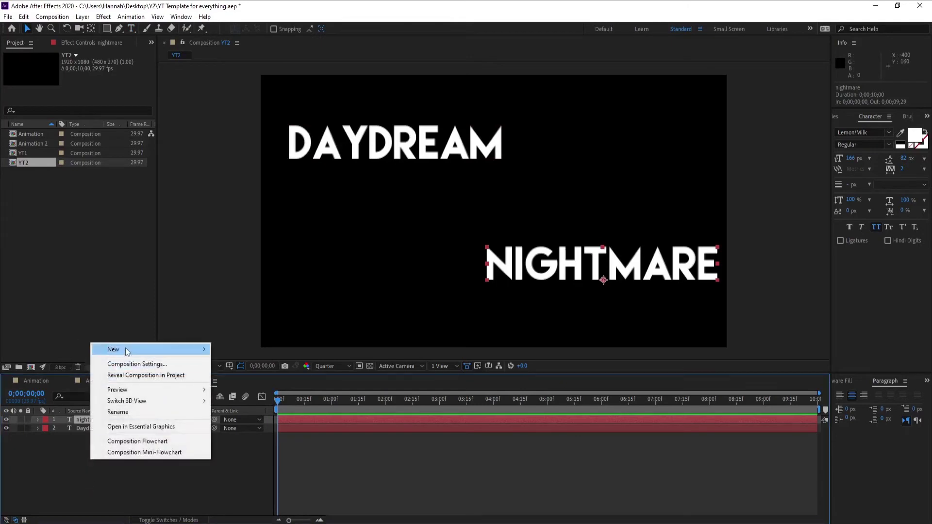
mouse_move(125, 347)
left_click(240, 419)
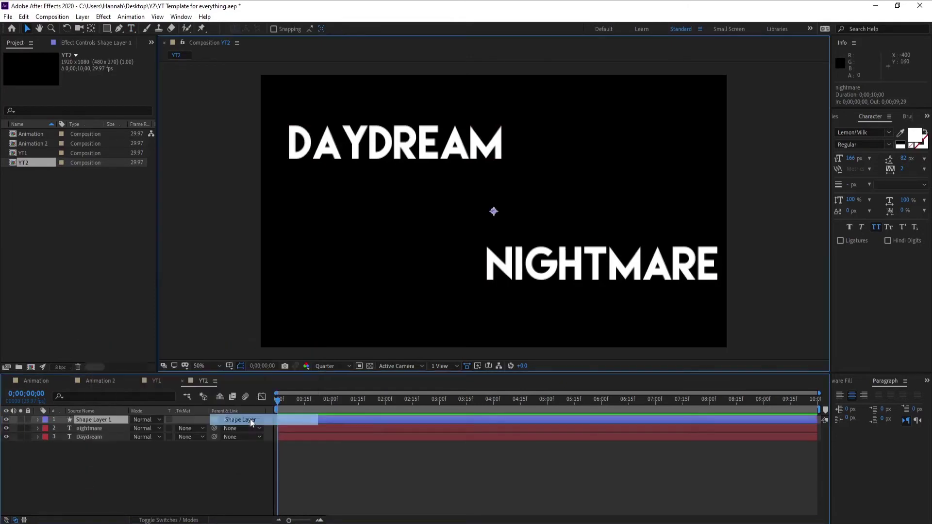
key("g")
left_click(556, 84)
left_click(432, 344)
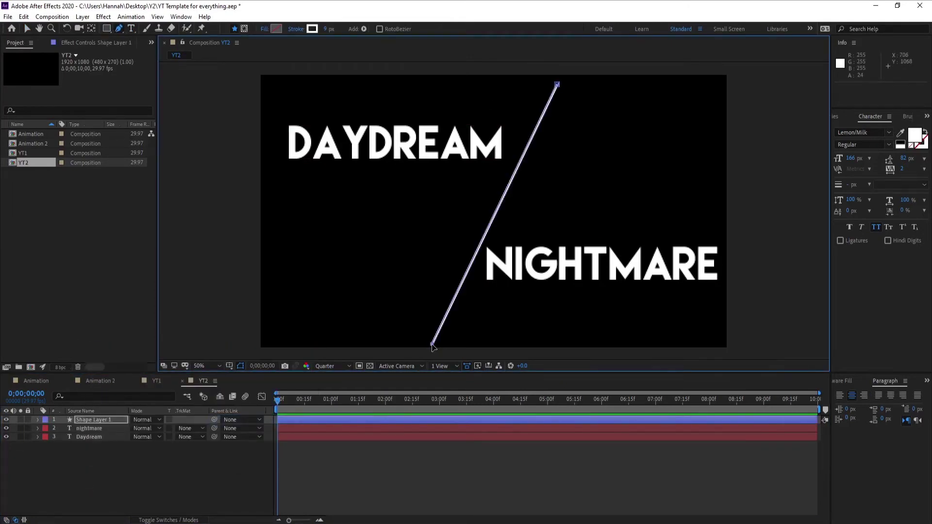
left_click(331, 366)
left_click(321, 409)
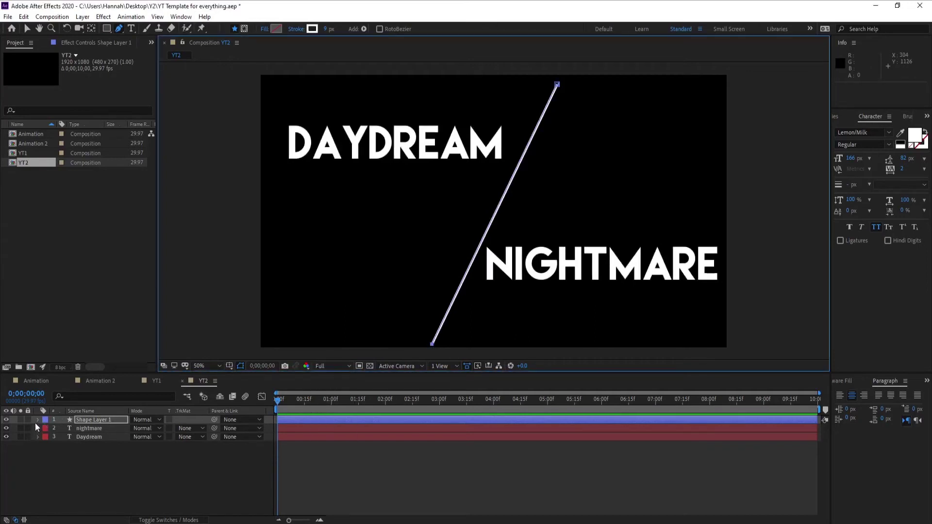
Add Trim Paths to the diagonal line in Shape Layer 1 and show its settings
left_click(37, 420)
left_click(204, 429)
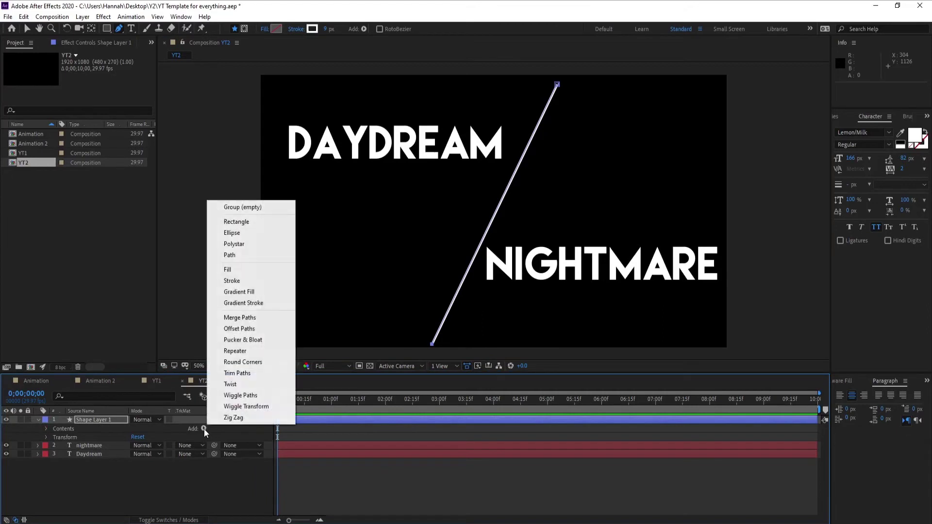
left_click(228, 374)
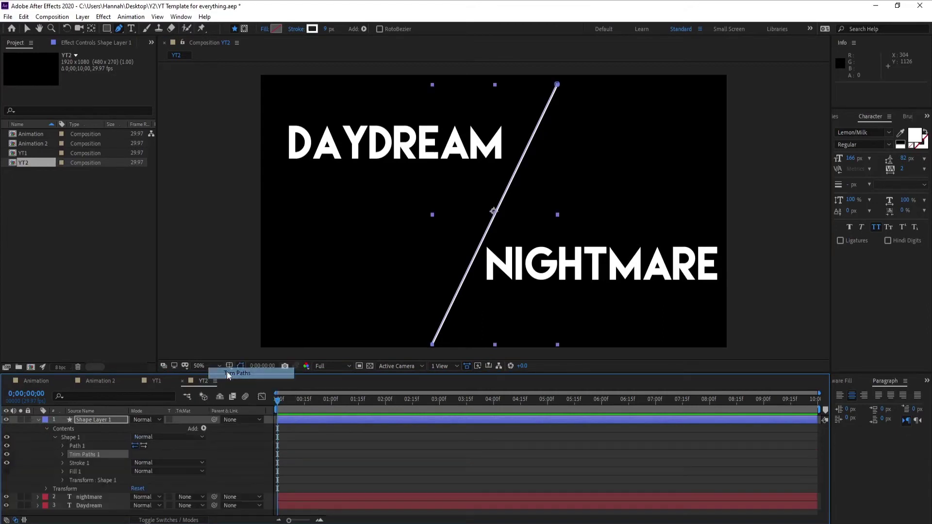
left_click(63, 454)
left_click(78, 471)
left_click_drag(138, 471, 134, 471)
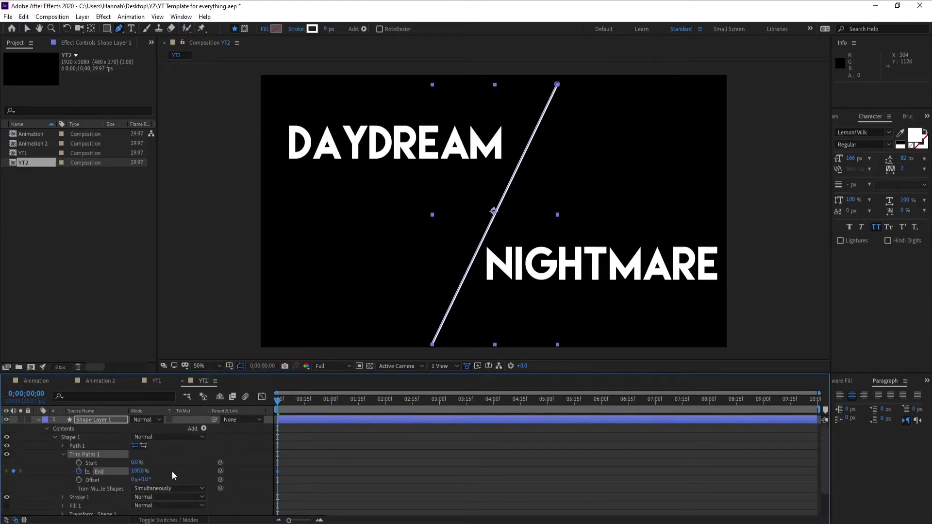
left_click(79, 472)
Keyframe the Trim Paths Start of the line from 100% at 0;00;00;00 to 0% at 0;00;01;15
left_click(79, 463)
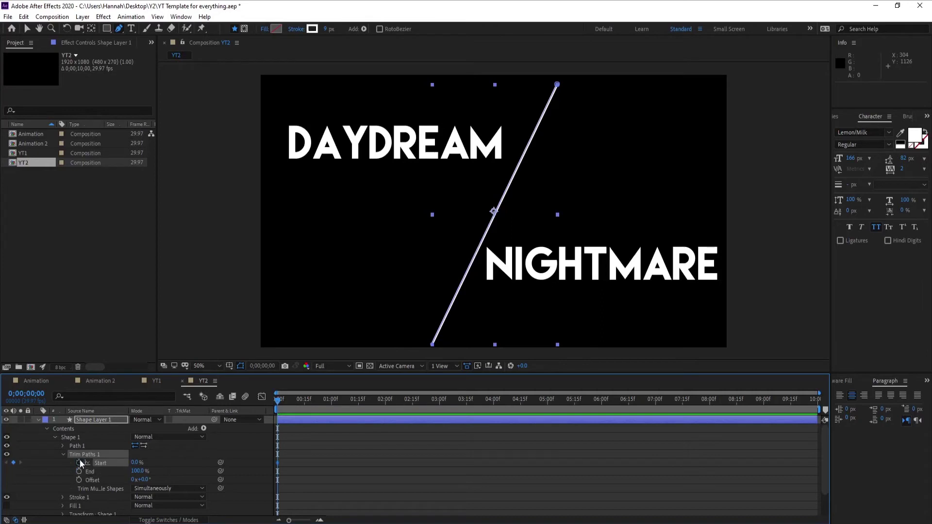
left_click_drag(136, 462, 142, 461)
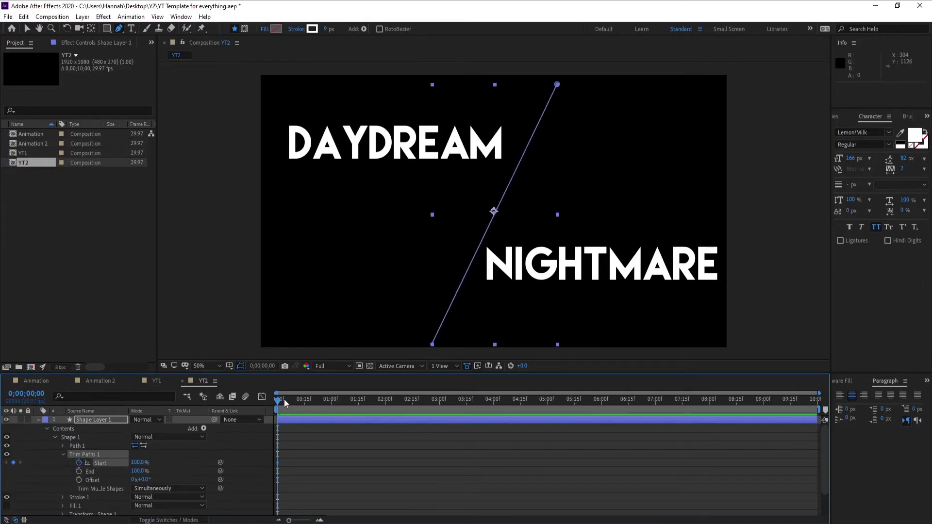
left_click_drag(338, 406, 358, 404)
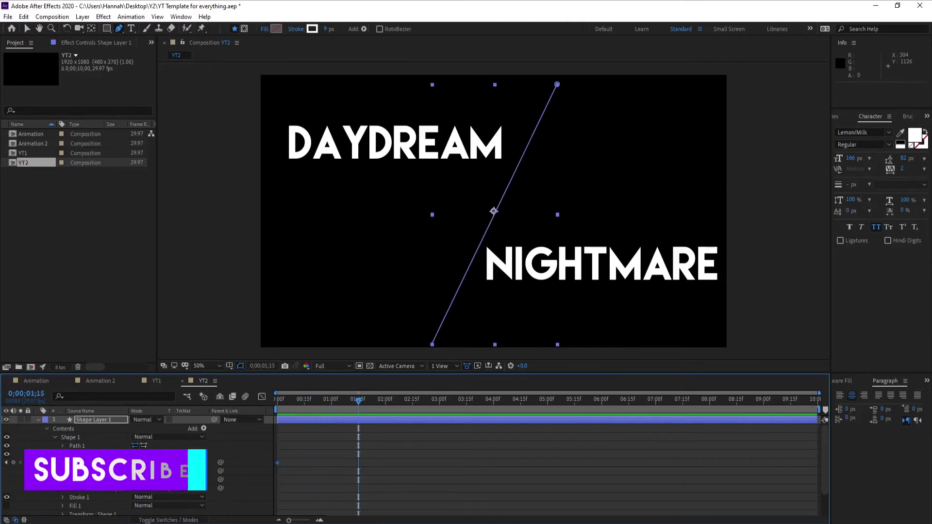
left_click_drag(137, 462, 121, 463)
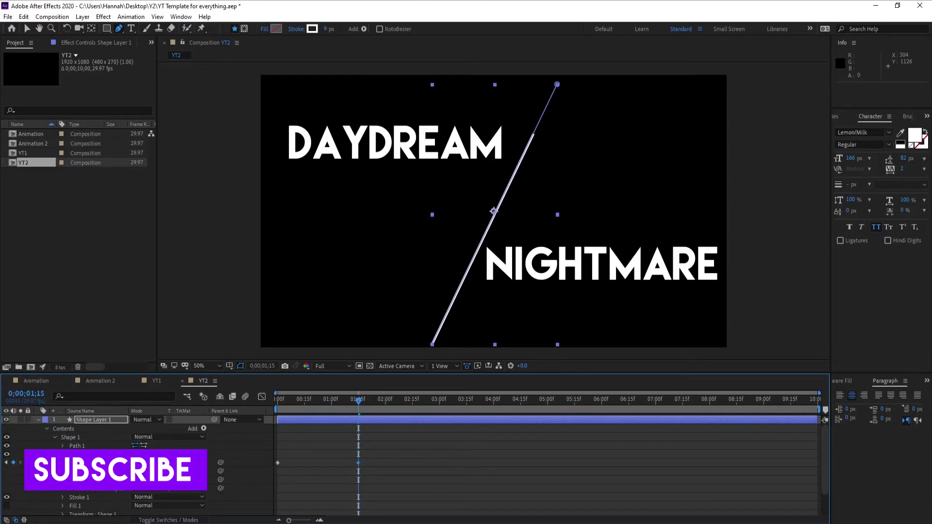
left_click(347, 446)
Nudge the line layer a few pixels up and to the right, and preview the animation from the beginning
left_click_drag(323, 406, 240, 411)
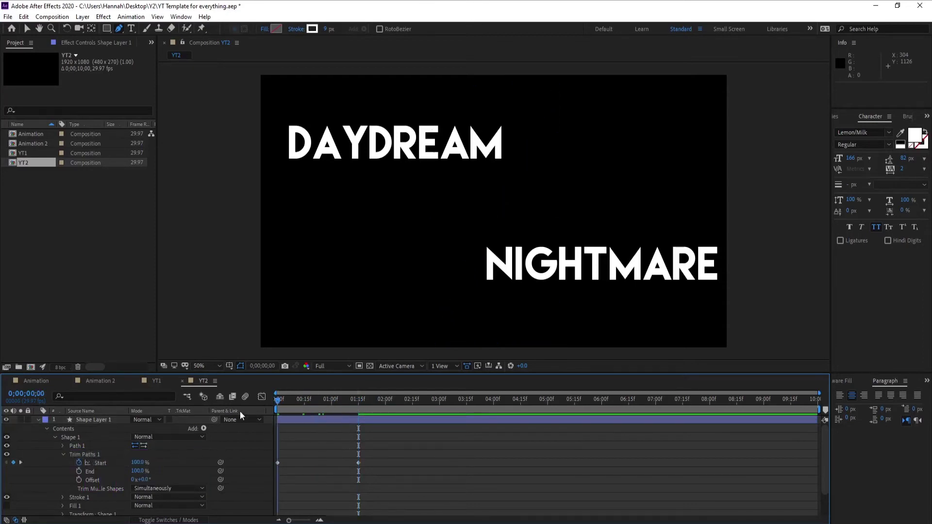
left_click(293, 421)
key("Up")
key("Up")
key("Up")
key("Up")
key("Right")
key("Right")
key("Right")
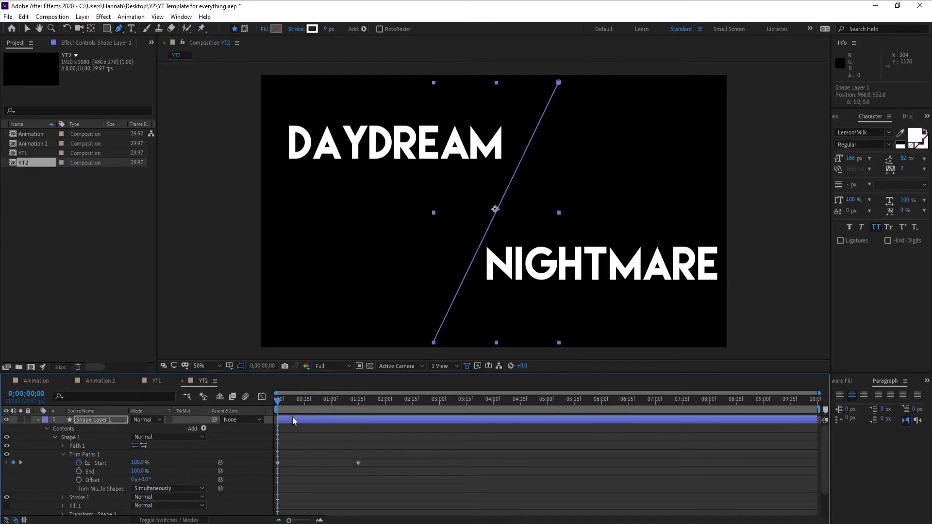
left_click(298, 439)
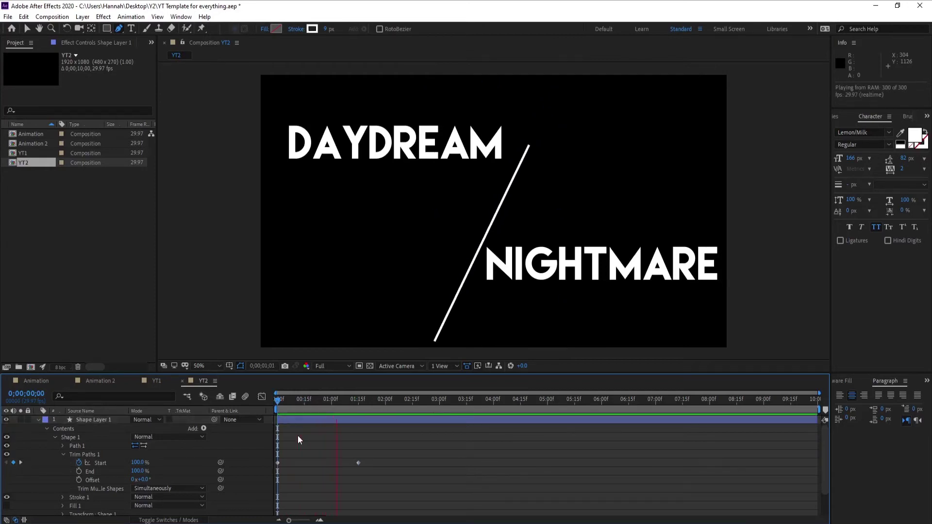
key("space")
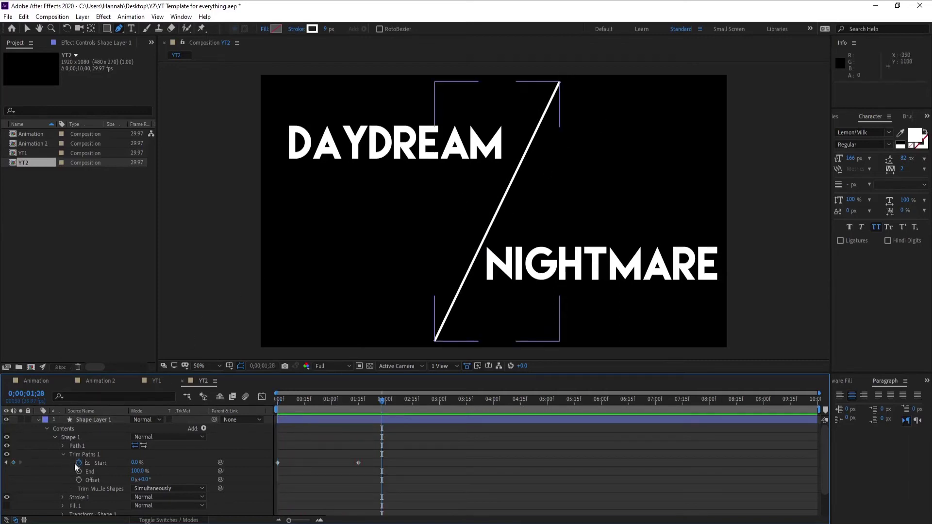
Give the diagonal line's Stroke 1 a Round Cap and scrub back through its animation
left_click(63, 455)
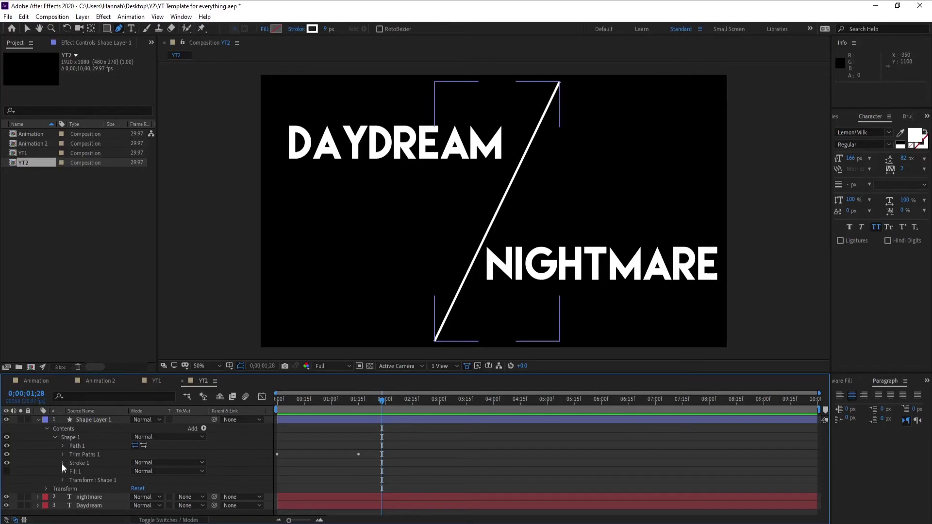
left_click(62, 464)
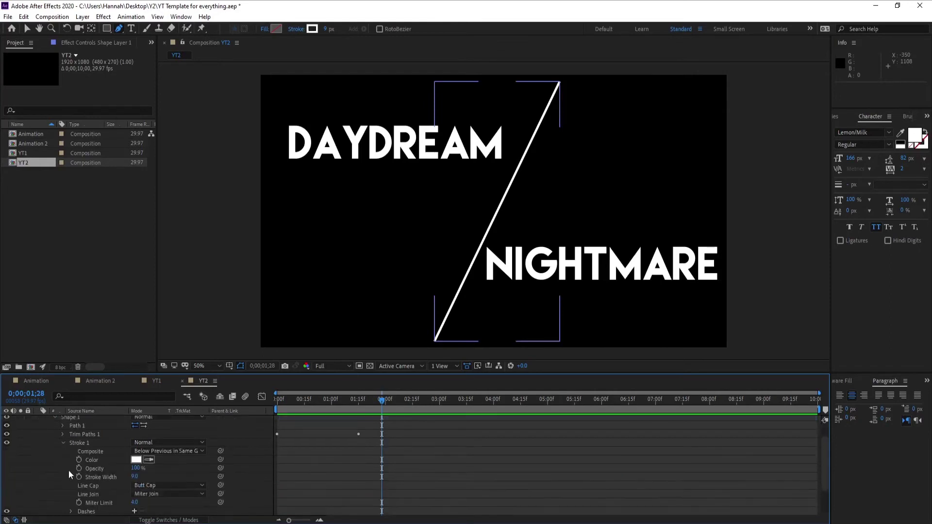
left_click(144, 486)
left_click(146, 465)
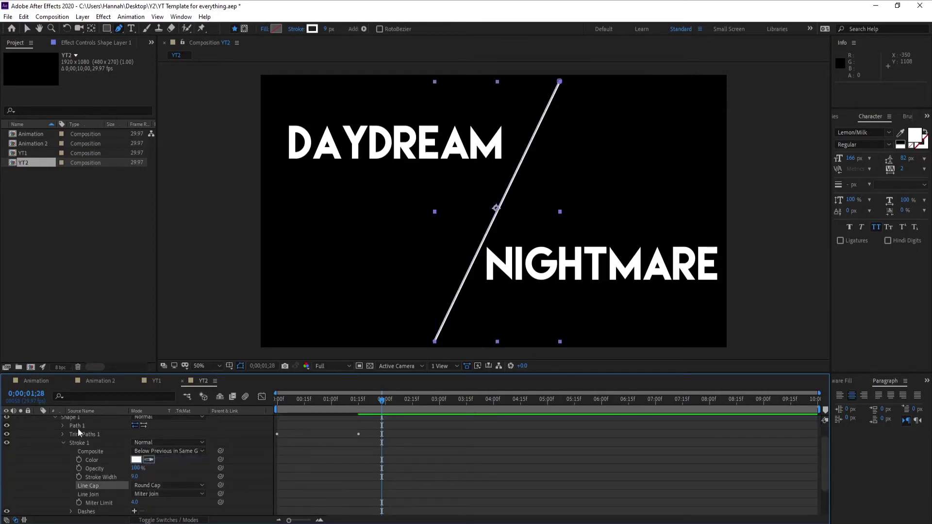
left_click(63, 443)
left_click(365, 434)
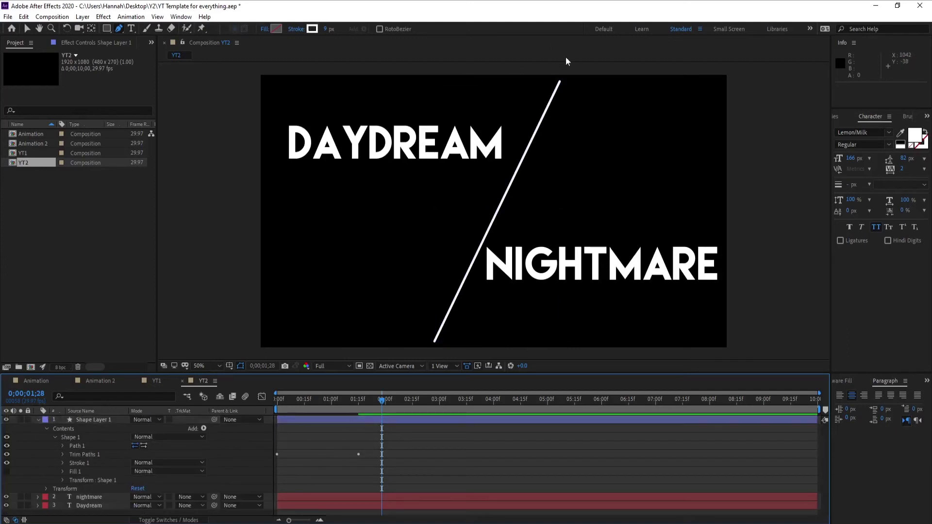
left_click_drag(349, 415, 295, 413)
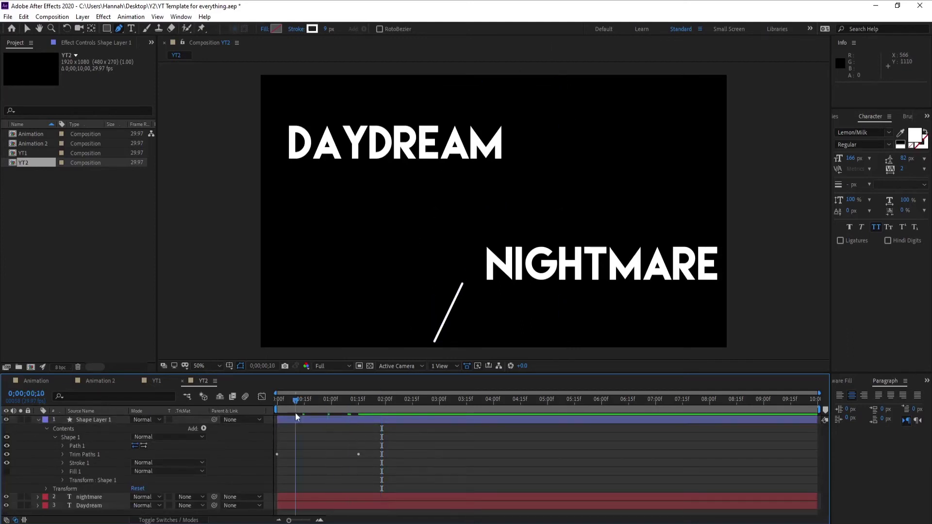
Ease both Trim Paths Start keyframes, reshape the speed curve for a fast start and long slow finish, and preview the line
left_click(301, 422)
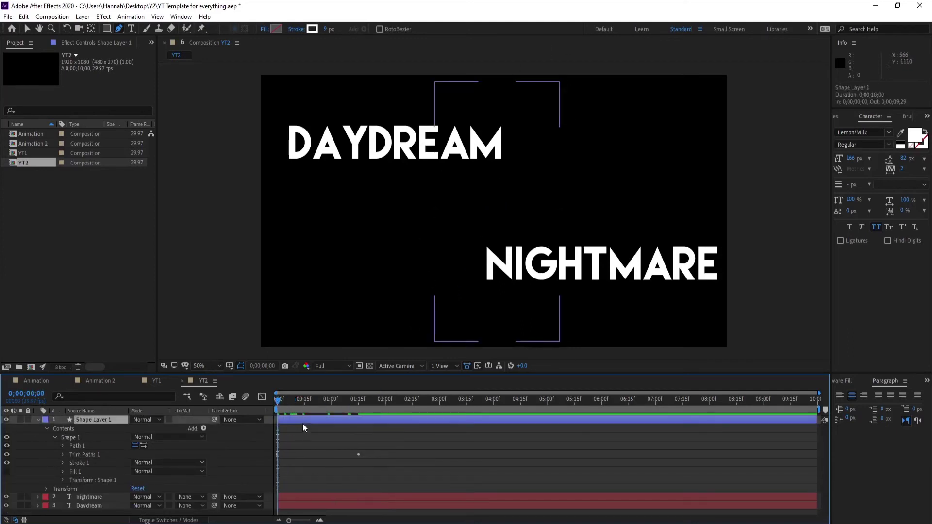
key("u")
left_click_drag(368, 427, 207, 438)
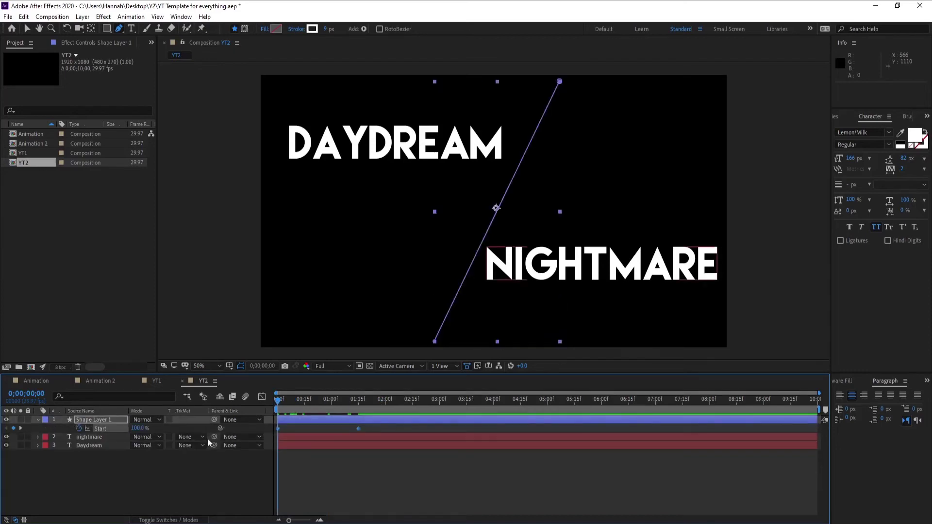
left_click(261, 397)
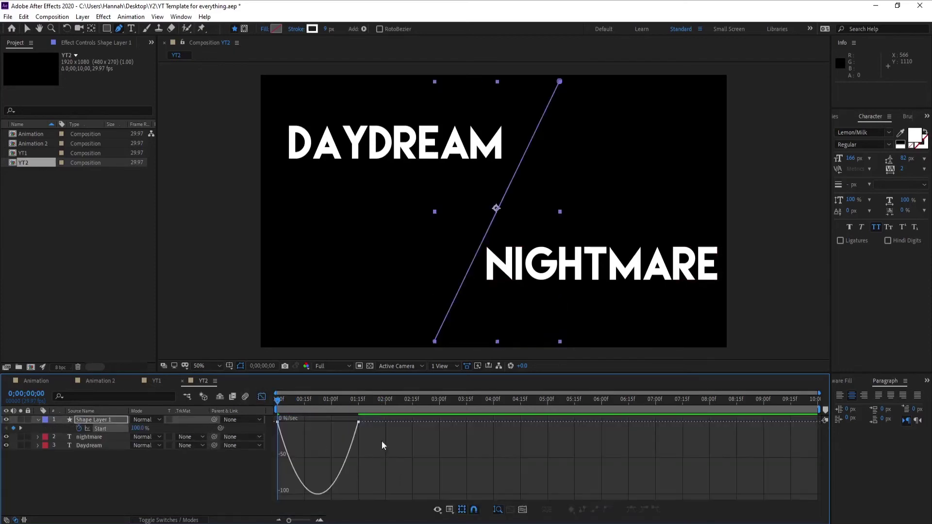
left_click(358, 422)
left_click_drag(347, 425, 326, 423)
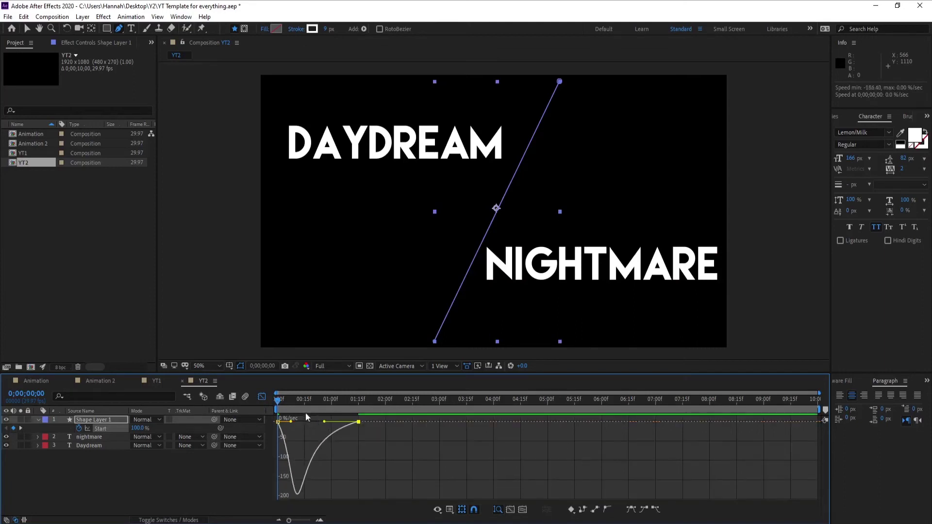
left_click(277, 407)
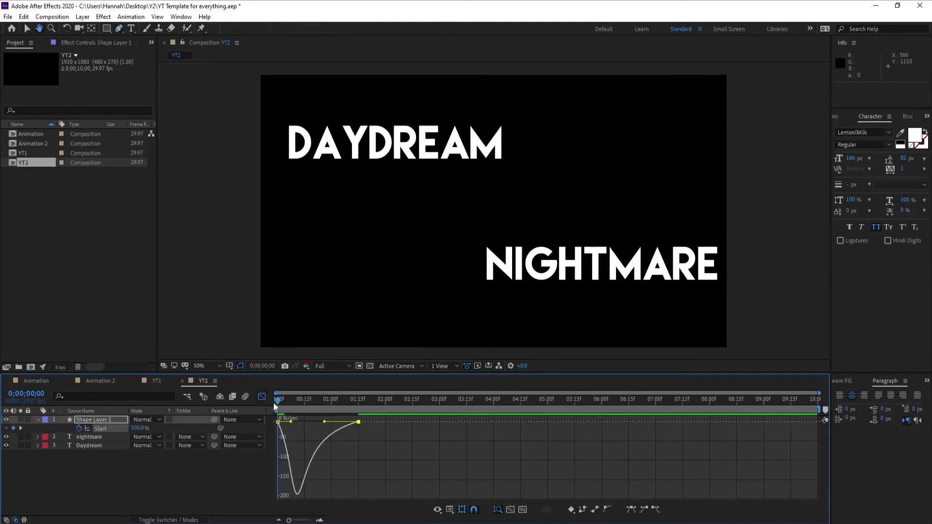
key("space")
key("space")
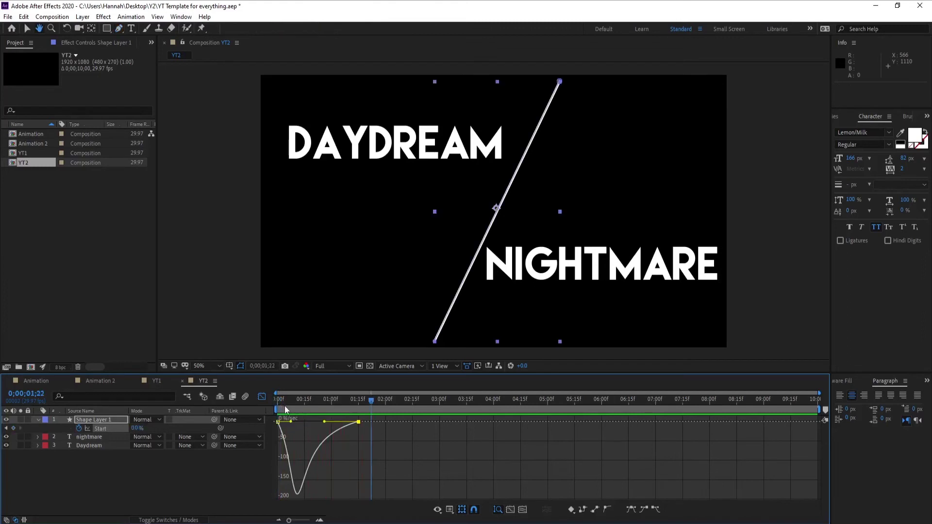
left_click(261, 396)
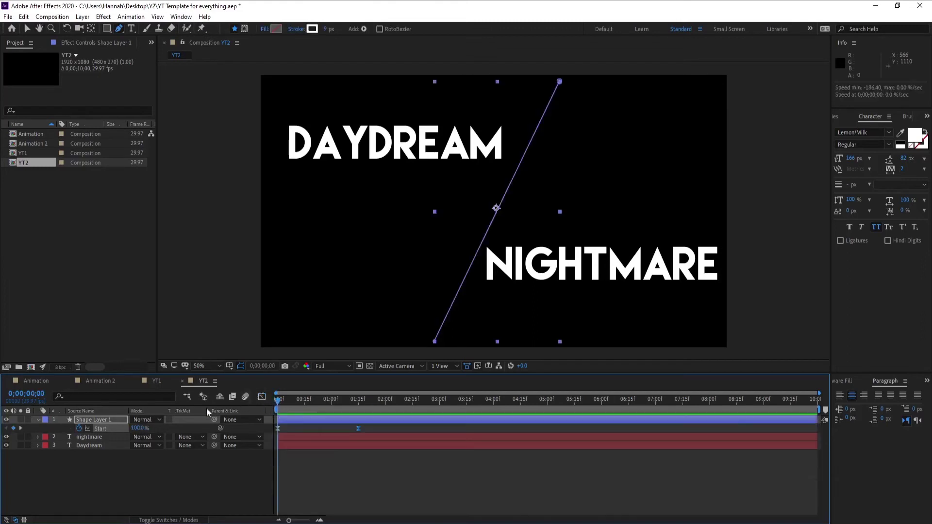
Try offsetting the line's Trim Paths by about -184° at 0;00;00;10 and scrub through the reveal
left_click(37, 419)
left_click(84, 421)
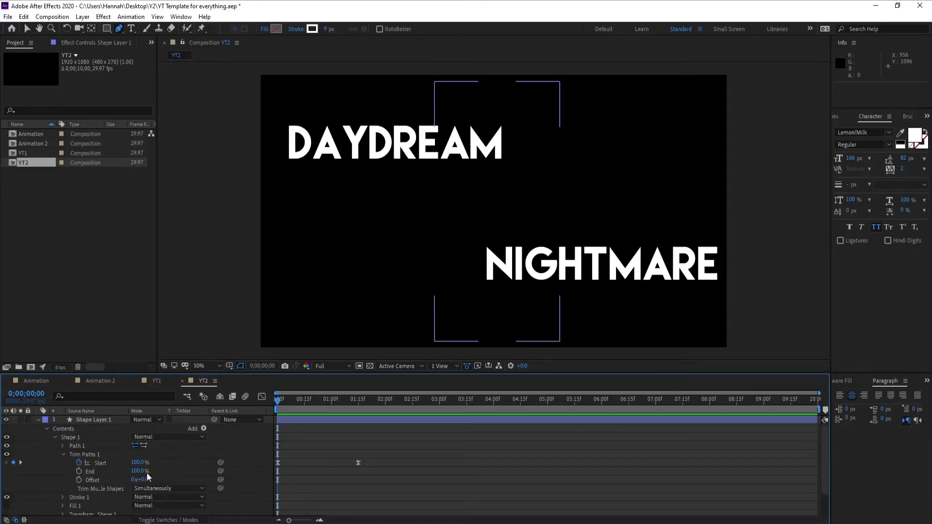
left_click_drag(278, 404, 296, 404)
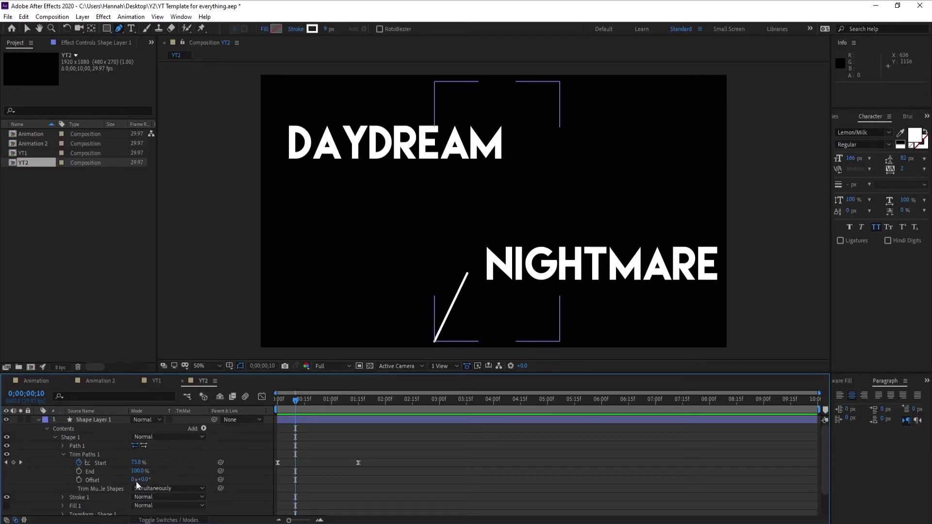
mouse_move(136, 482)
left_mouse_down()
mouse_move(155, 480)
mouse_move(85, 481)
left_mouse_up()
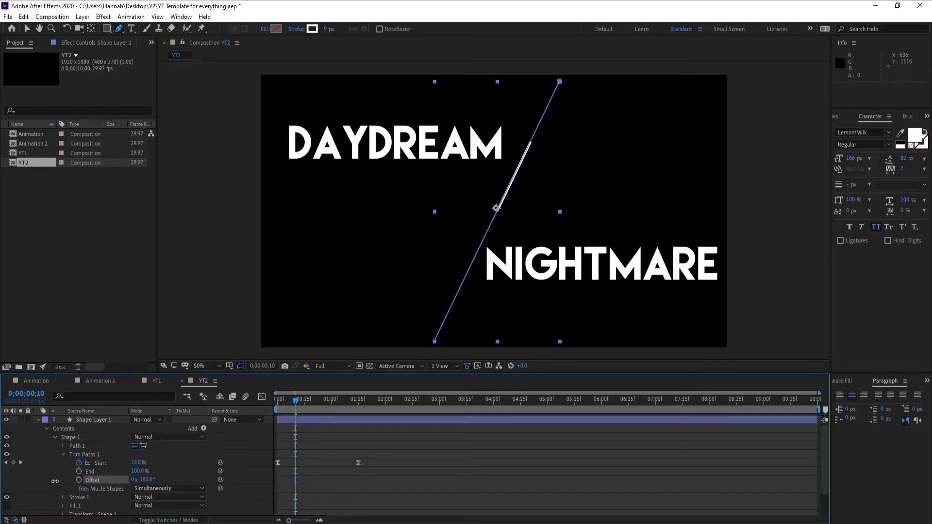
left_click_drag(53, 481, 54, 482)
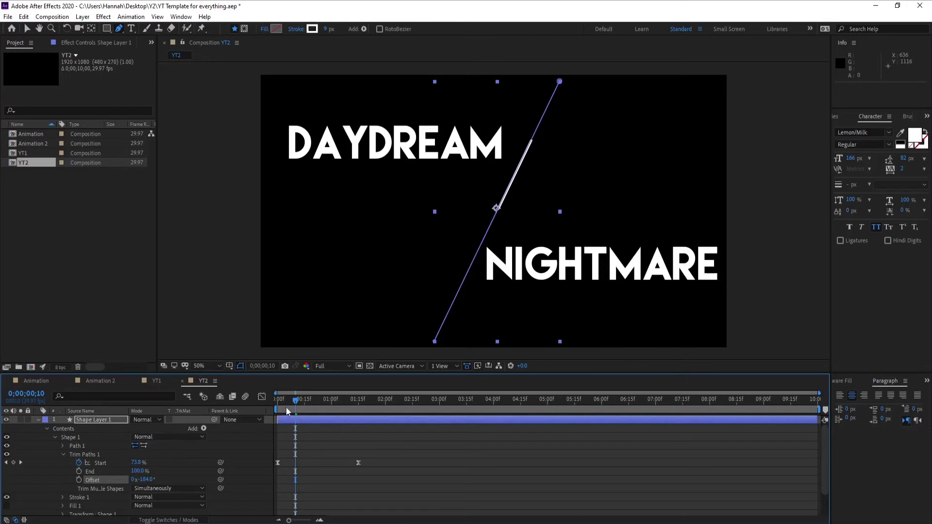
mouse_move(287, 407)
left_mouse_down()
mouse_move(348, 406)
mouse_move(310, 407)
left_mouse_up()
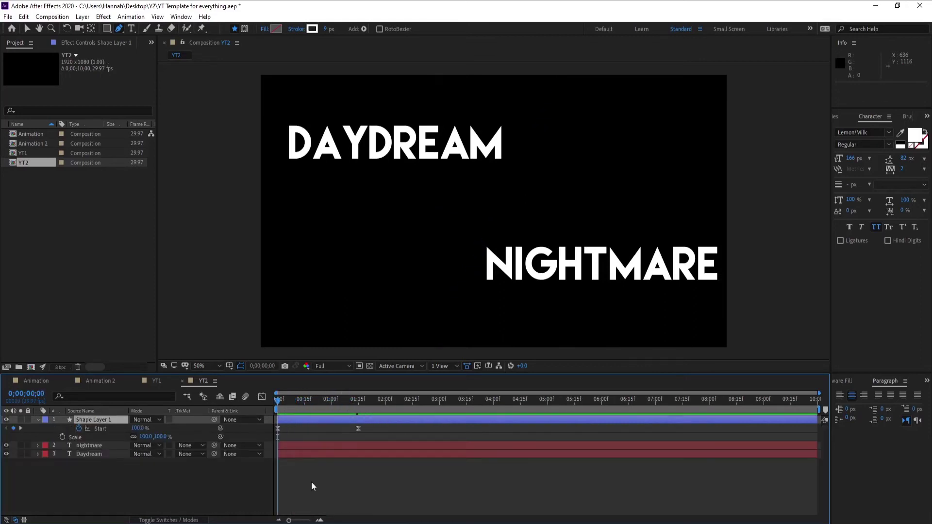
left_click(311, 481)
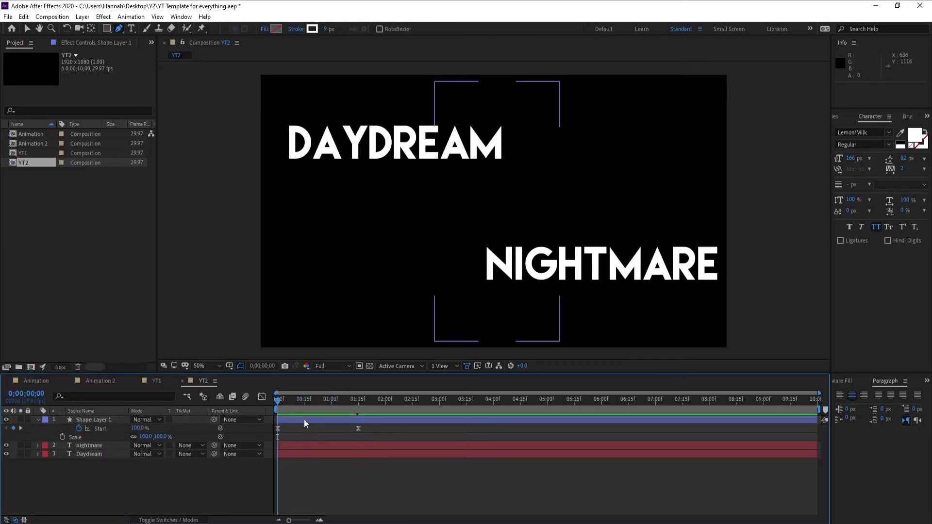
Scale both the nightmare and Daydream text layers down together to about 85% at 0;00;01;15
left_click(304, 422)
left_click_drag(313, 400, 353, 400)
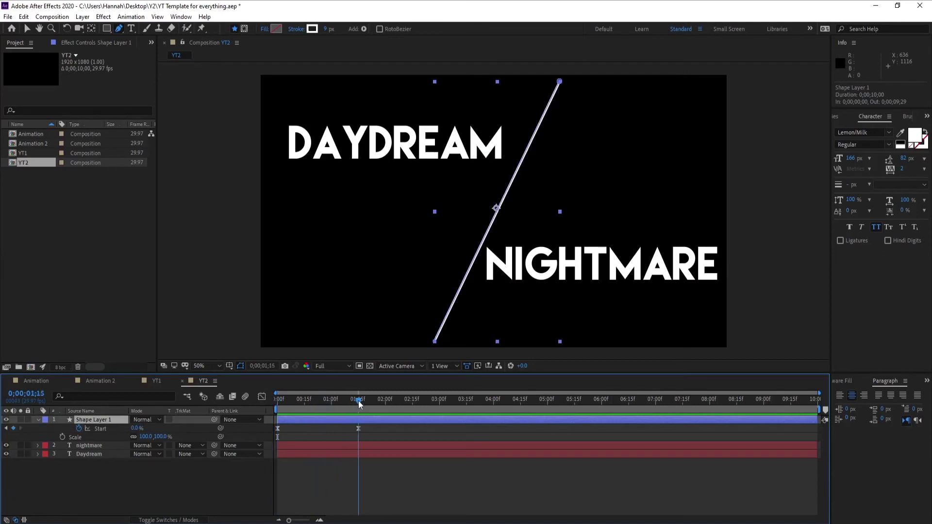
left_click(37, 420)
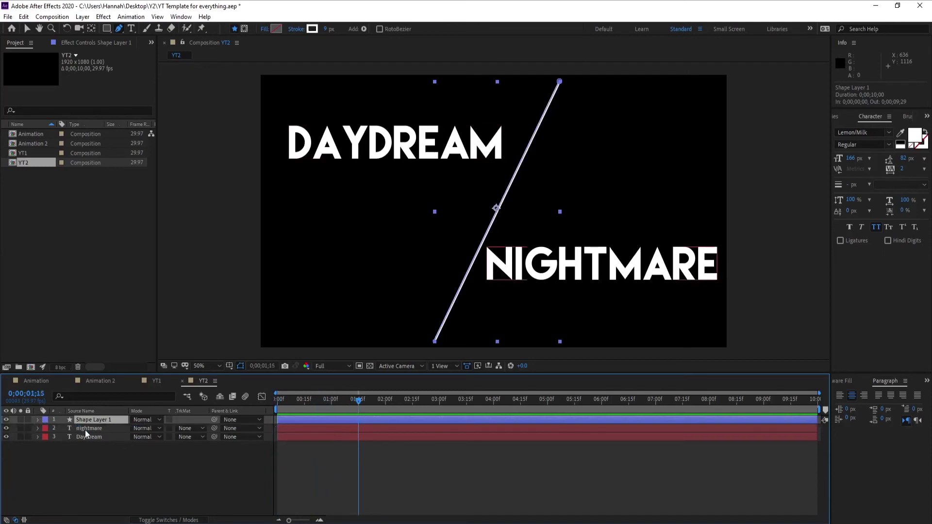
left_click(86, 428)
left_click(86, 437, "shift")
key("s")
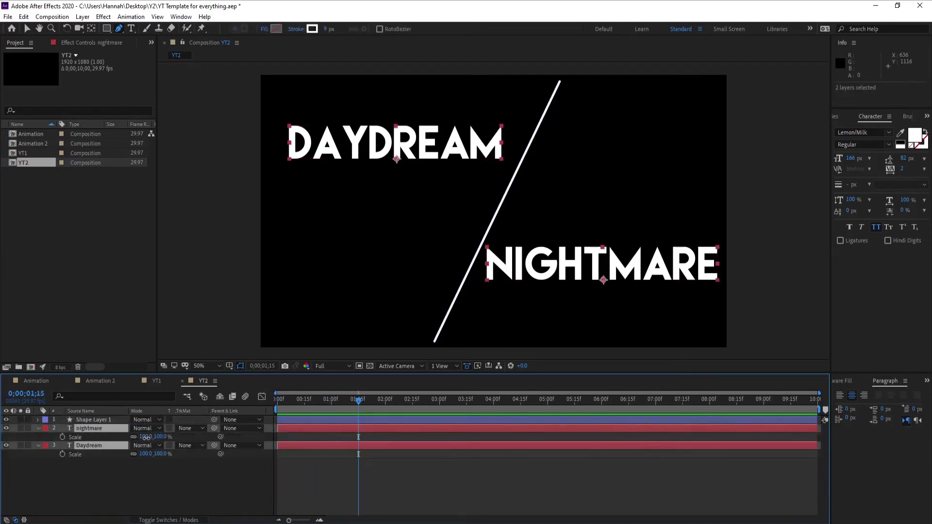
left_click_drag(144, 437, 137, 437)
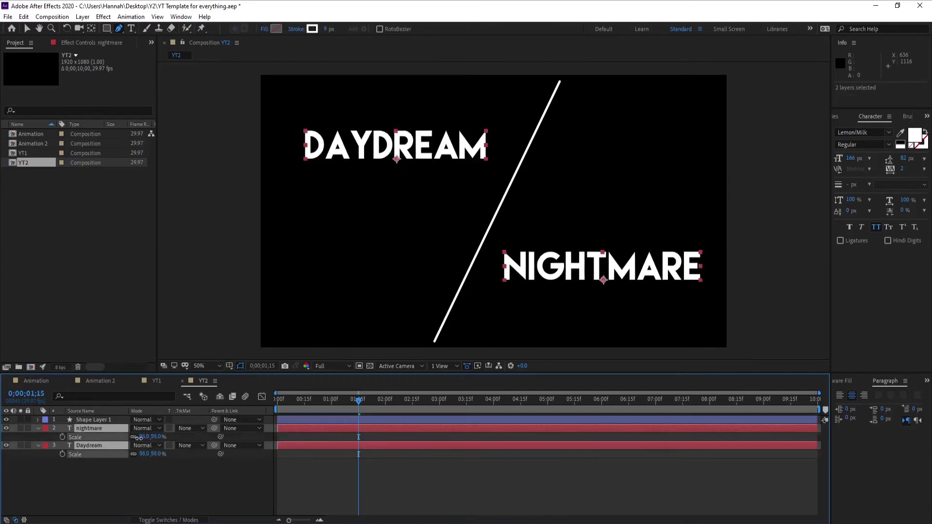
key("s")
left_click(138, 466)
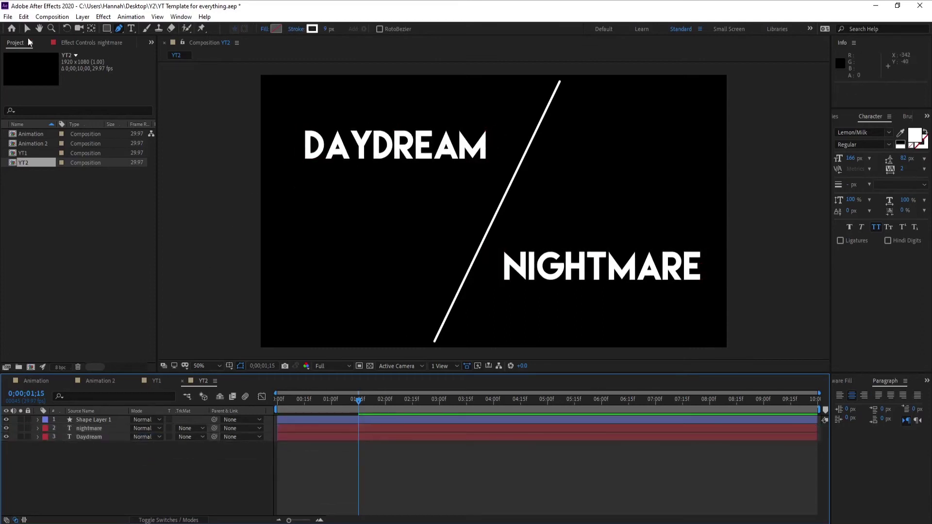
Reposition DAYDREAM to about 610, 396 and NIGHTMARE to about 1386, 854 on either side of the diagonal line
left_click(26, 28)
left_click_drag(357, 140, 373, 135)
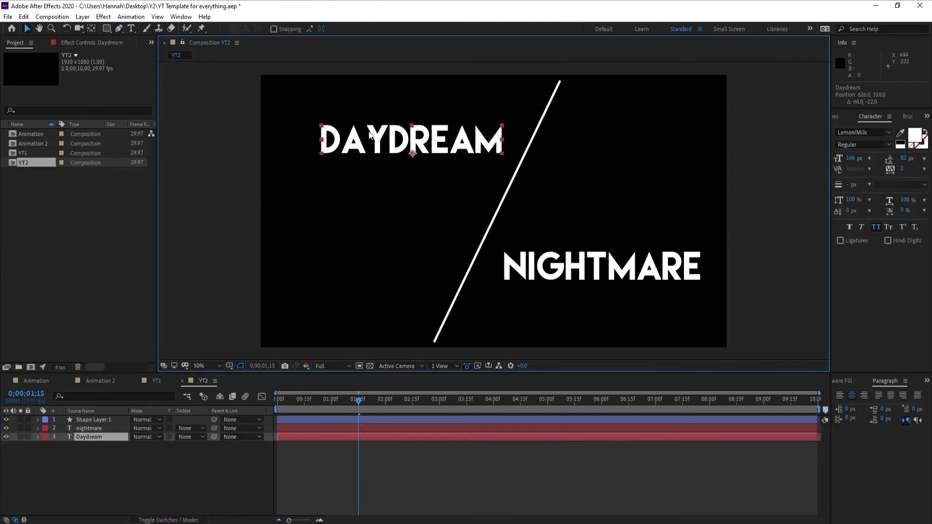
mouse_move(580, 279)
left_mouse_down()
mouse_move(587, 284)
mouse_move(573, 285)
left_mouse_up()
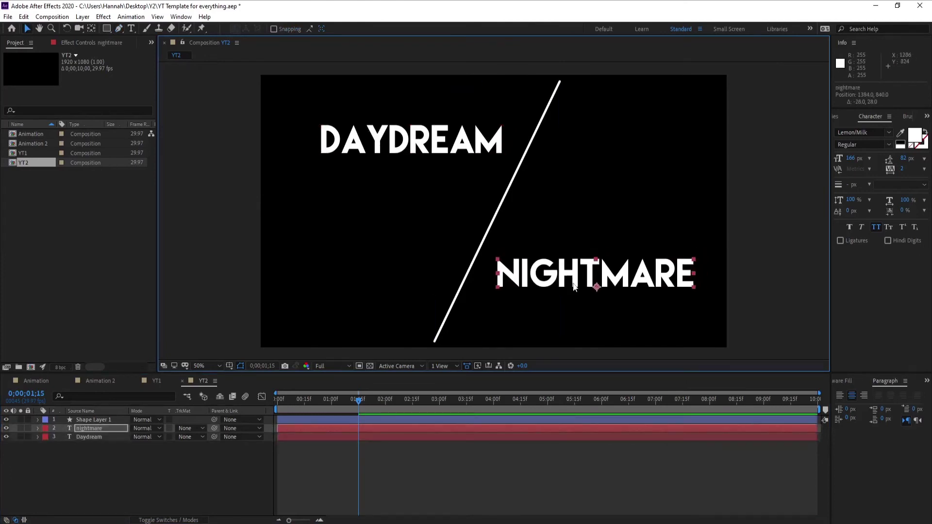
left_click_drag(395, 144, 386, 161)
left_click_drag(586, 267, 587, 270)
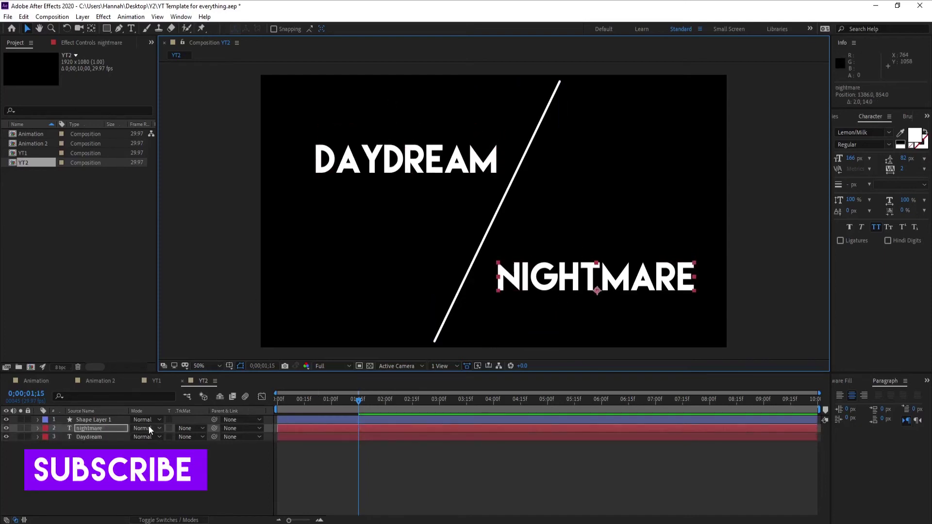
left_click(387, 180)
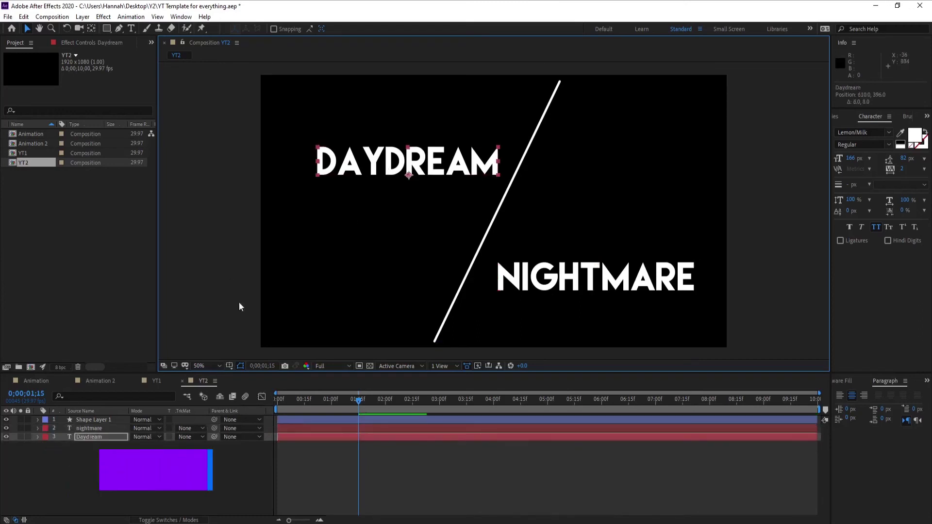
On a new shape layer above Daydream, draw a closed four-sided shape around DAYDREAM edged by the diagonal line, and fill it solid red
right_click(82, 456)
mouse_move(179, 352)
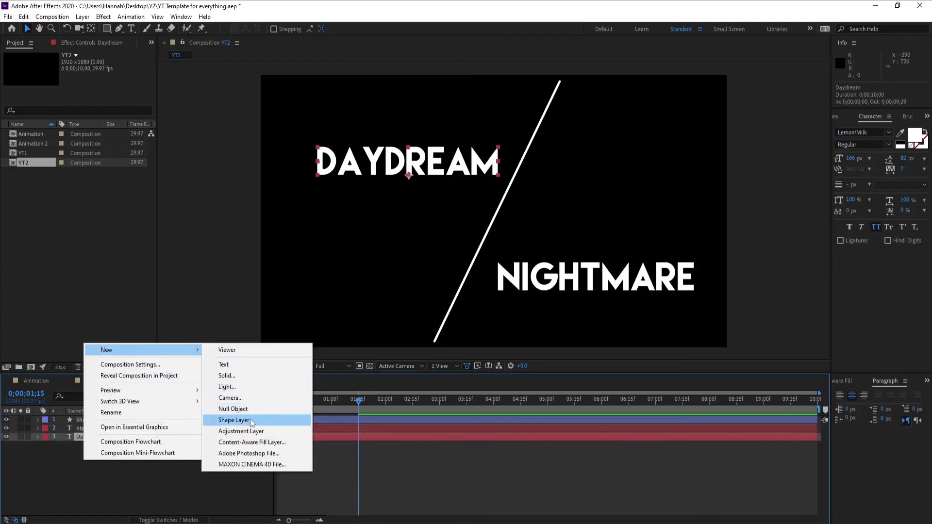
left_click(234, 420)
left_click(109, 28)
left_click(119, 28)
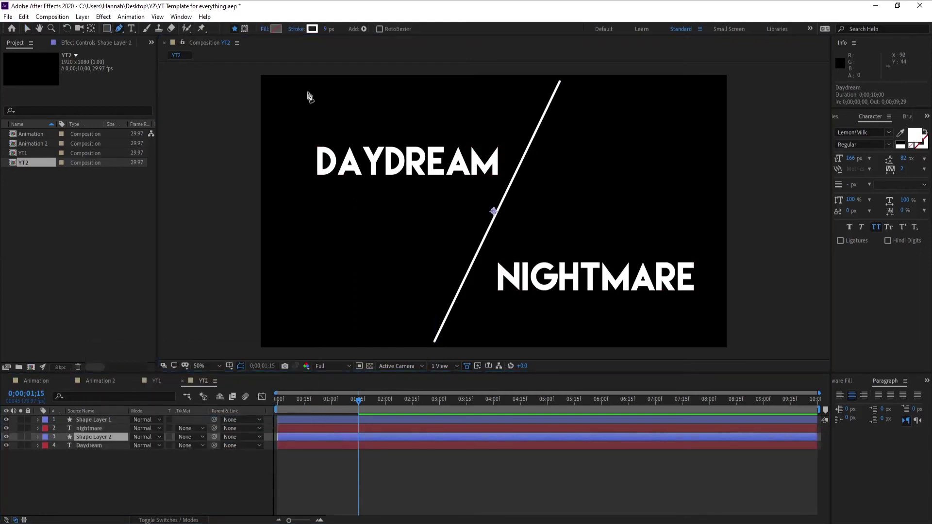
left_click(290, 115)
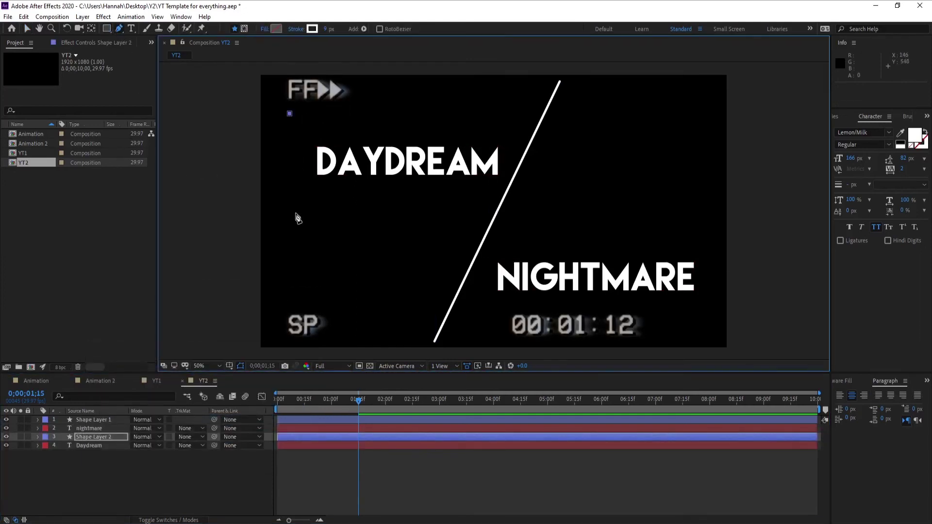
left_click(291, 214)
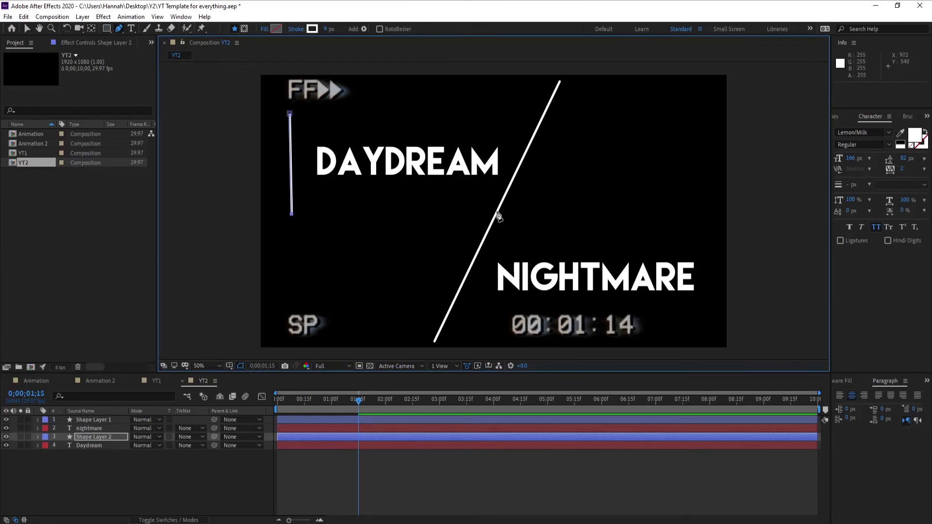
left_click(496, 212)
left_click(541, 116)
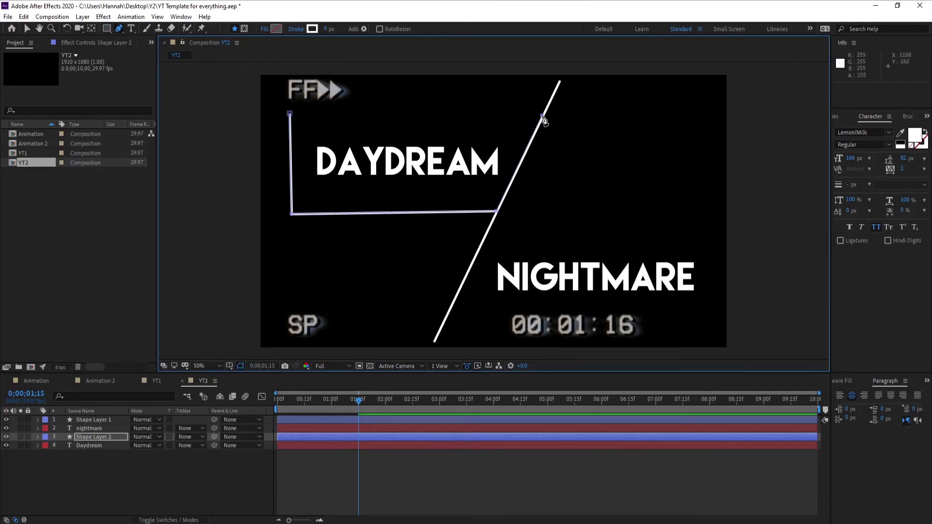
left_click(289, 114)
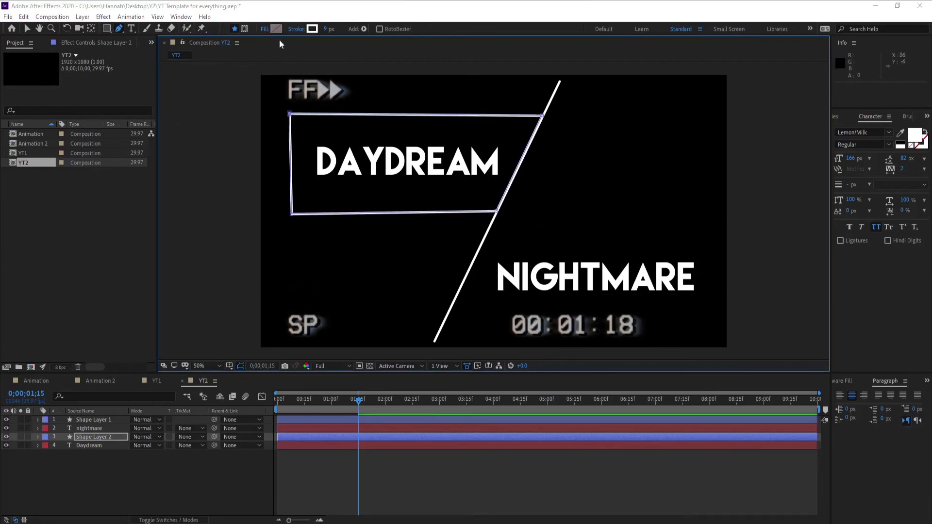
left_click(276, 28)
left_click(873, 139)
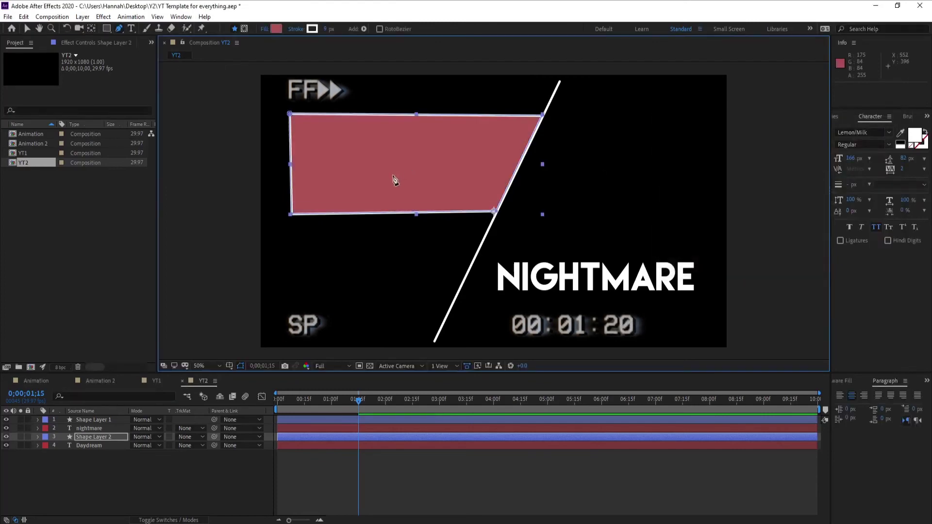
On a new shape layer above nightmare, draw a closed four-sided red shape around NIGHTMARE, following the lower half of the diagonal line
left_click(98, 440)
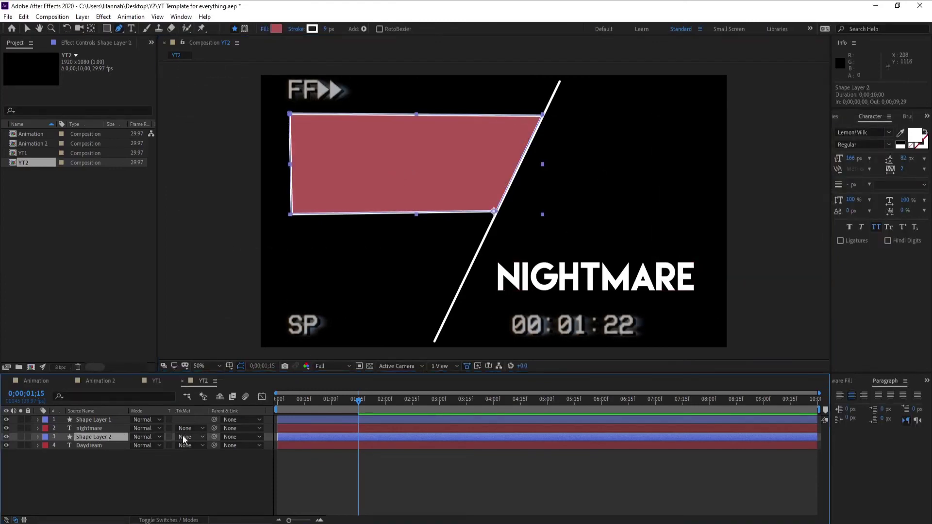
left_click(97, 429)
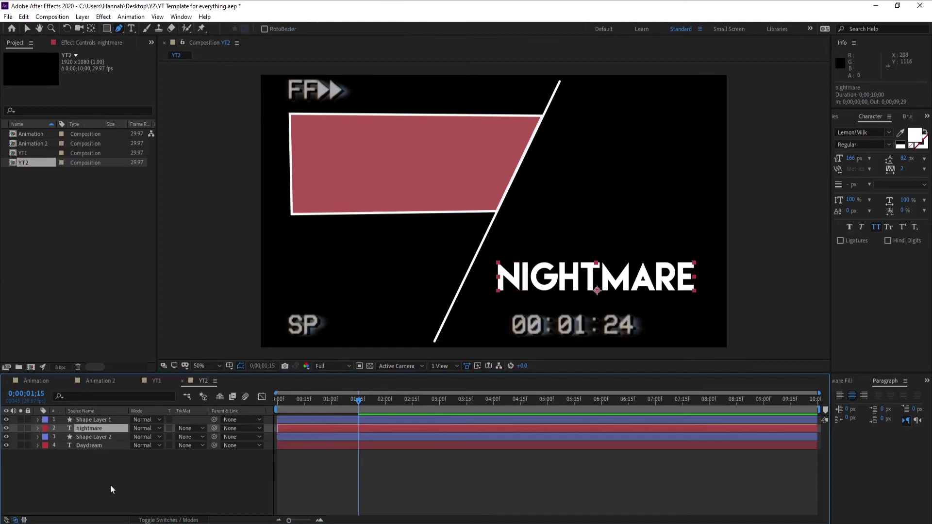
right_click(111, 485)
mouse_move(139, 375)
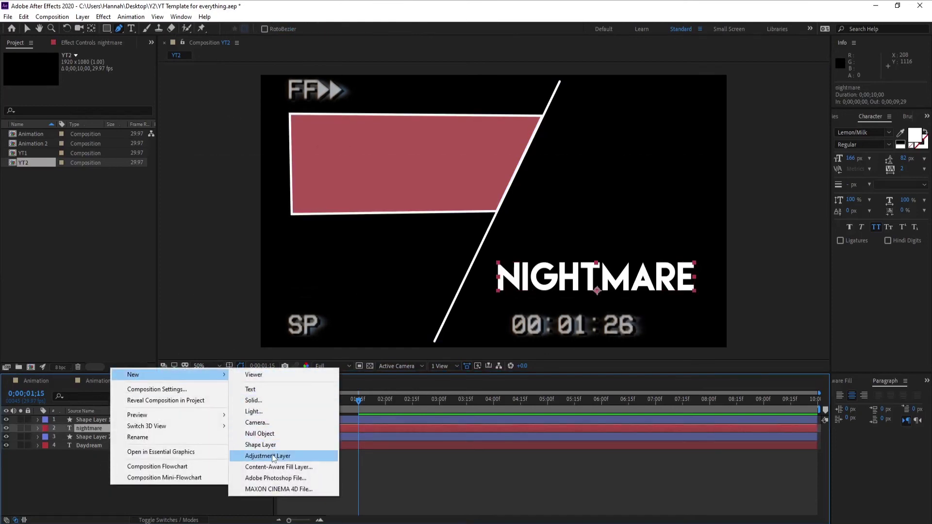
left_click(260, 444)
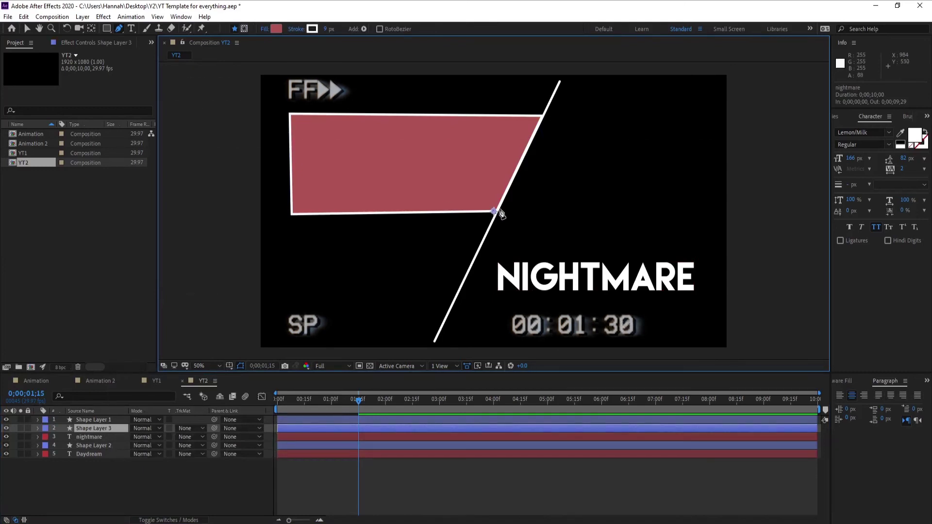
left_click(499, 208)
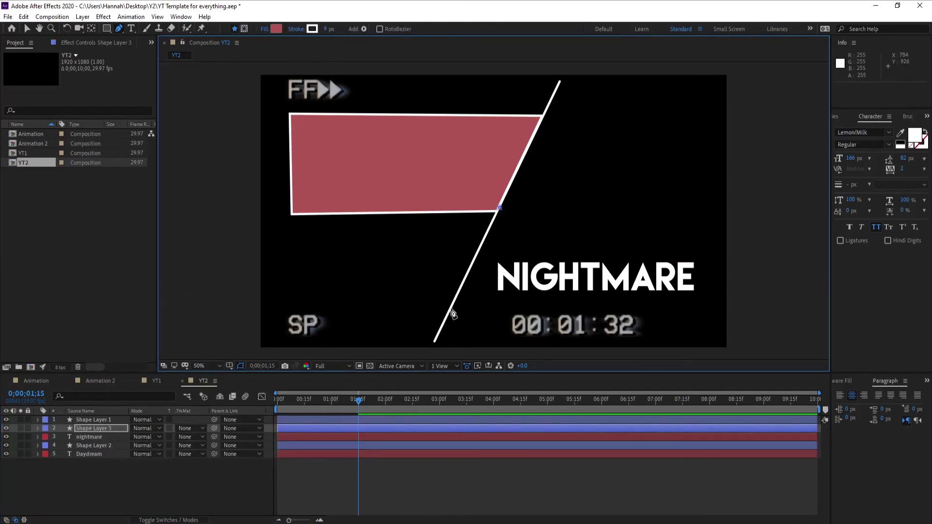
left_click(451, 308)
left_click(720, 307)
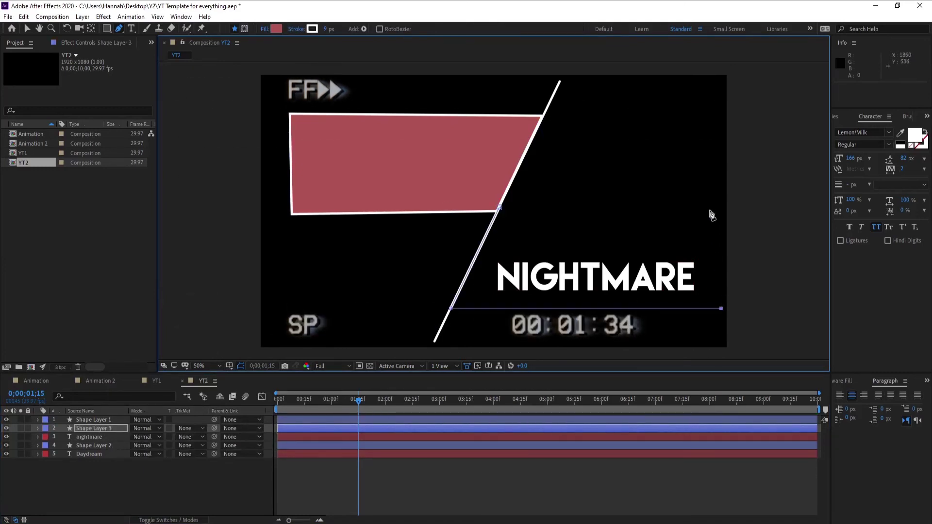
left_click(709, 210)
left_click(500, 208)
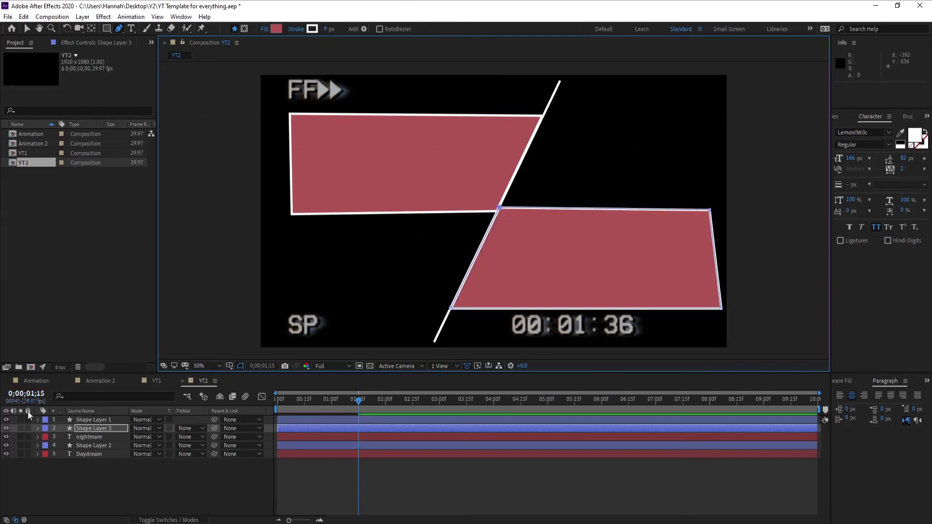
Set Position keyframes on Shape Layer 3 and Shape Layer 2 at 0;00;01;15, and return to the composition's first frame
key("v")
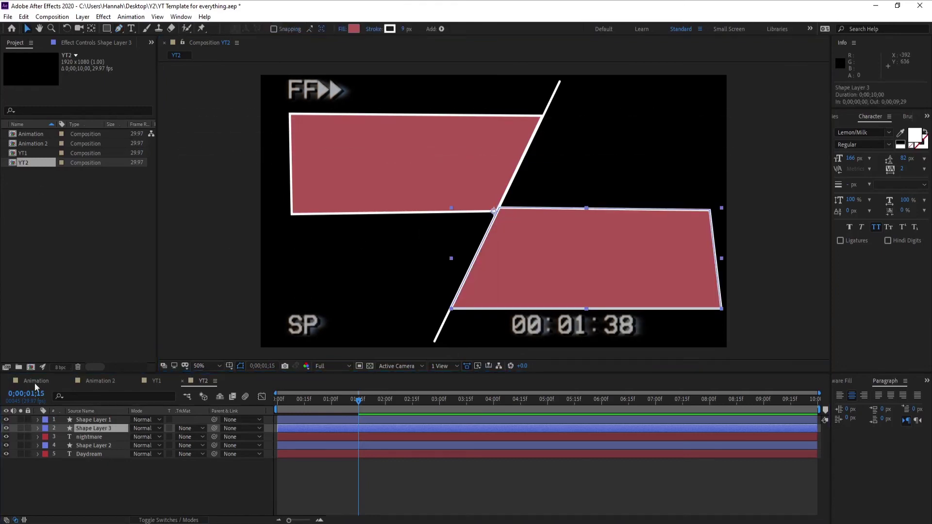
key("p")
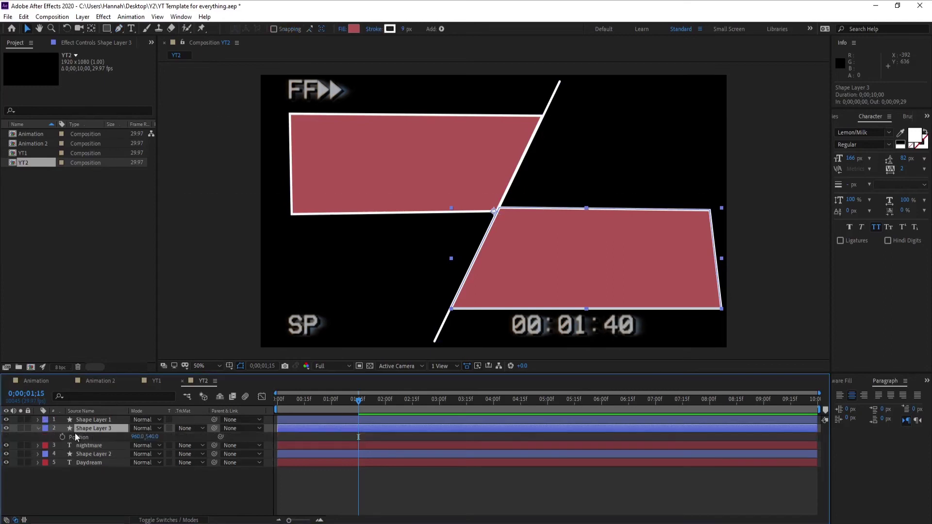
left_click(62, 437)
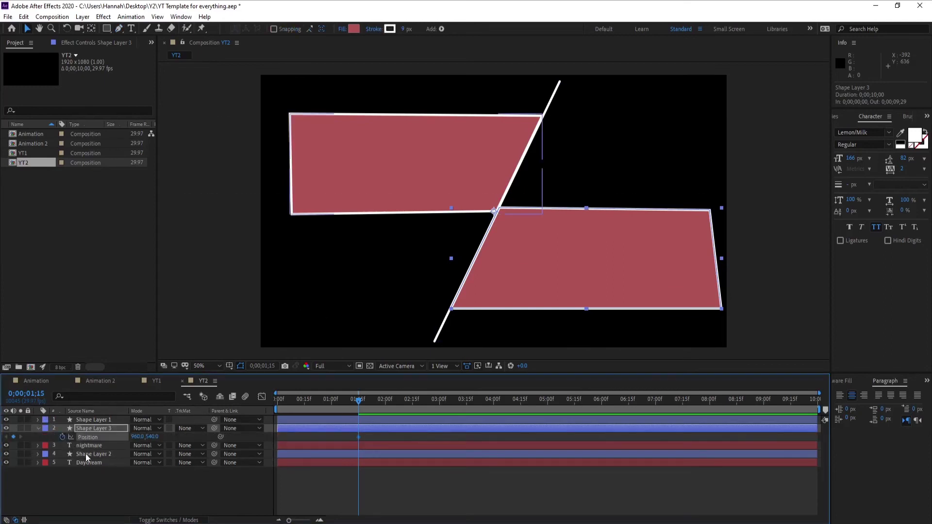
left_click(87, 455)
key("p")
left_click(62, 462)
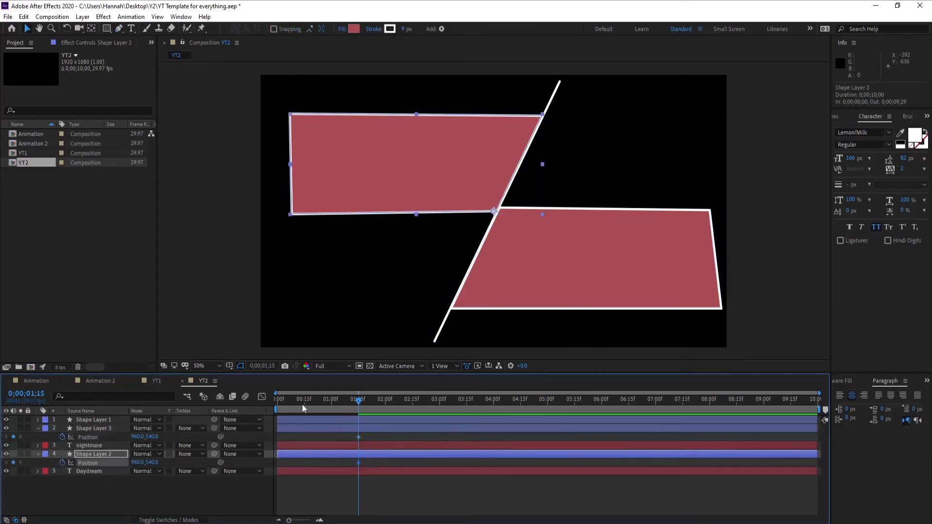
left_click_drag(301, 404, 220, 415)
Try sliding Shape Layer 2 horizontally off the DAYDREAM text to Position 24, 540 at the first frame
left_click_drag(147, 464, 406, 451)
key("ctrl+z")
left_click_drag(139, 463, 5, 463)
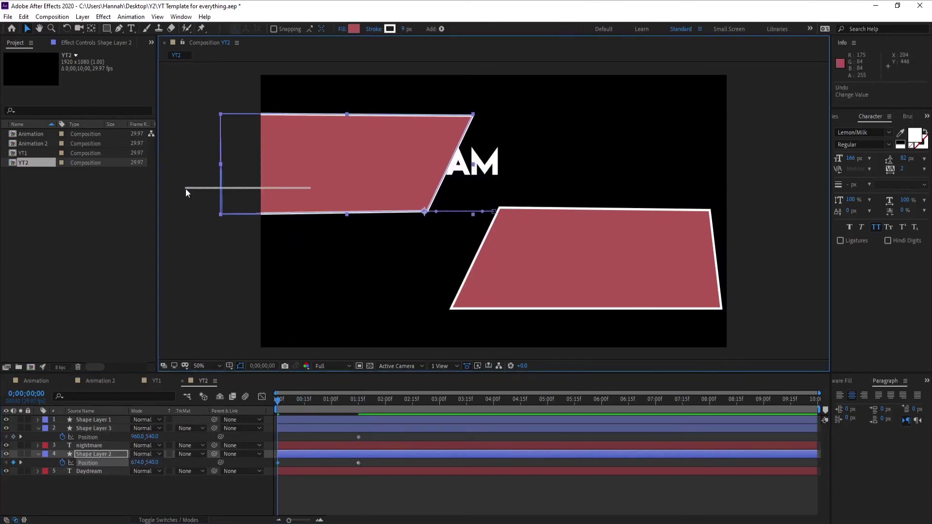
left_click_drag(342, 194, 183, 198)
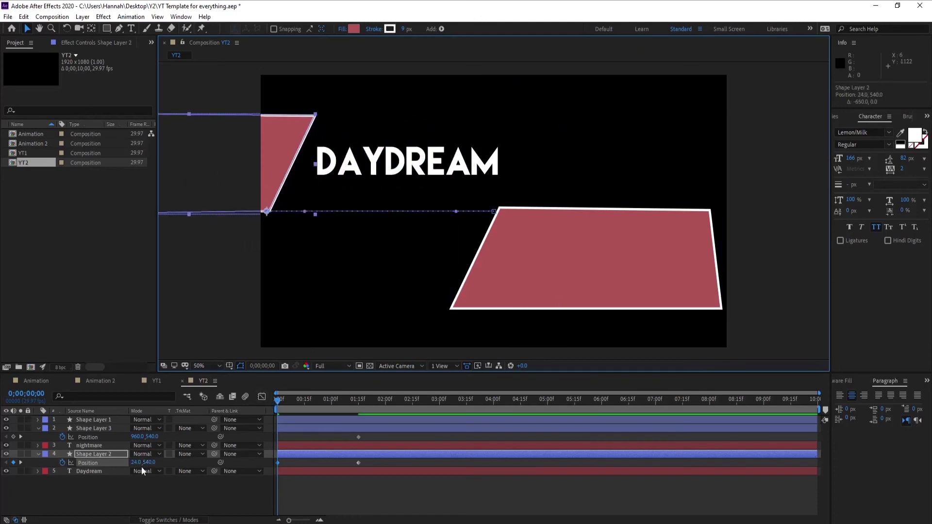
At the first frame, set Shape Layer 2's Position to 1847, 540 and slide Shape Layer 3 left to about -73, 540
left_click_drag(139, 463, 214, 456)
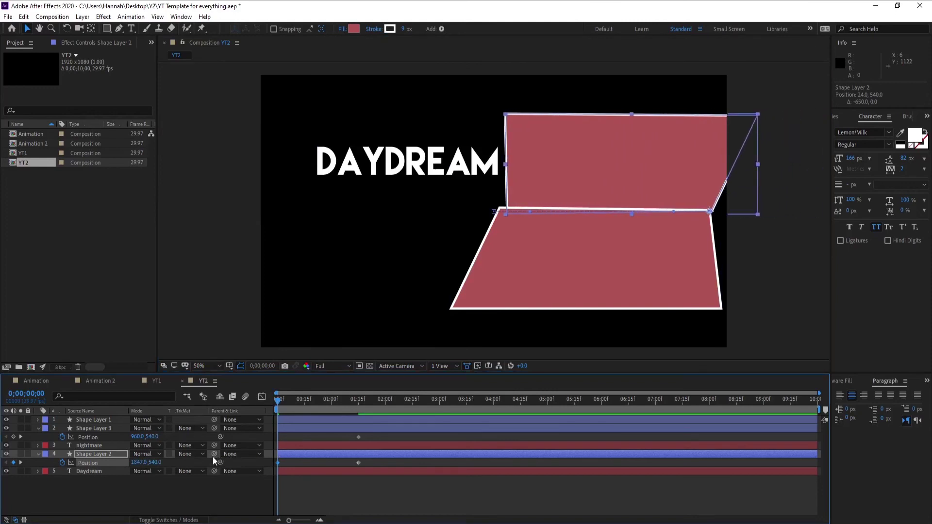
left_click(314, 426)
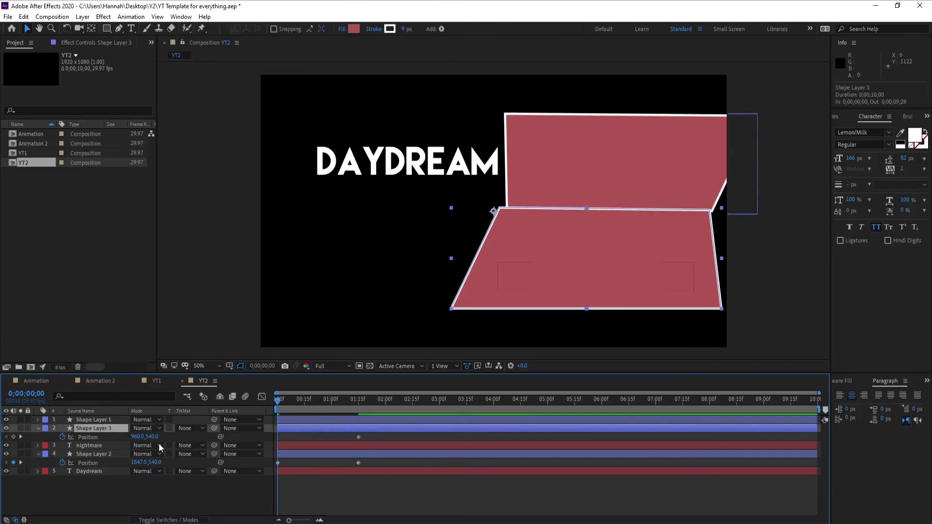
left_click_drag(137, 437, 0, 441)
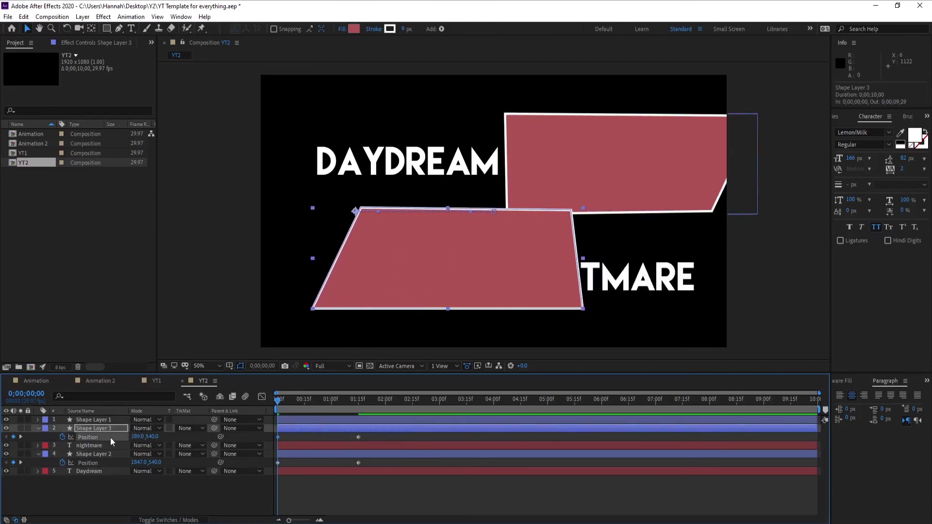
left_click_drag(138, 440, 1, 440)
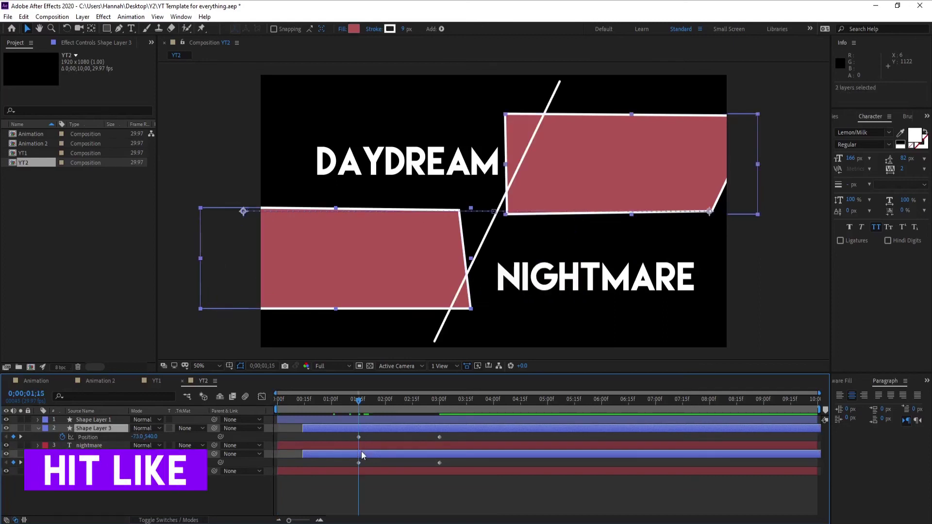
Shift both red shape layers with their Position keyframes to start at 0;00;01;15, and select Shape Layer 3
key("alt+[")
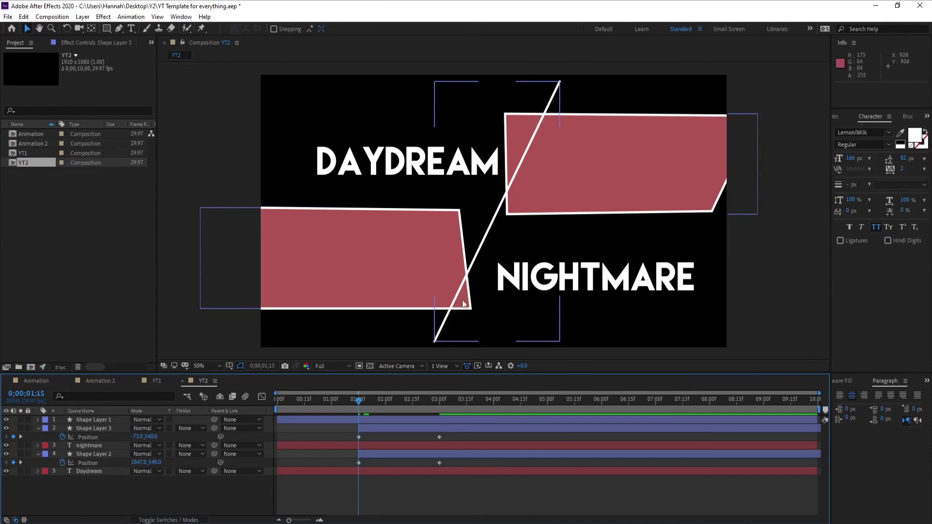
left_click(456, 238)
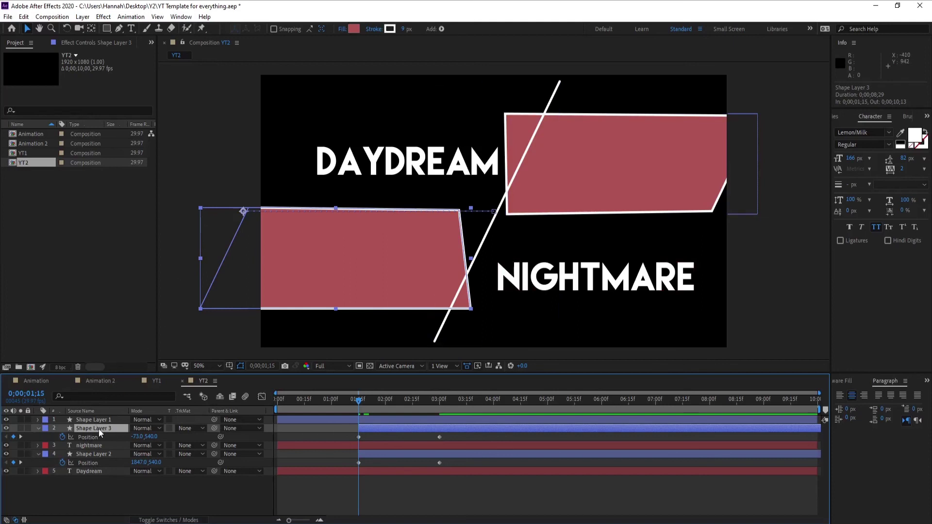
Reshape Shape Layer 3's inner edge with the Pen tool to match the diagonal line, and nudge the NIGHTMARE text to 1346, 820
key("u")
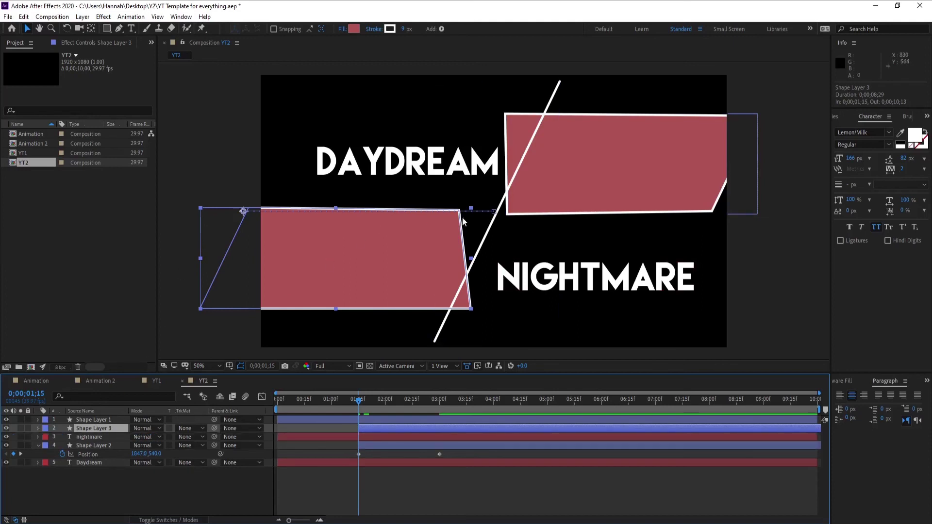
left_click(118, 29)
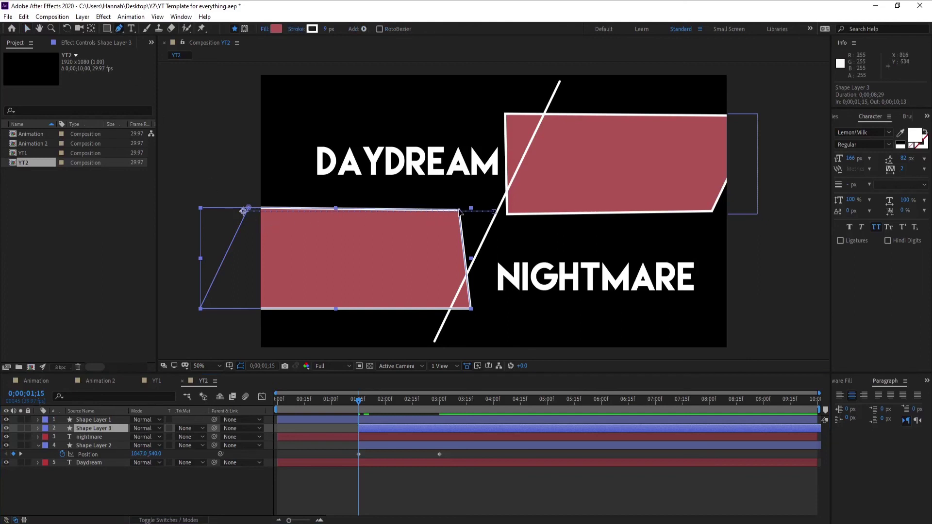
left_click_drag(459, 211, 500, 208)
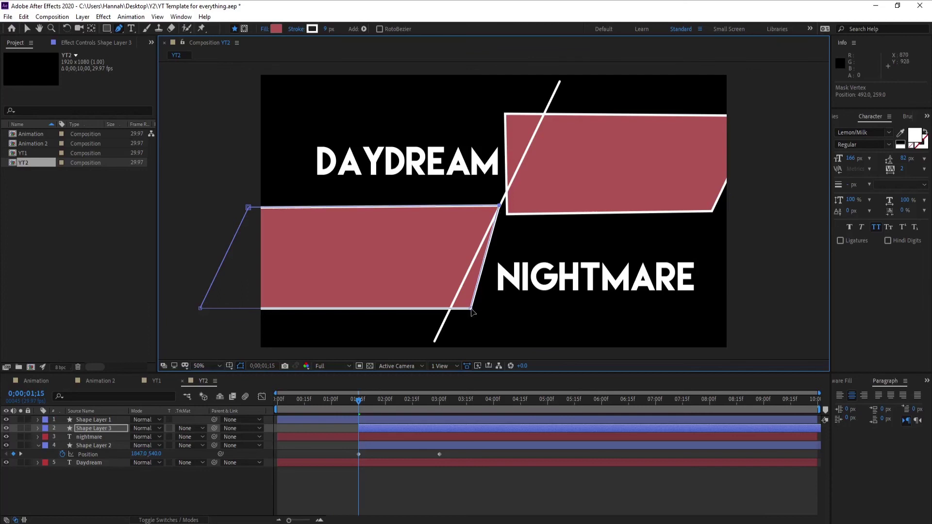
left_click_drag(471, 309, 449, 314)
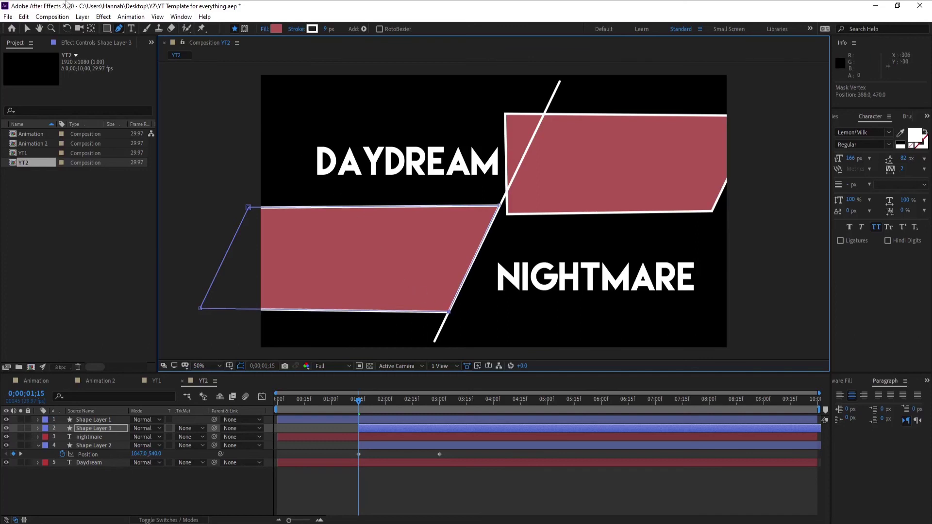
key("v")
left_click_drag(579, 282, 569, 275)
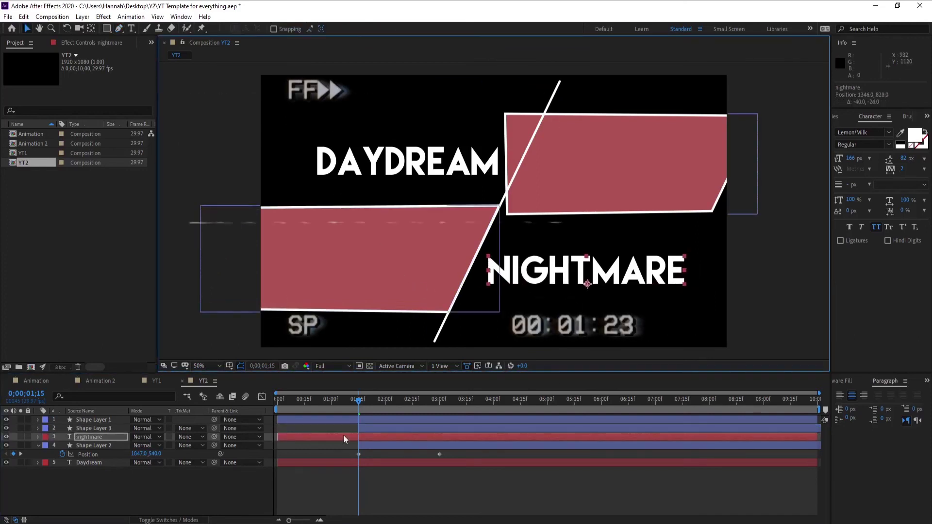
Reshape Shape Layer 2's inner edge with the Pen tool so both corners sit on the diagonal line
left_click(369, 445)
left_click(118, 28)
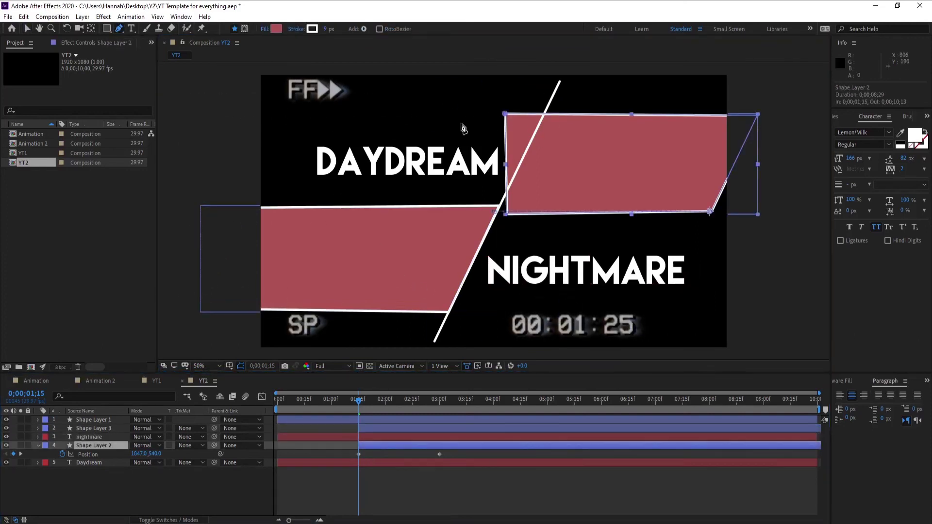
left_click_drag(506, 114, 543, 115)
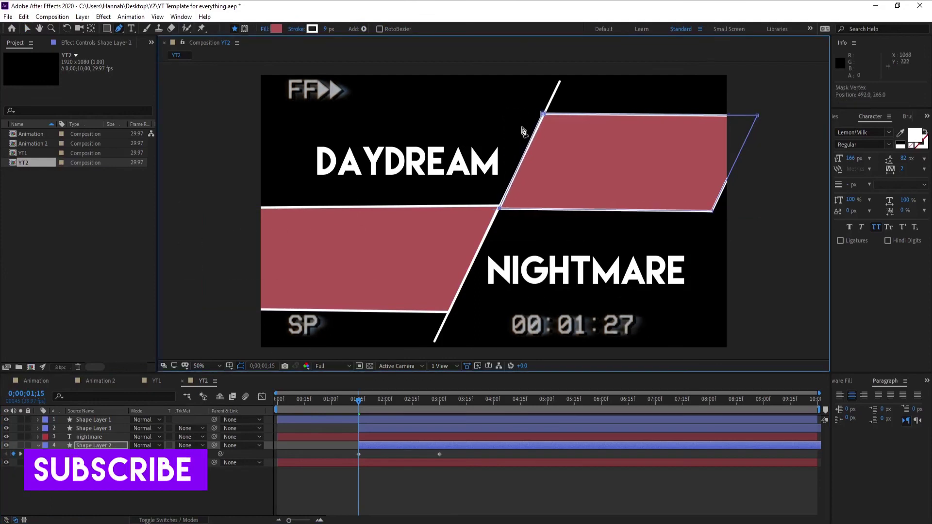
left_click_drag(507, 213, 500, 210)
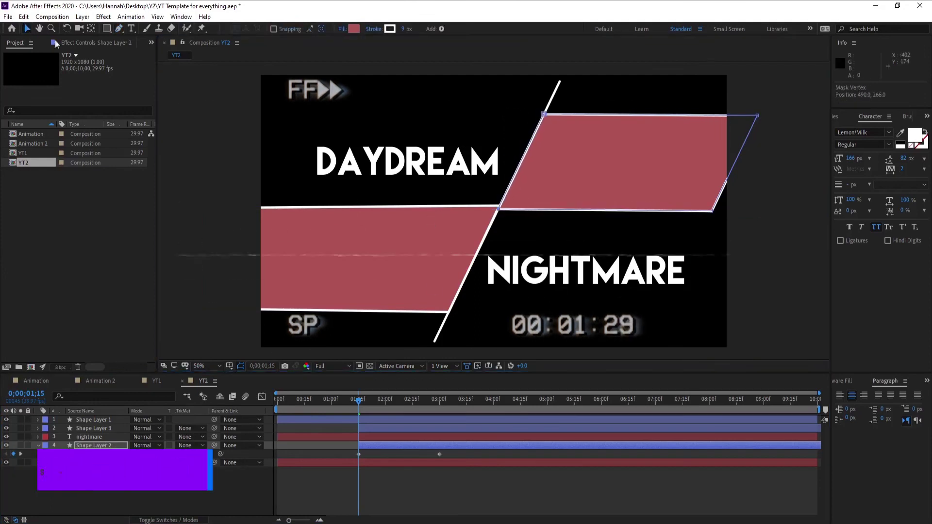
Trim the starts of the nightmare and Daydream text layers to 0;00;01;15
key("v")
left_click(358, 436)
left_click(362, 461, "shift")
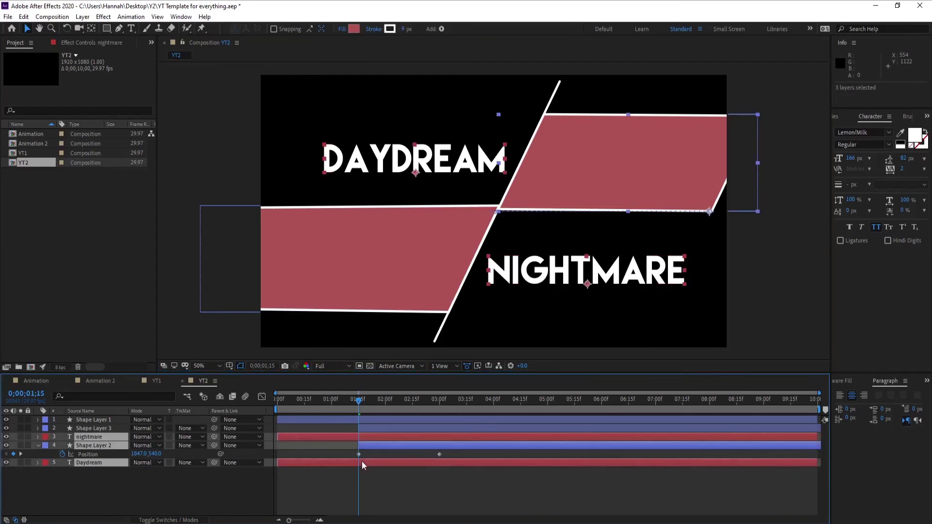
key("alt+bracketleft")
left_click(362, 470)
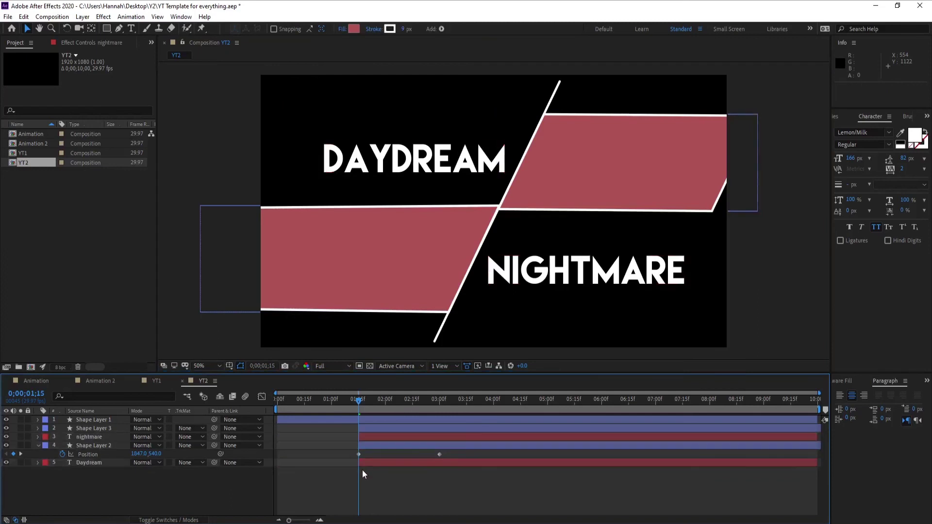
Set alpha track mattes so Shape Layer 2 masks Daydream and Shape Layer 3 masks nightmare
left_click(39, 446)
left_click(185, 455)
left_click(218, 481)
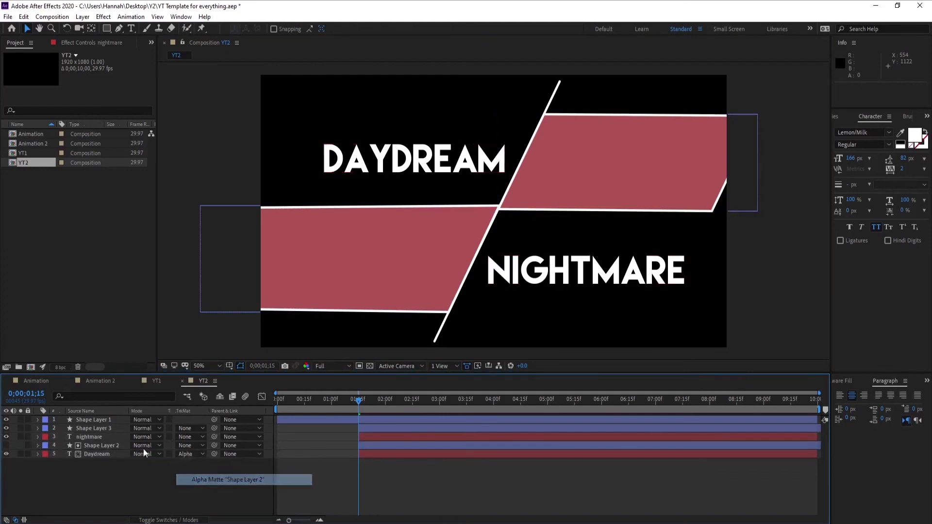
left_click(194, 438)
left_click(202, 436)
left_click(208, 460)
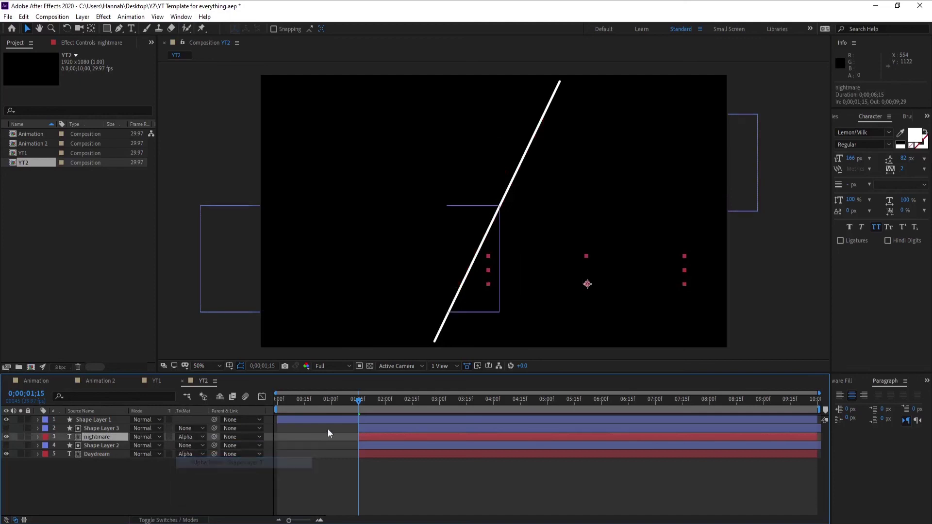
Limit the work area to the first four seconds and preview the text reveal from the first frame
left_click_drag(357, 406, 273, 405)
left_click(318, 489)
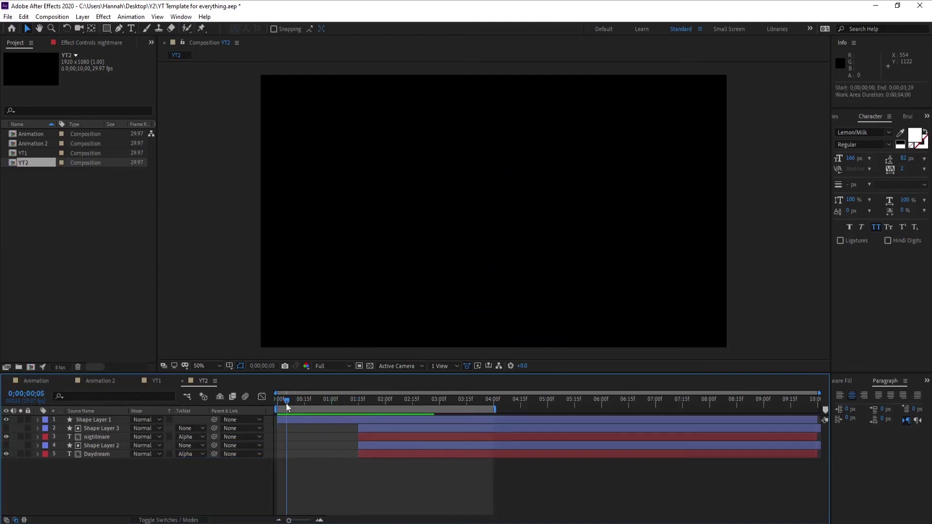
left_click_drag(286, 403, 258, 404)
key("space")
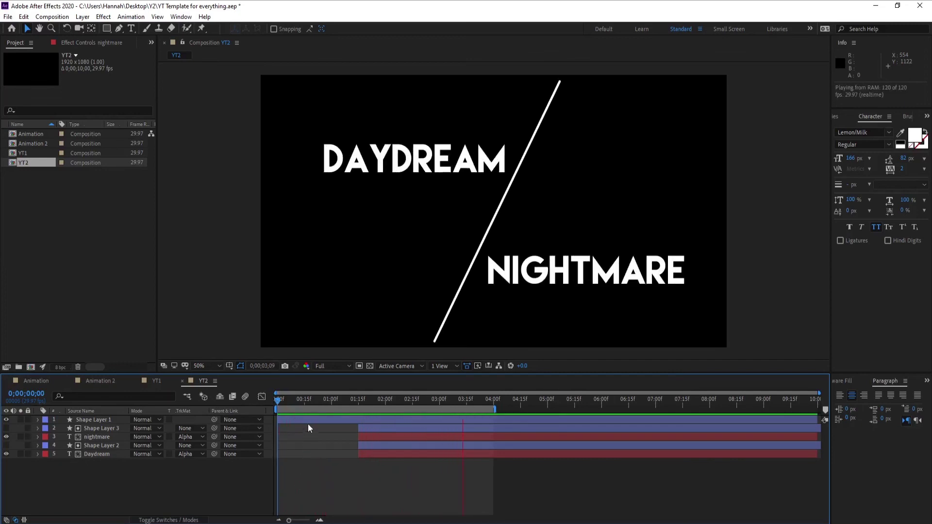
Add a dark gray solid at composition size and place it beneath the Daydream layer as the background
right_click(95, 483)
mouse_move(120, 374)
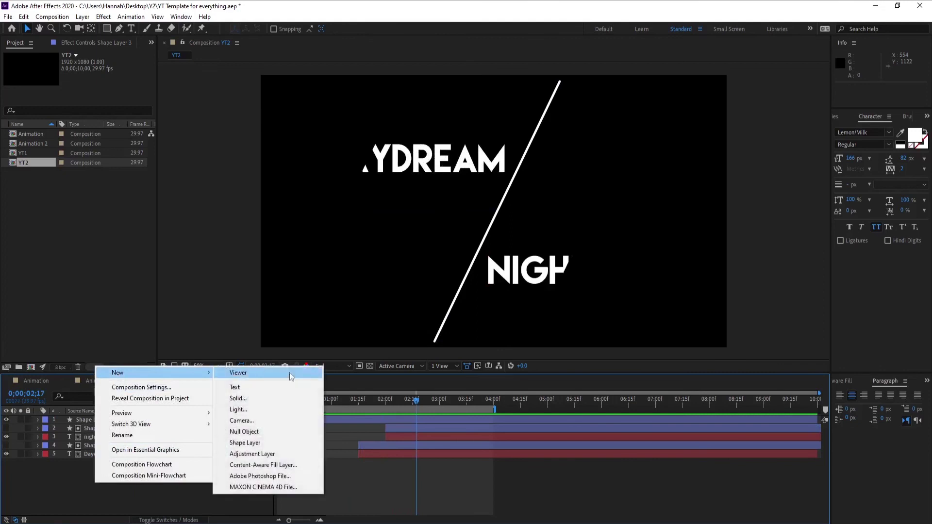
left_click(268, 400)
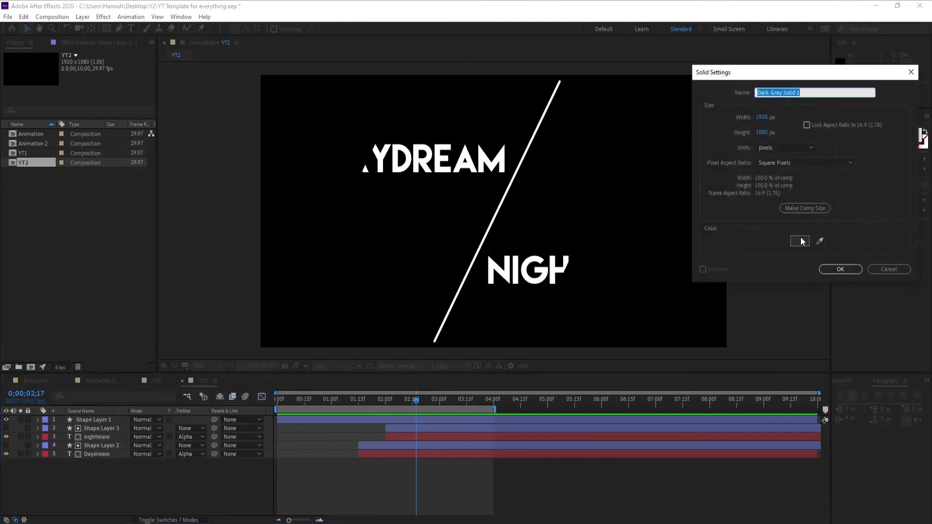
left_click(793, 239)
left_click(875, 139)
left_click(840, 265)
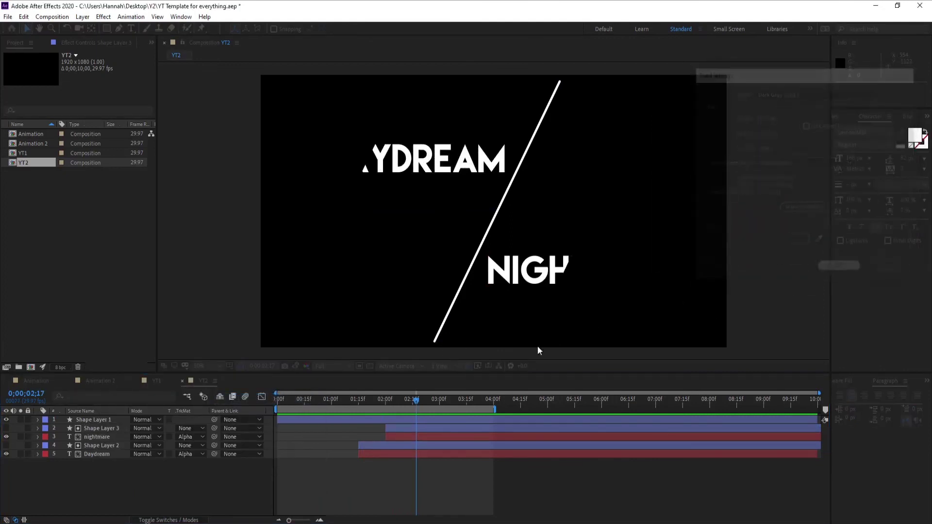
left_click_drag(96, 430, 99, 466)
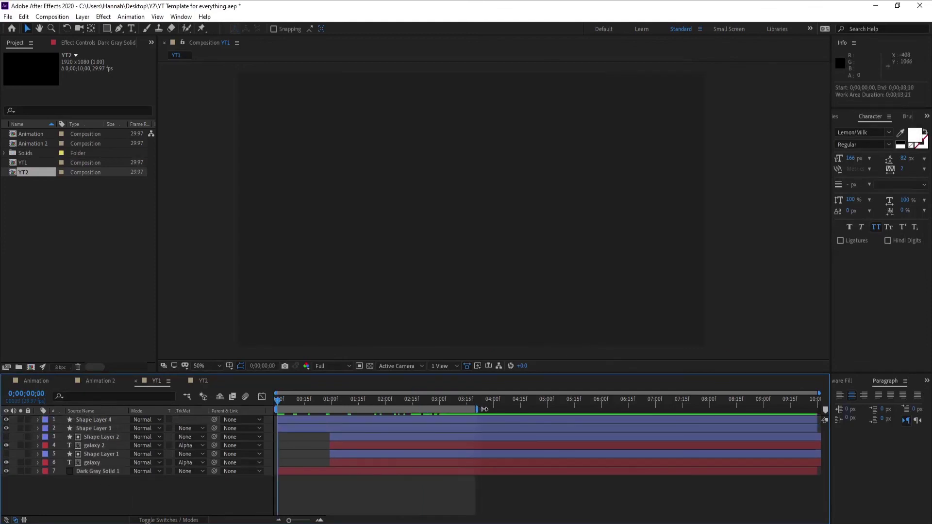
Return to the YT2 composition, deselect the solid layer and save the project
left_click(205, 381)
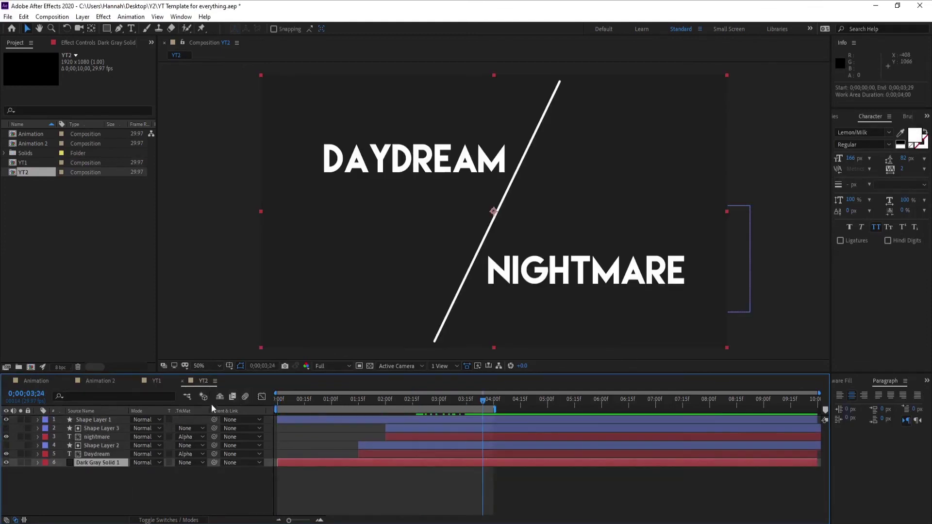
left_click(110, 489)
key("ctrl+s")
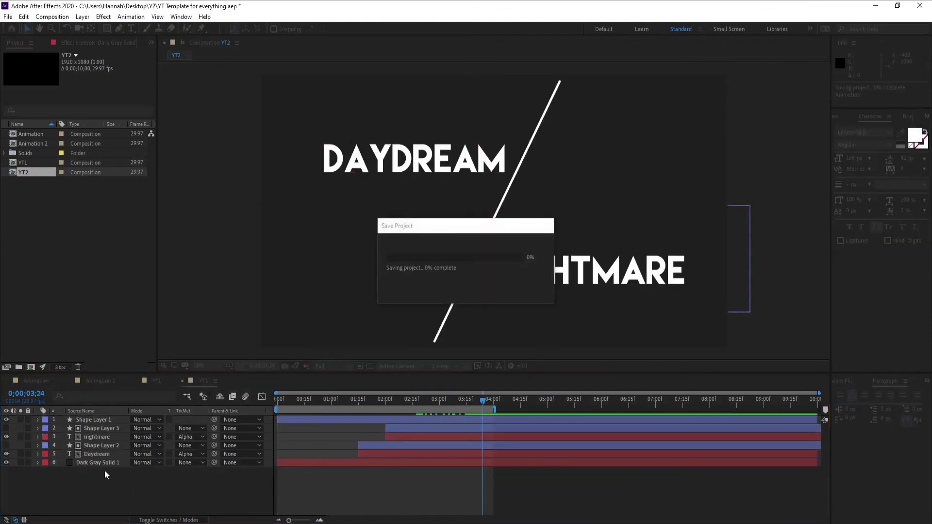